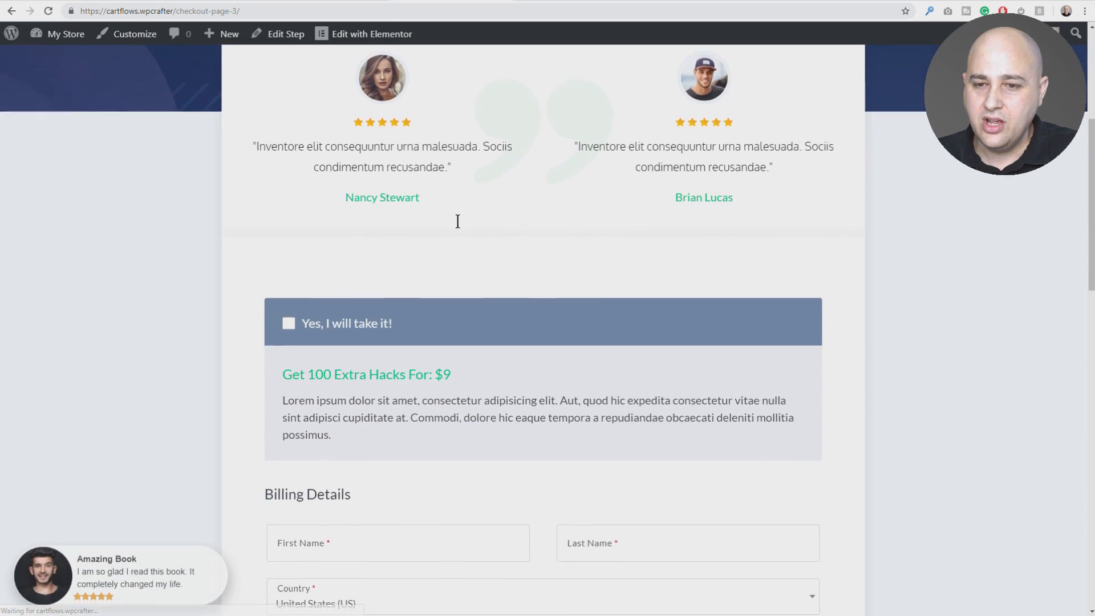
- Examine the order bump and billing form on the checkout page, and the Proof and Fomo social proof websites
scroll(497, 122, down, 3)
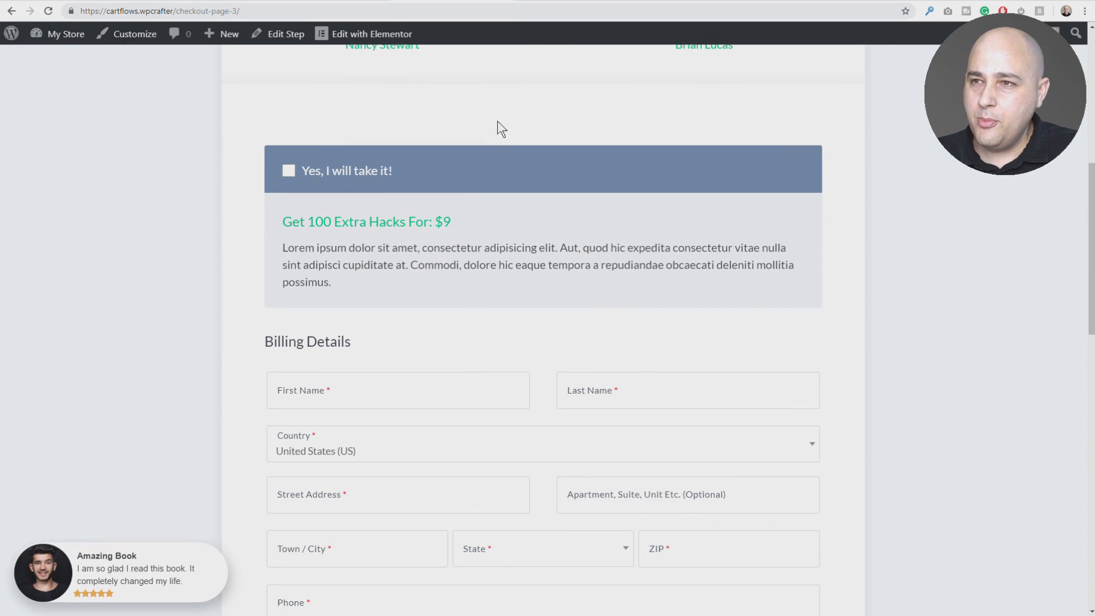
click(664, 3)
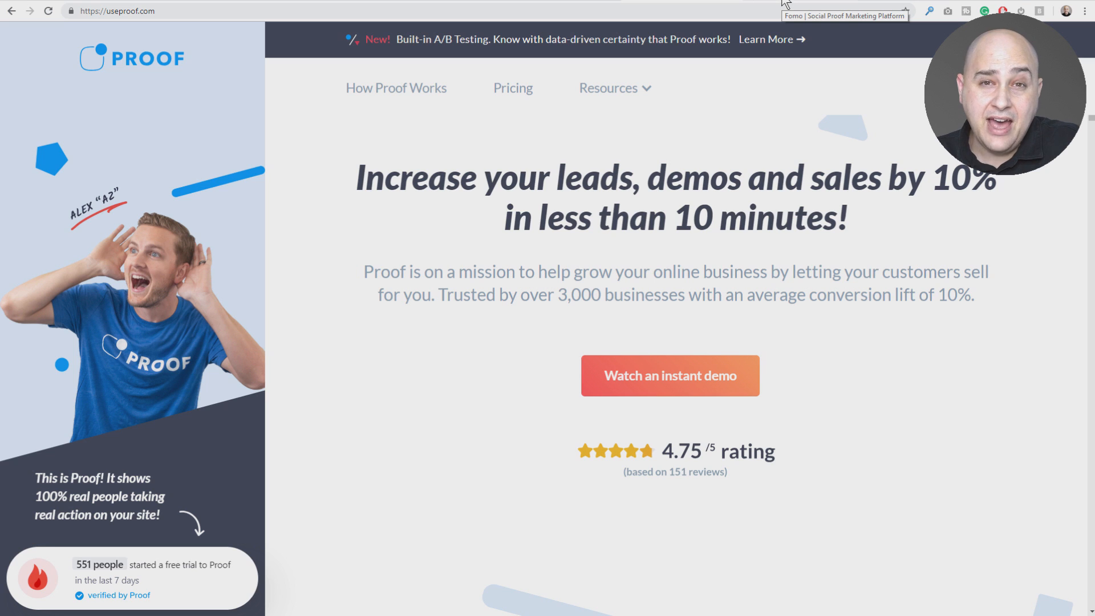
click(784, 4)
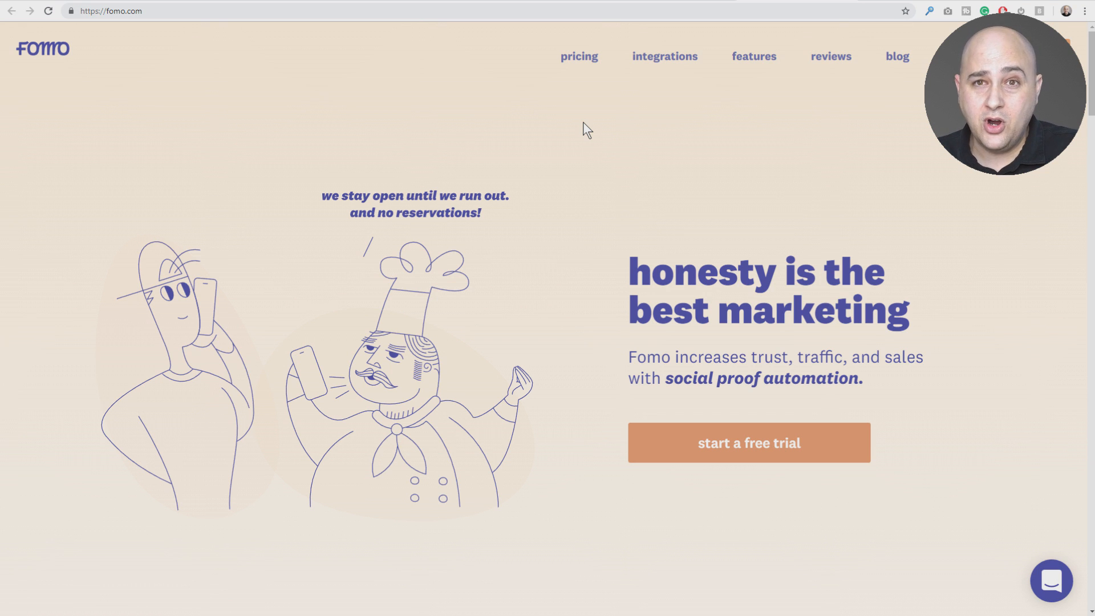
scroll(570, 136, down, 3)
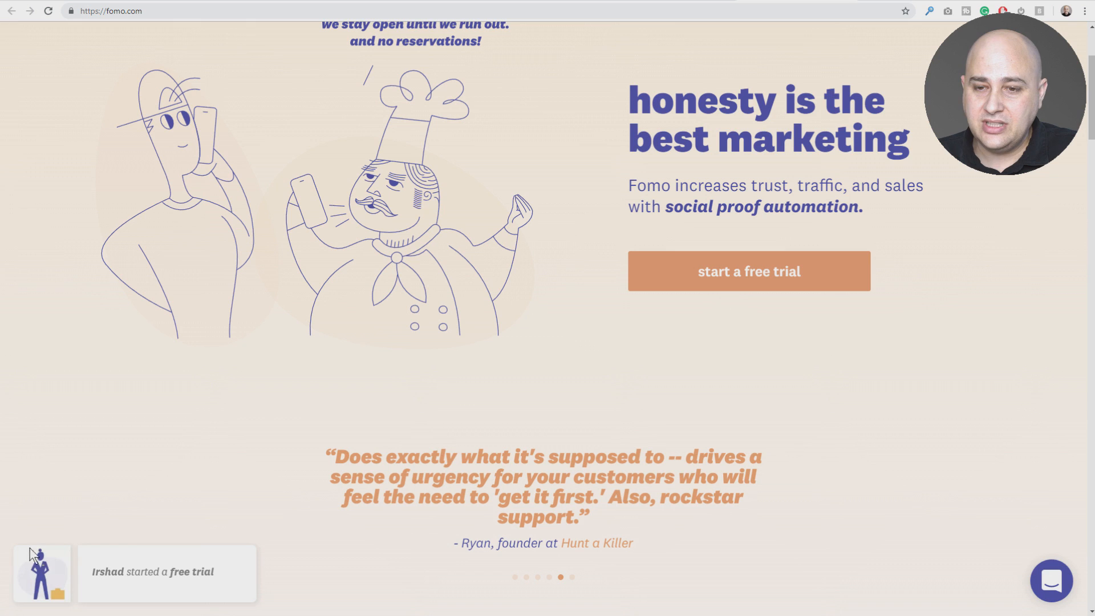
scroll(359, 334, up, 3)
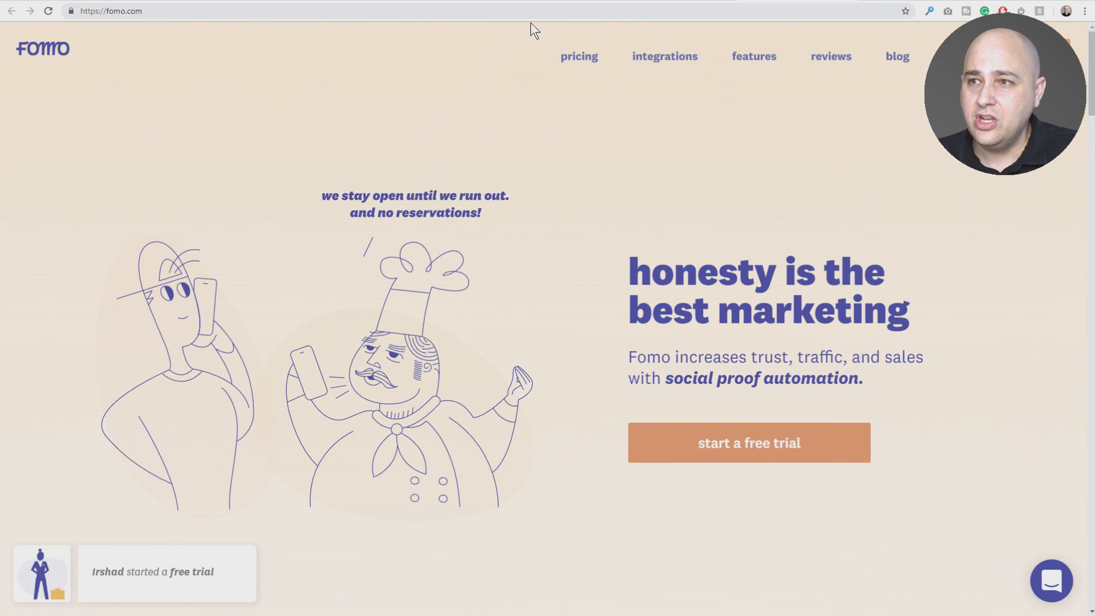
- Reload the CartFlows checkout page and examine how its testimonial popup appears over the page
click(450, 1)
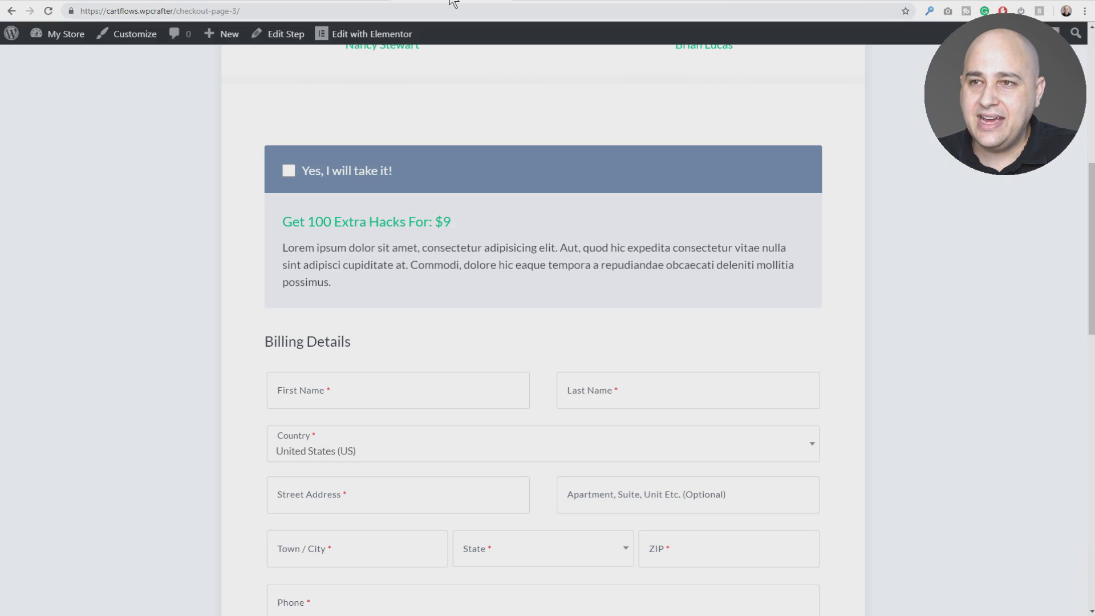
click(447, 12)
key(Return)
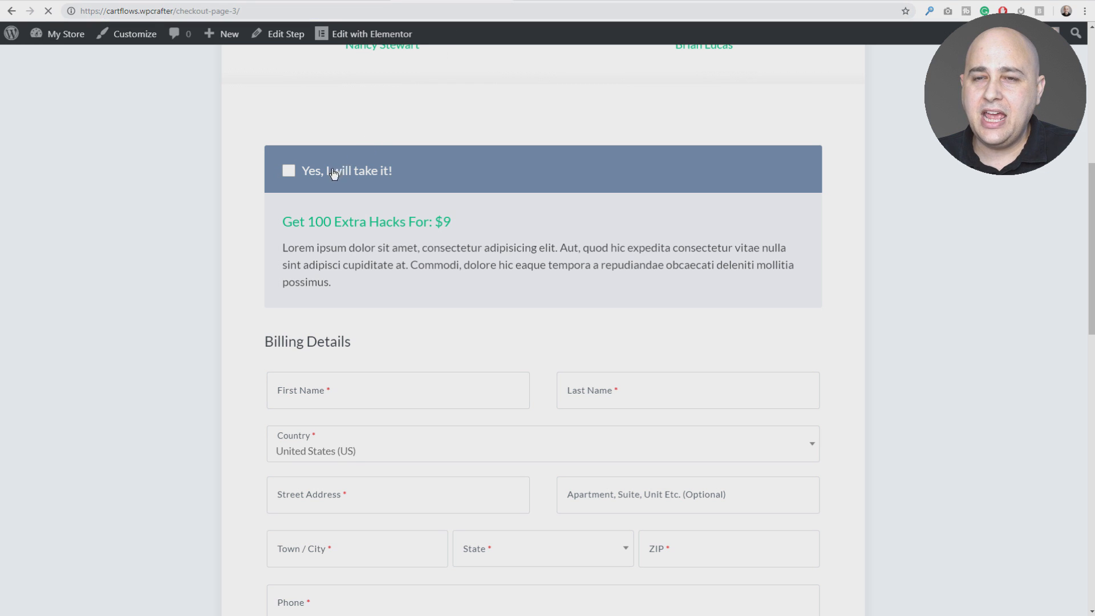
scroll(332, 171, up, 8)
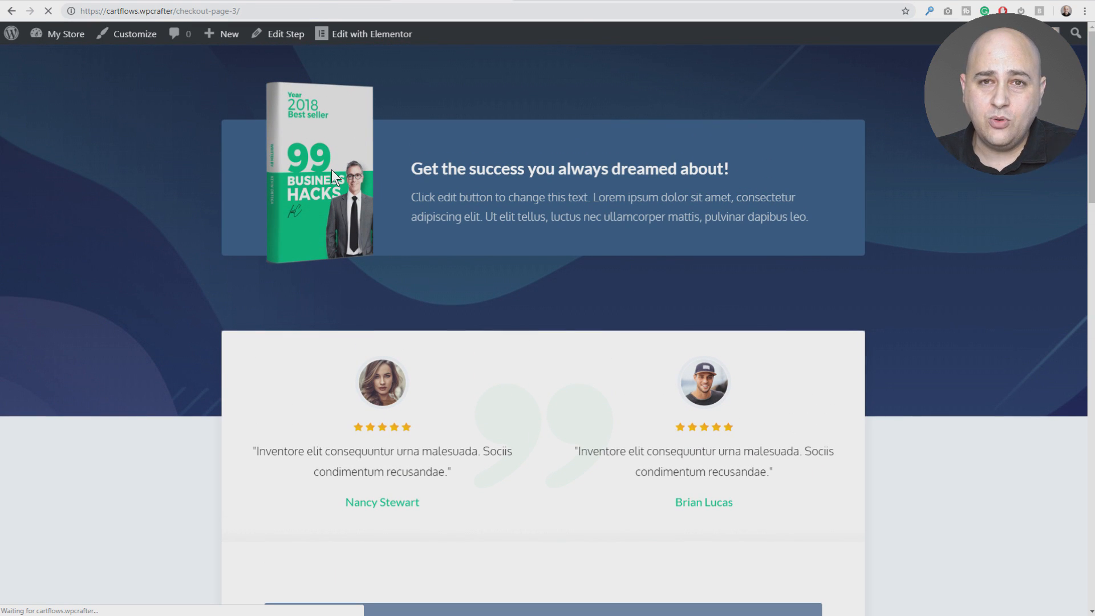
scroll(331, 169, down, 3)
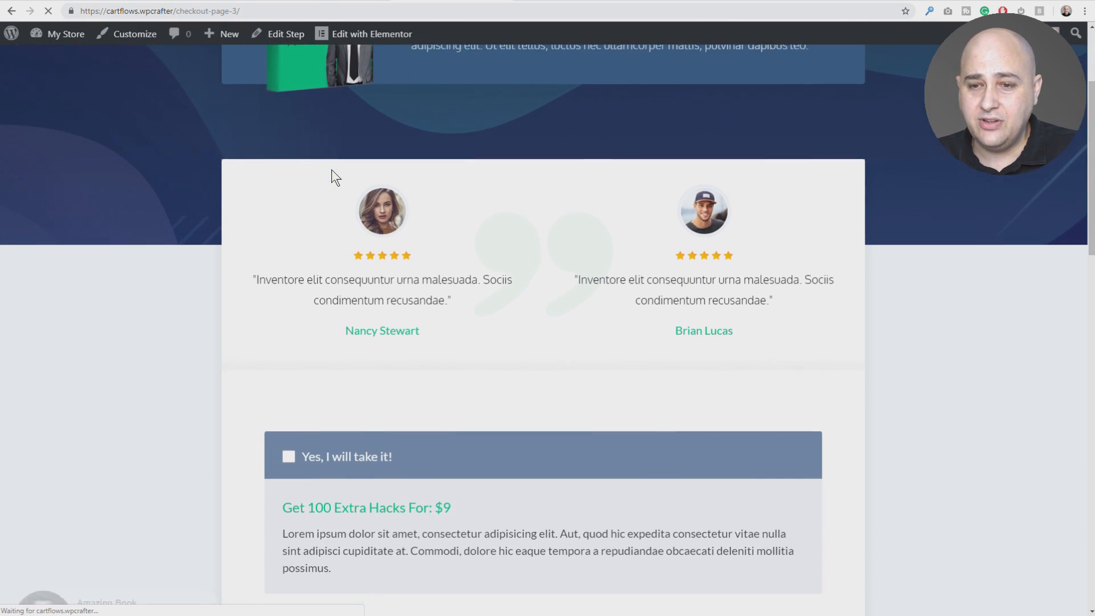
scroll(331, 169, down, 3)
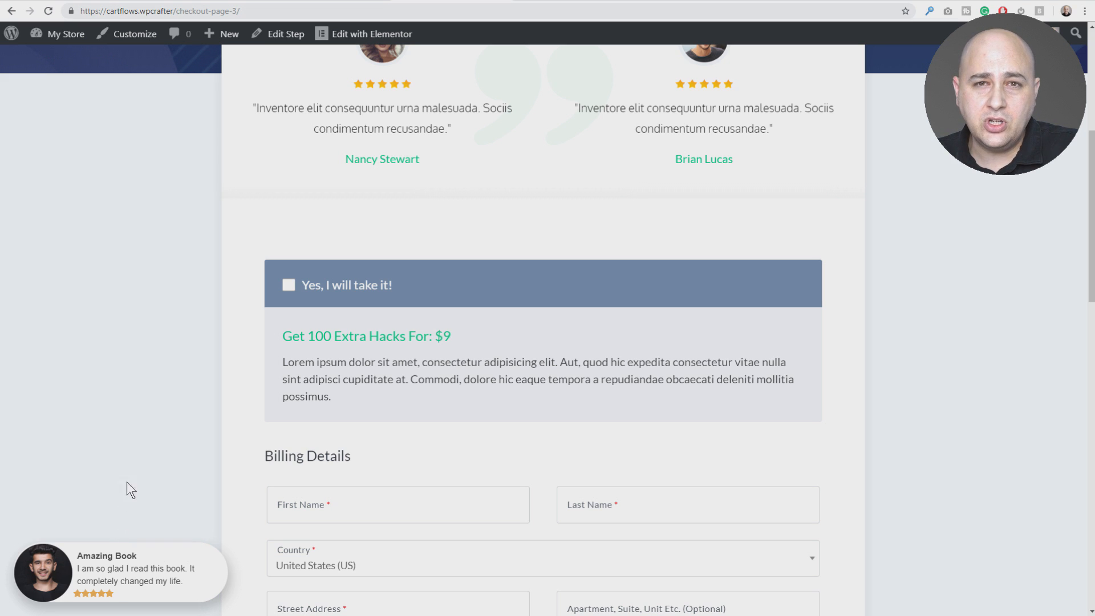
scroll(158, 376, up, 6)
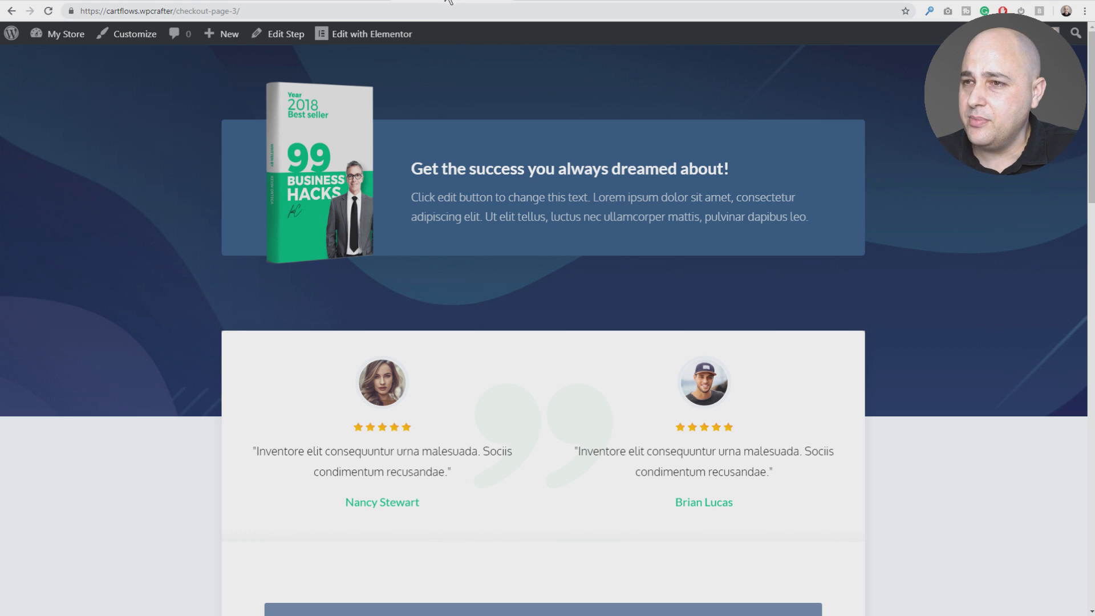
- View the store's WordPress dashboard and the eBook landing page, ending on the dashboard
click(242, 1)
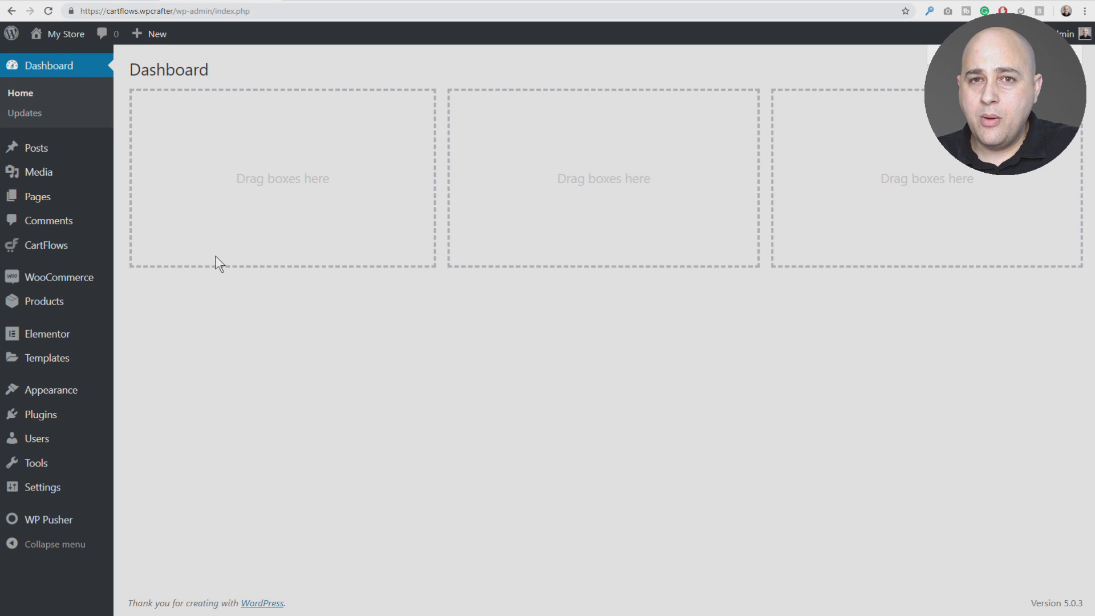
click(342, 1)
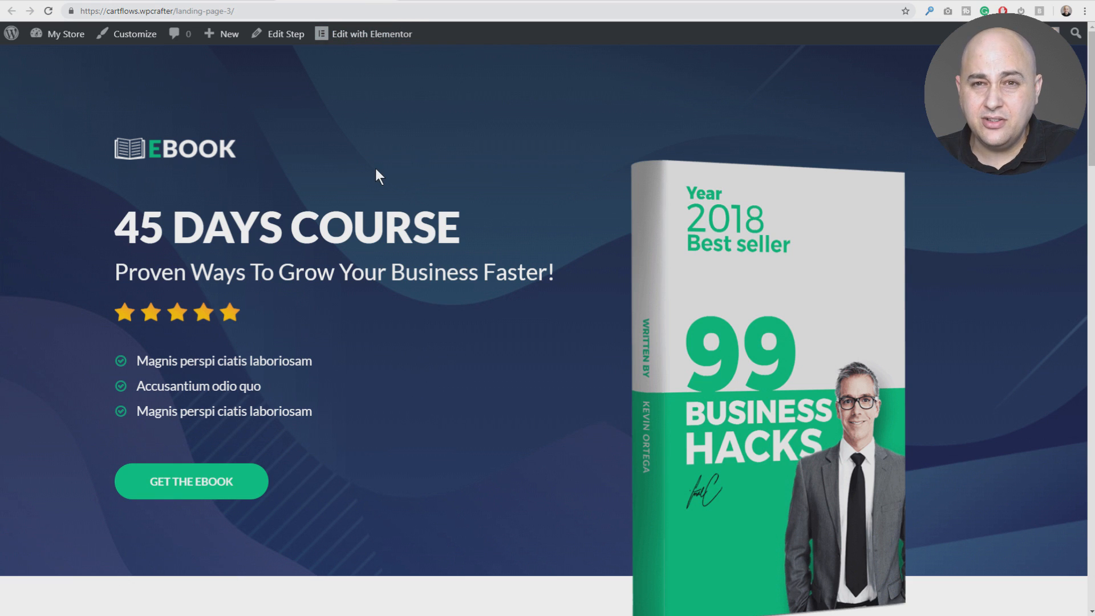
scroll(376, 169, down, 3)
scroll(375, 168, up, 3)
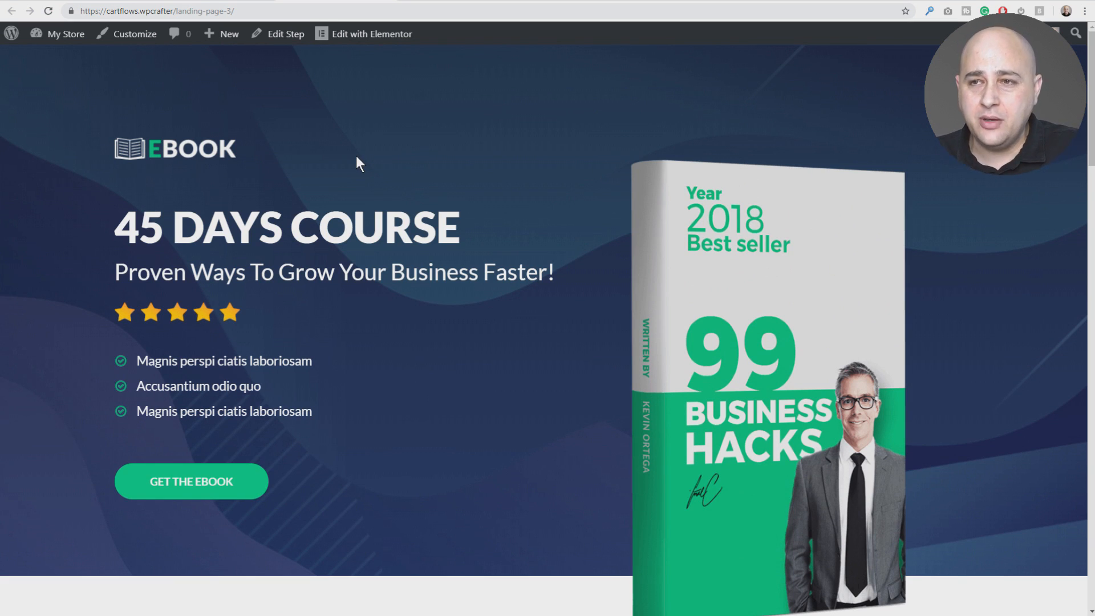
click(238, 3)
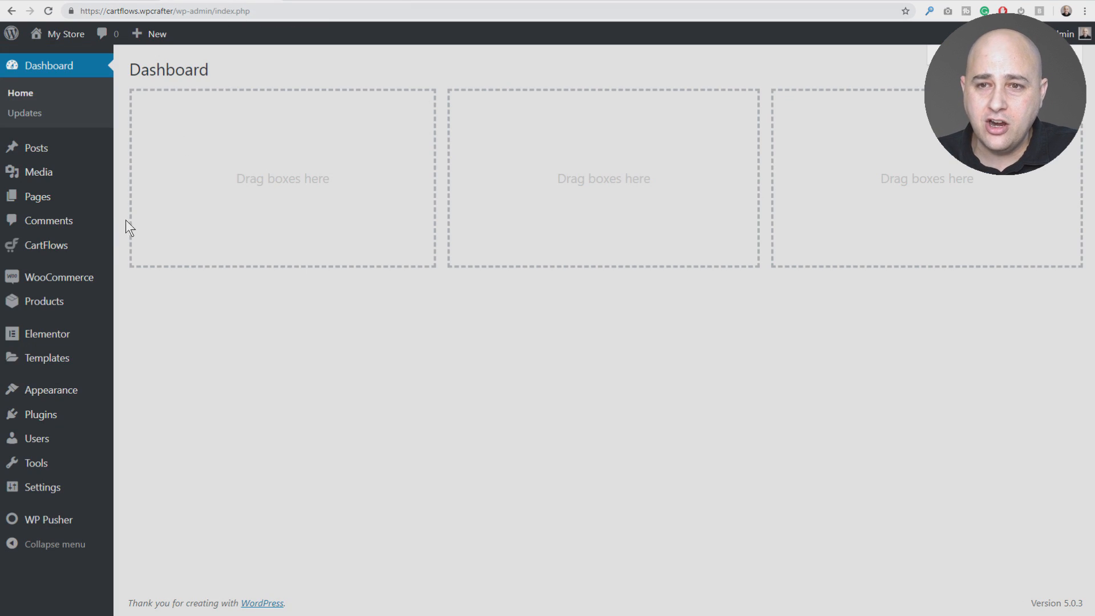
- Open the CartFlows flows list and browse the ready Elementor templates in the Flows Library
click(60, 246)
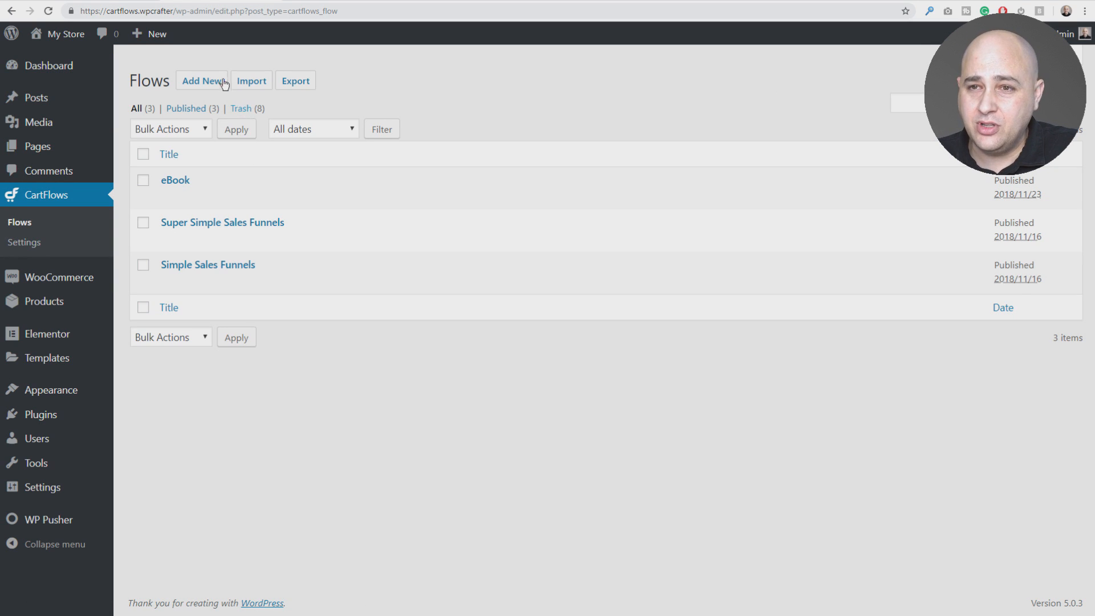
click(185, 82)
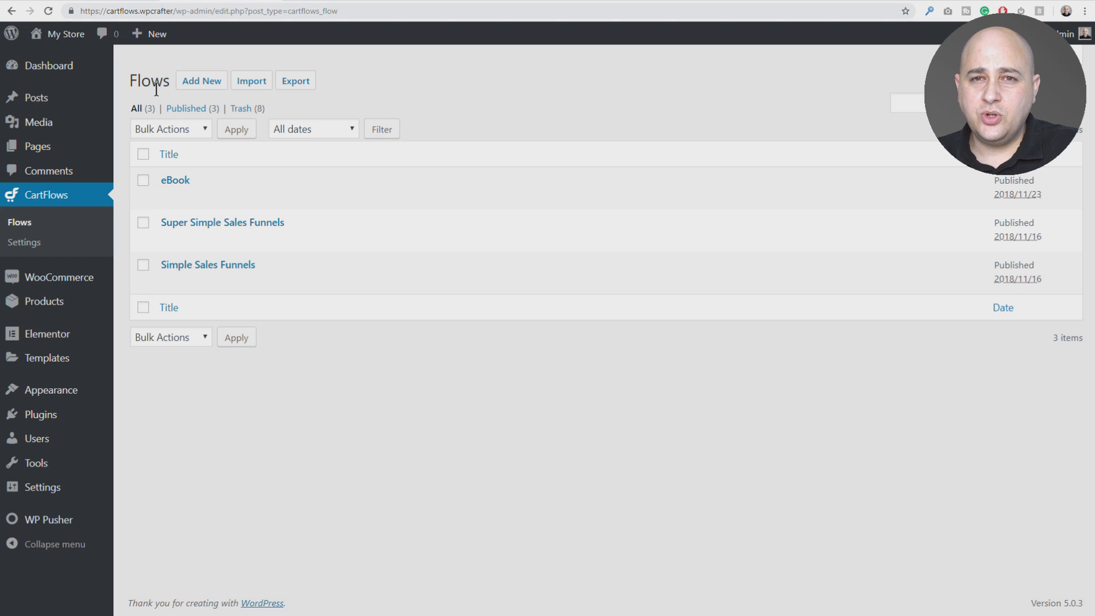
click(186, 81)
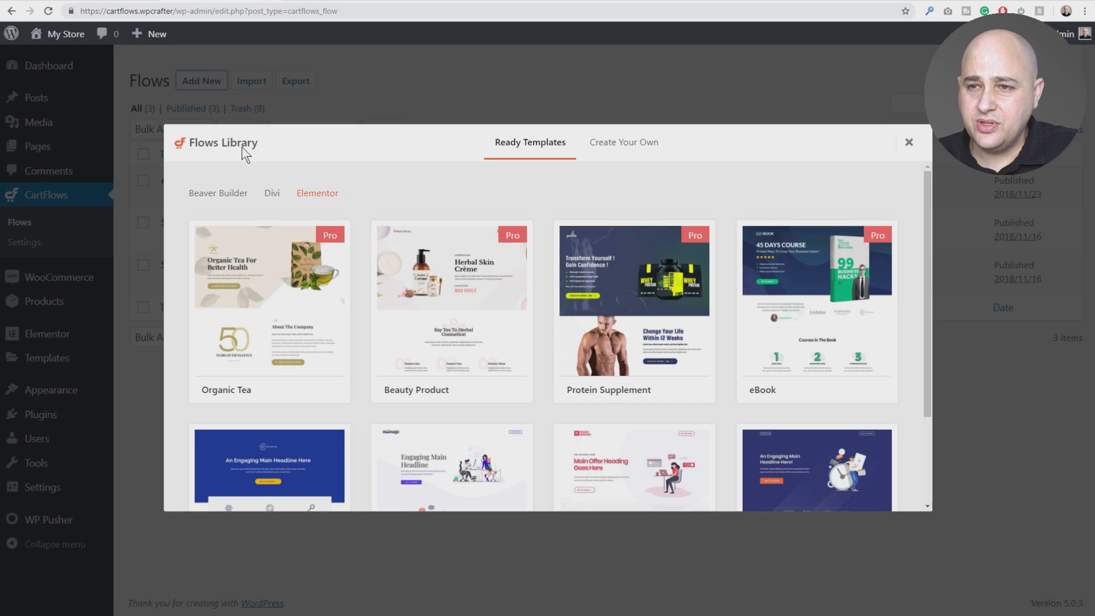
scroll(539, 277, down, 2)
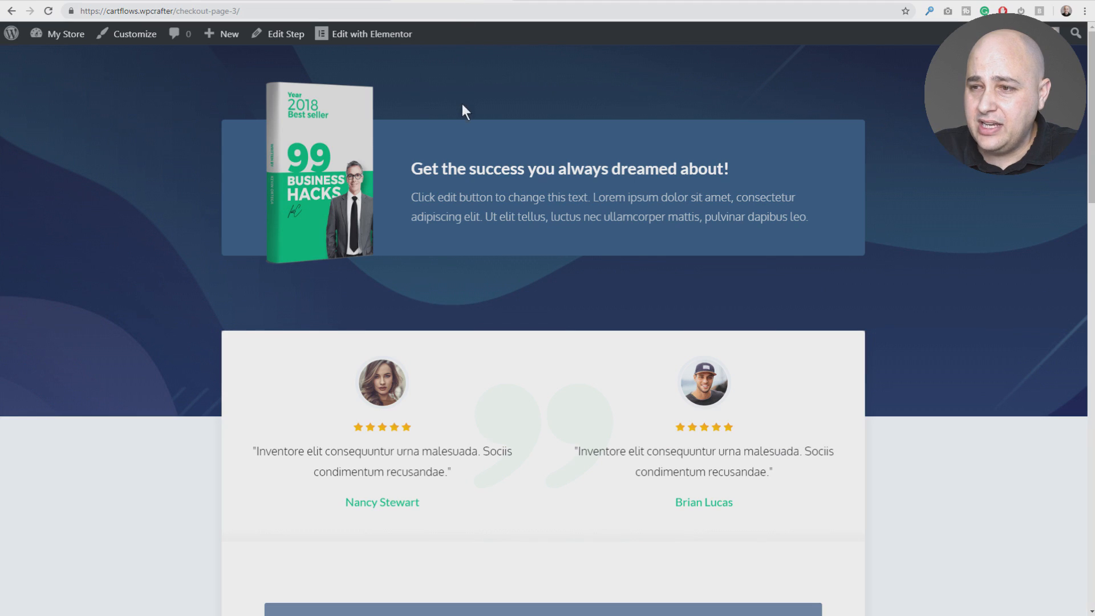
- Review the eBook checkout page from its header to the billing details, and close the Flows Library
scroll(495, 131, down, 10)
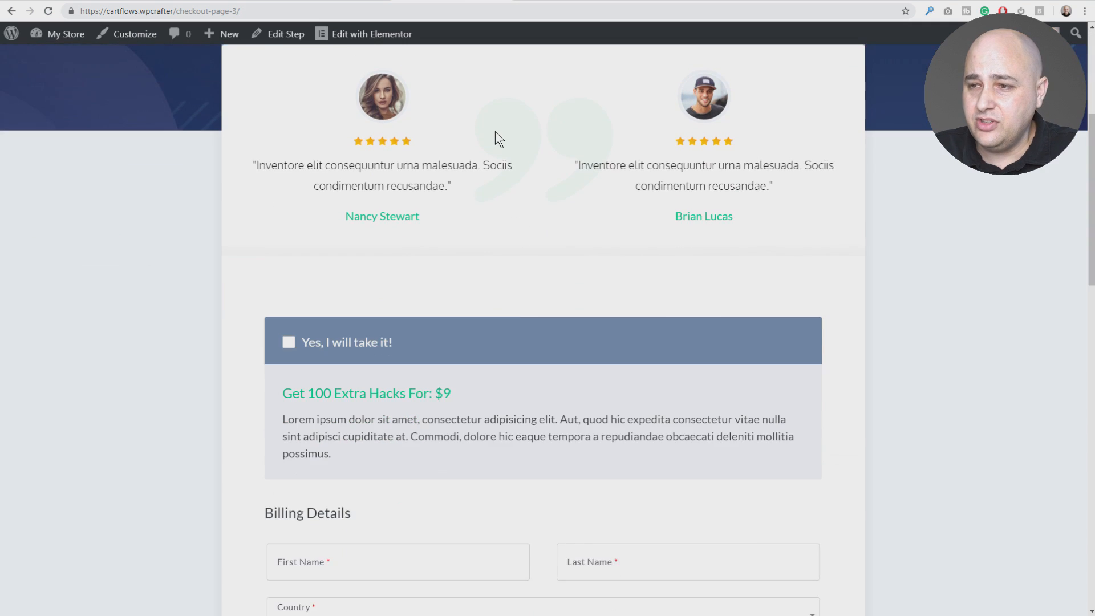
scroll(497, 136, down, 4)
scroll(497, 139, up, 5)
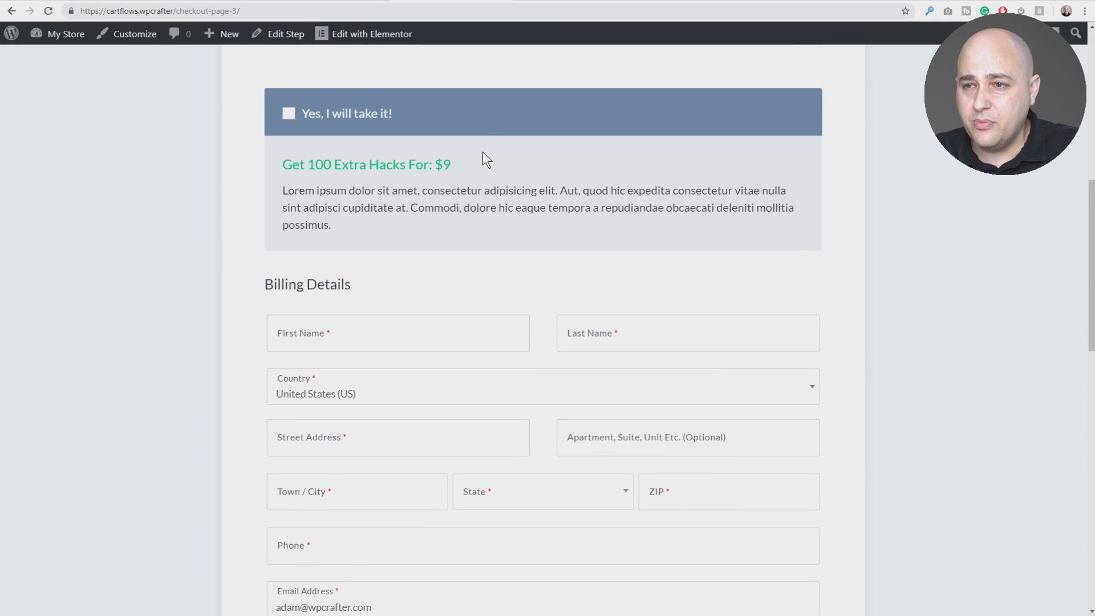
scroll(483, 152, down, 2)
scroll(459, 135, up, 10)
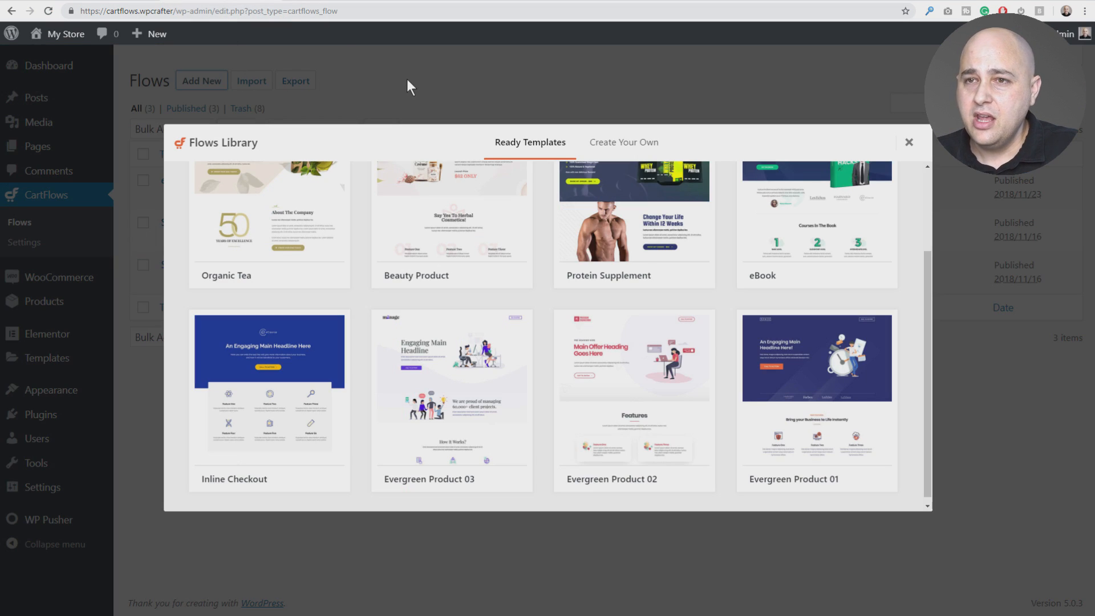
click(407, 79)
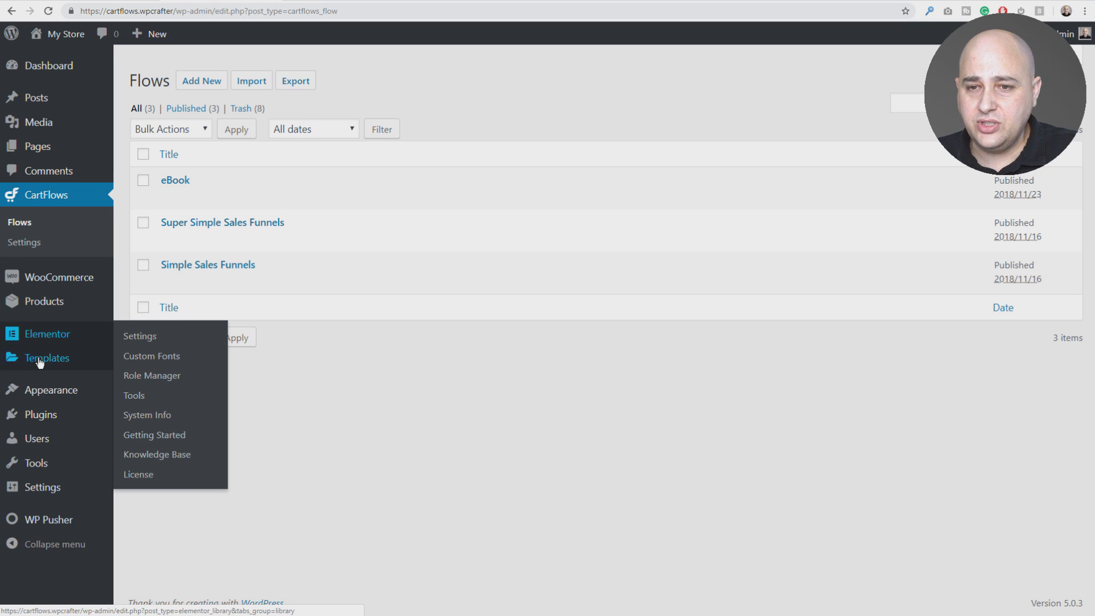
- Create a new Elementor popup template named "FOMO Free"
mouse_move(40, 362)
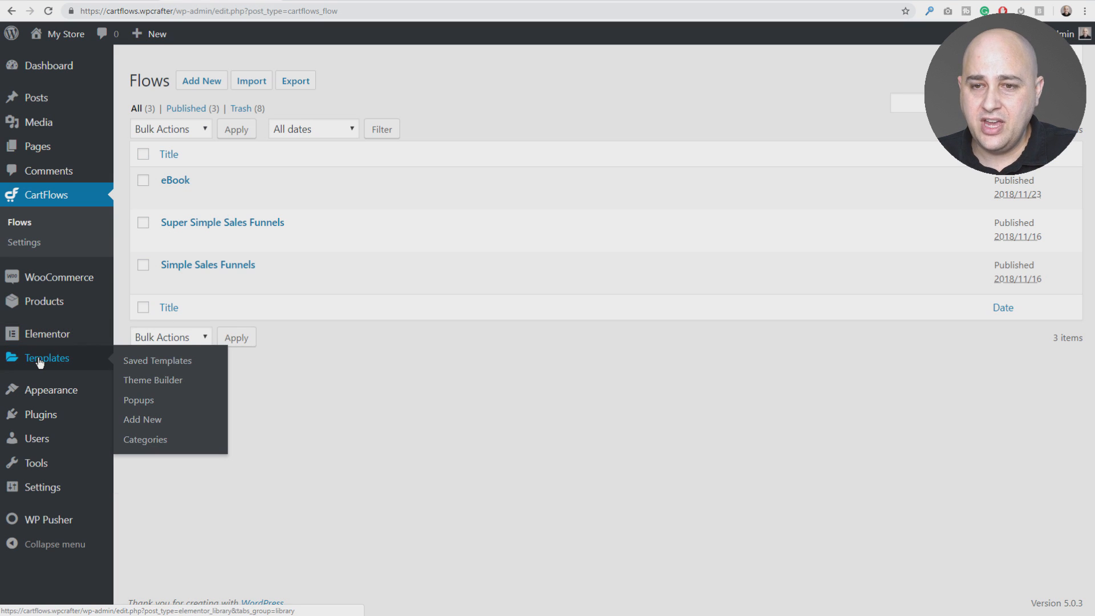
click(139, 400)
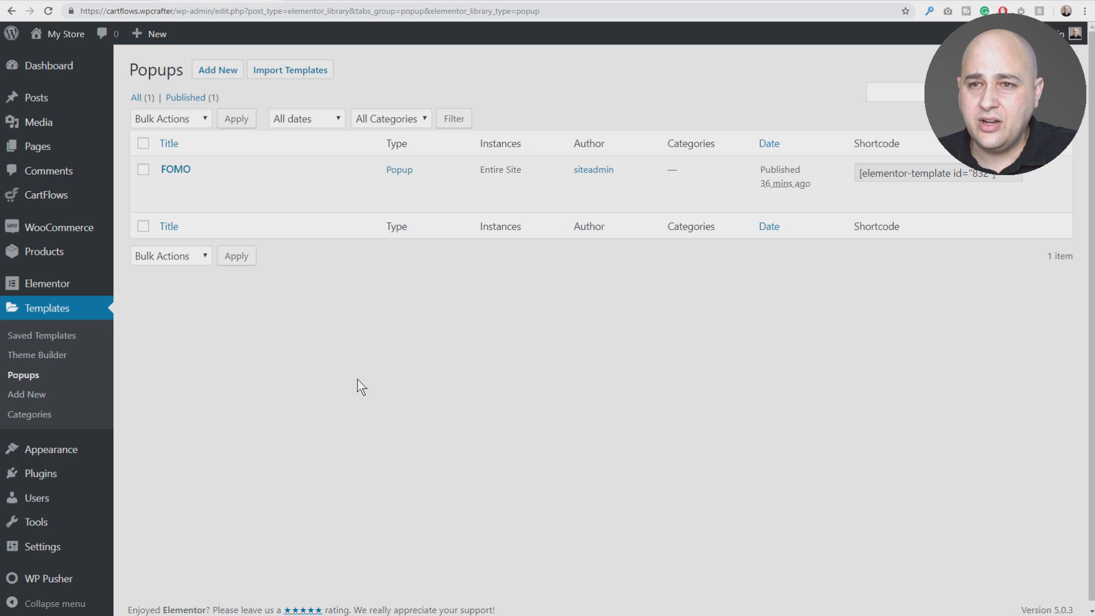
mouse_move(197, 172)
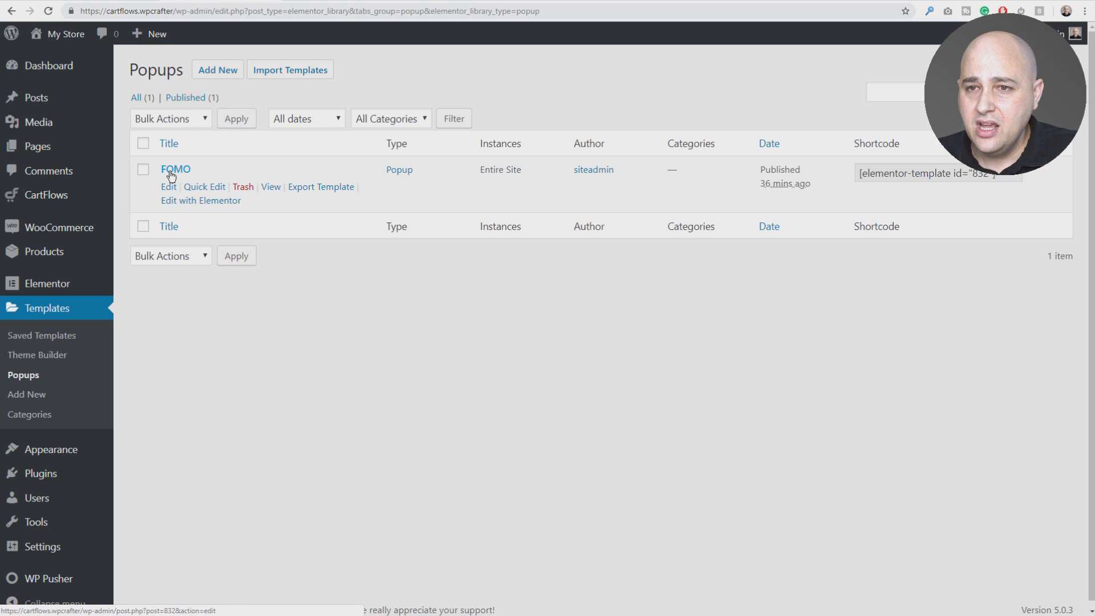
click(219, 70)
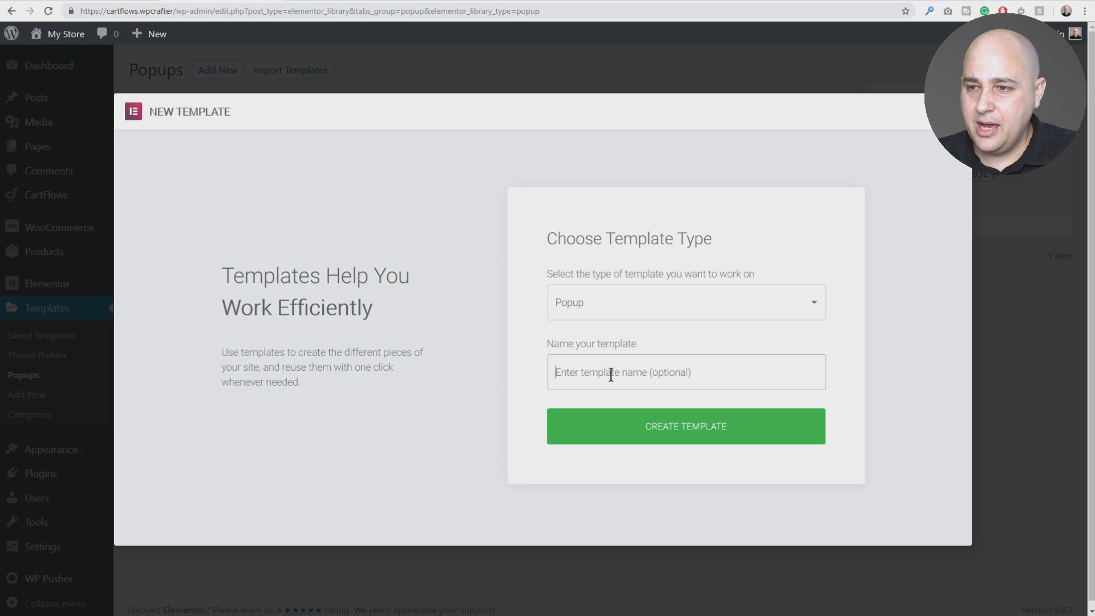
text(FOMO Free)
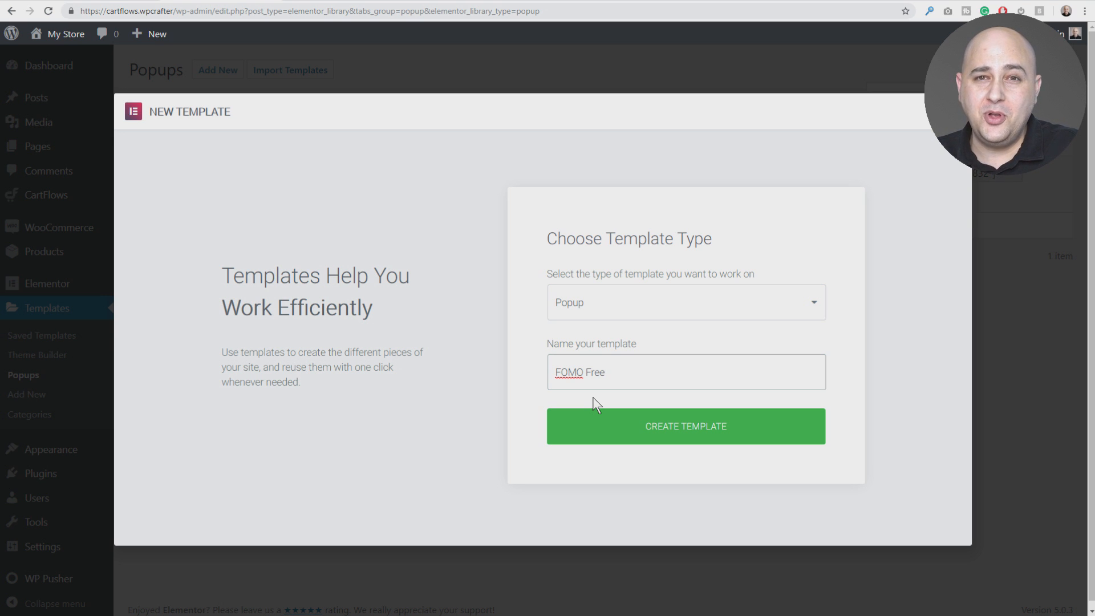
click(685, 429)
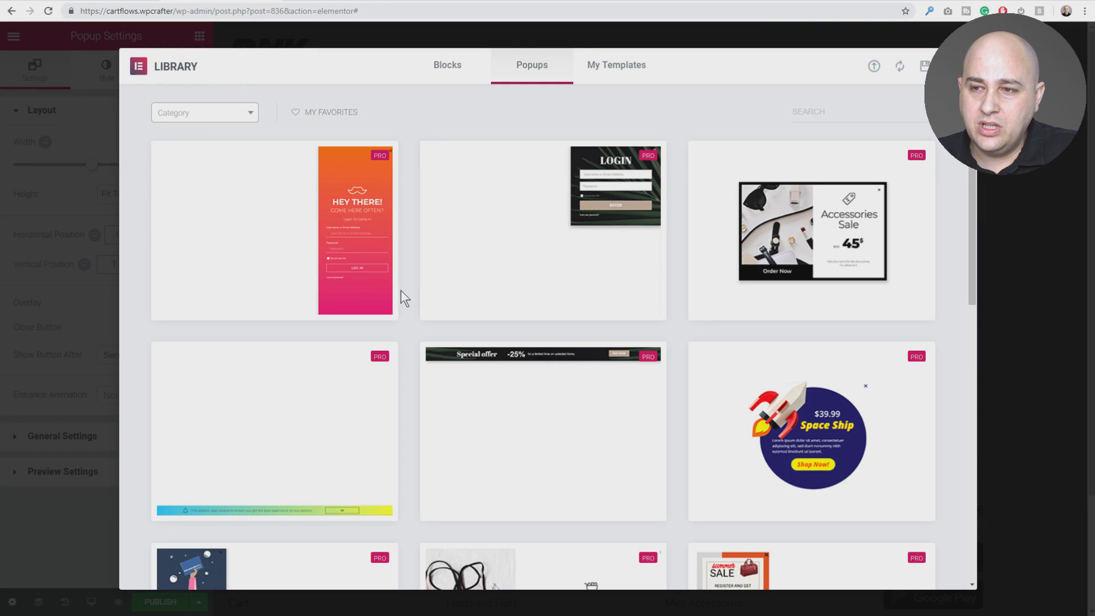
- Browse the ready-made popup templates in the Elementor library and close it without inserting one
scroll(513, 285, down, 8)
scroll(515, 279, down, 4)
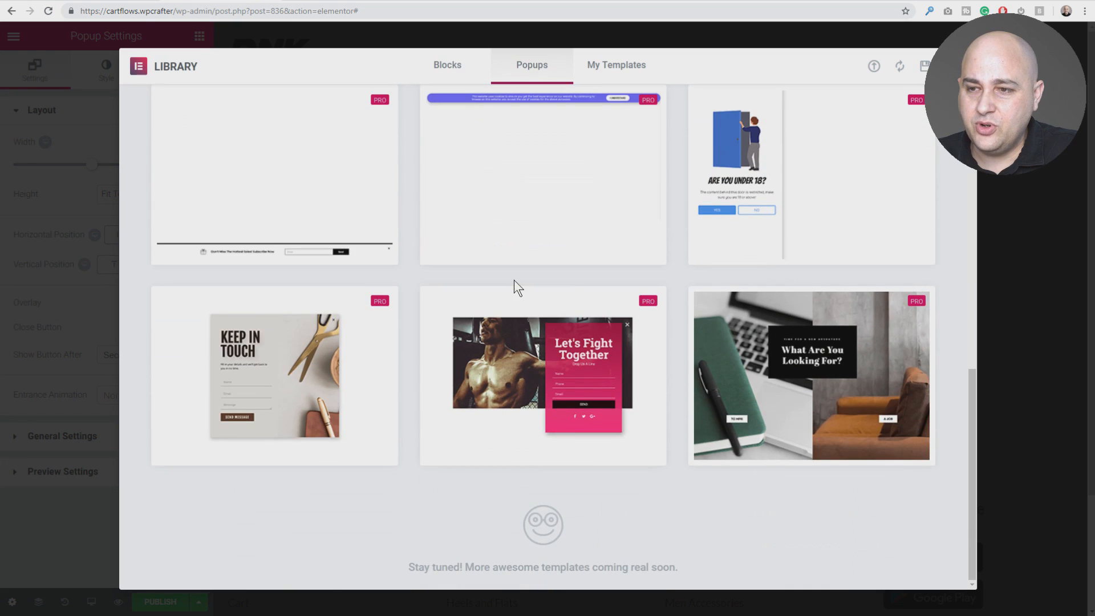
scroll(515, 280, up, 12)
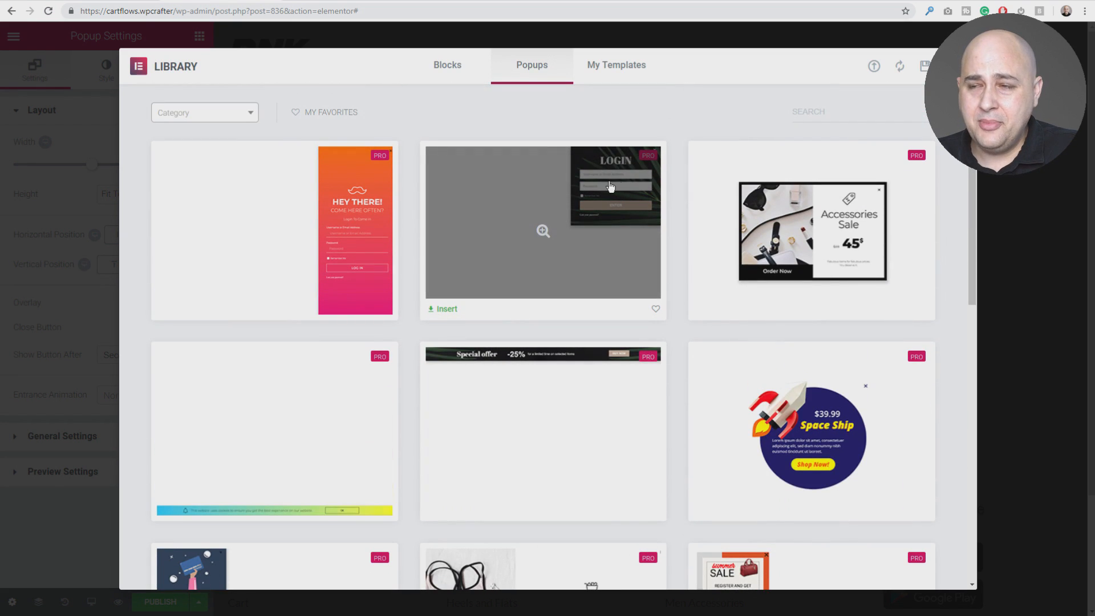
click(955, 67)
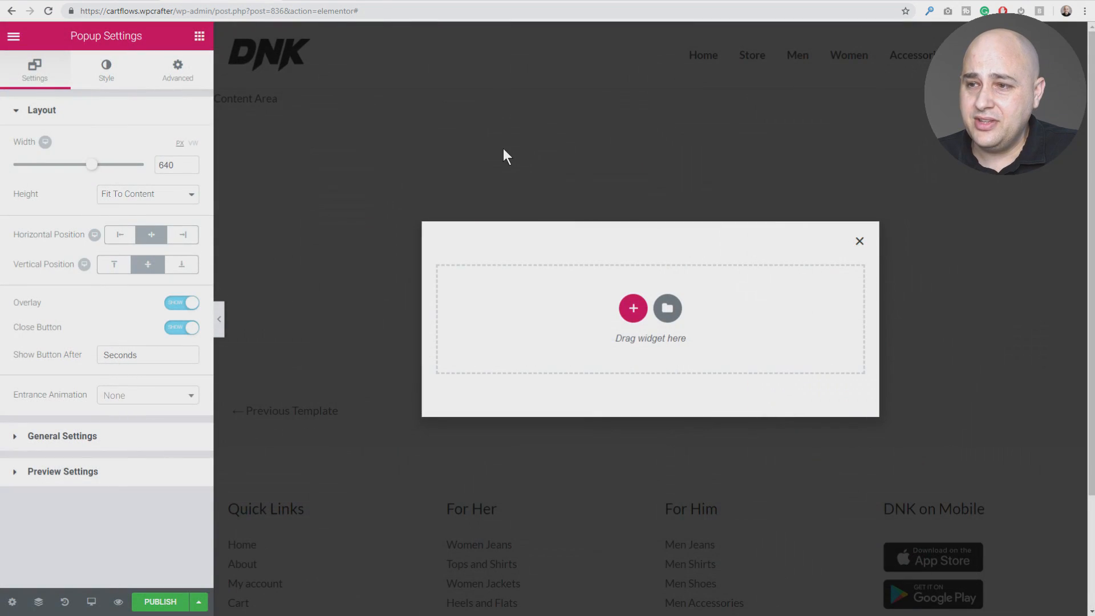
- Add a section with two equal columns to the empty popup and return to the popup settings
click(633, 311)
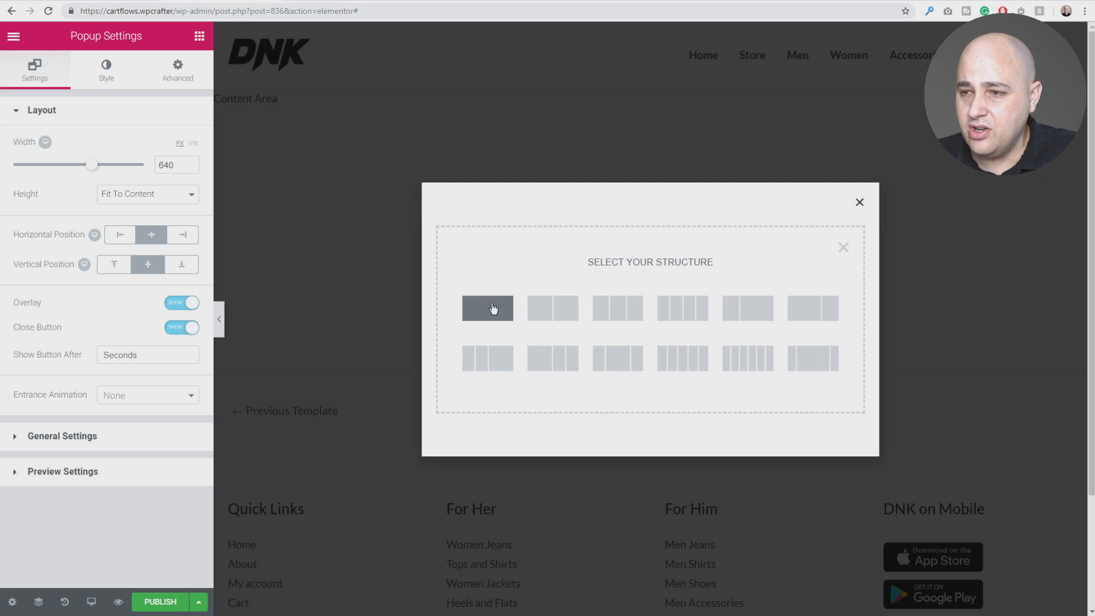
click(557, 315)
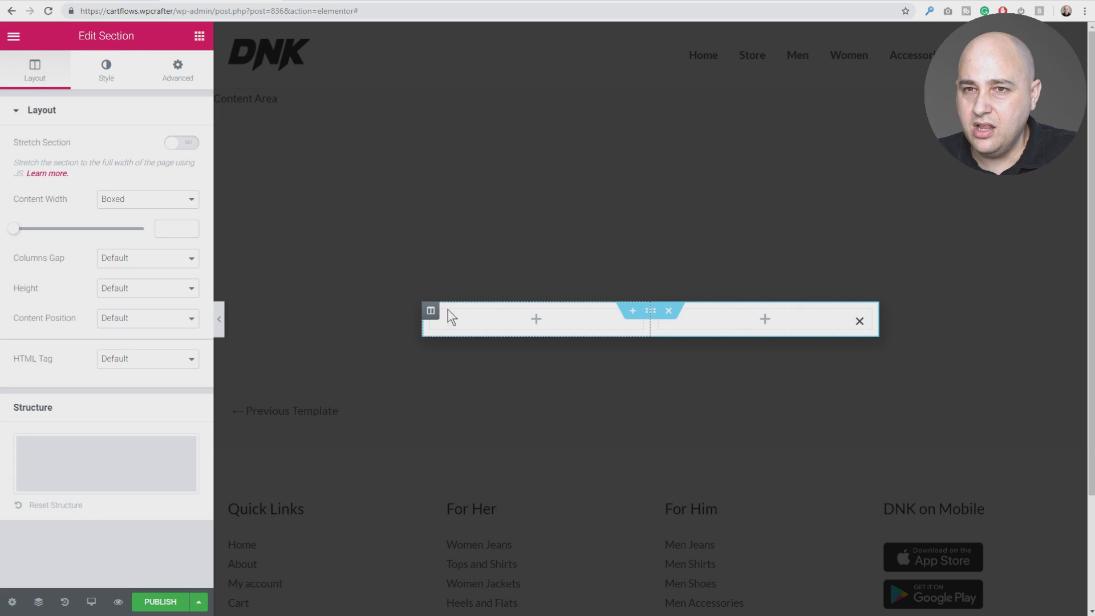
click(12, 602)
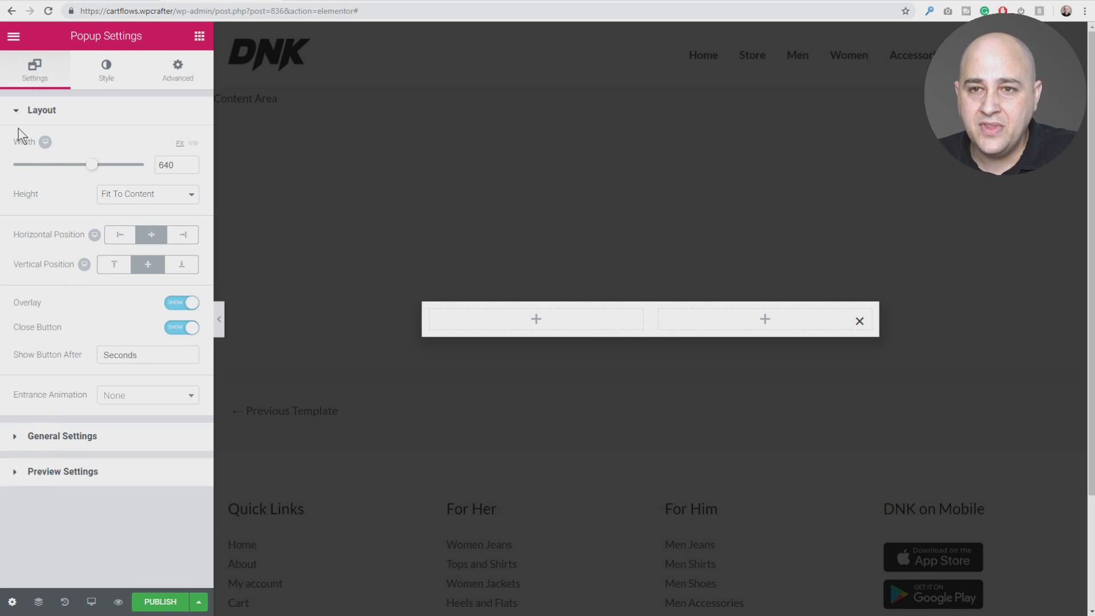
- Narrow the popup to a width of 300 px
drag(92, 167, 44, 166)
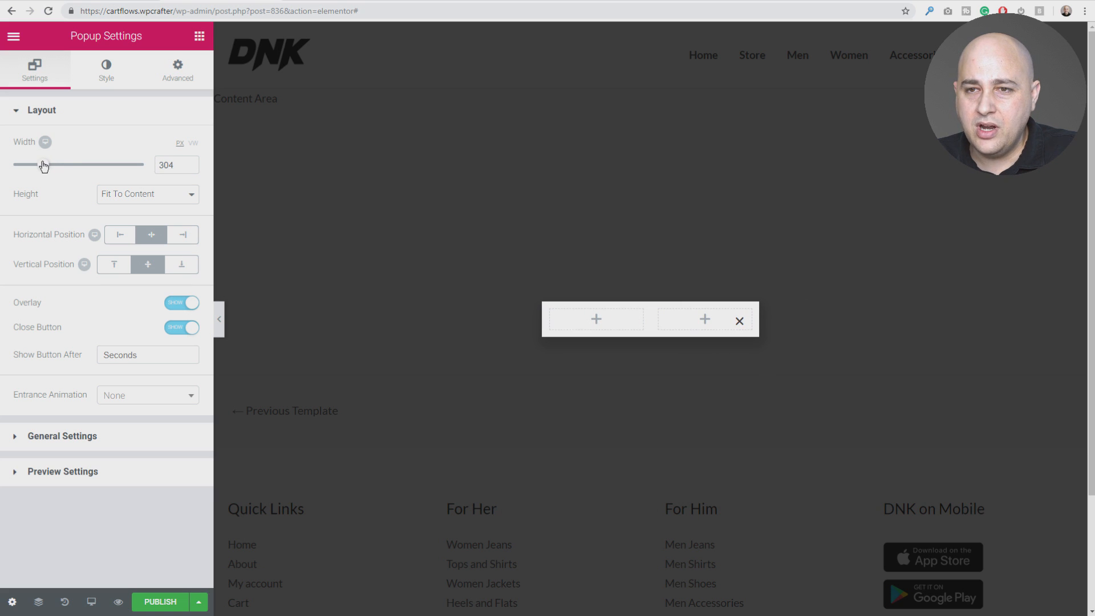
click(190, 167)
click(190, 167)
click(190, 168)
click(190, 168)
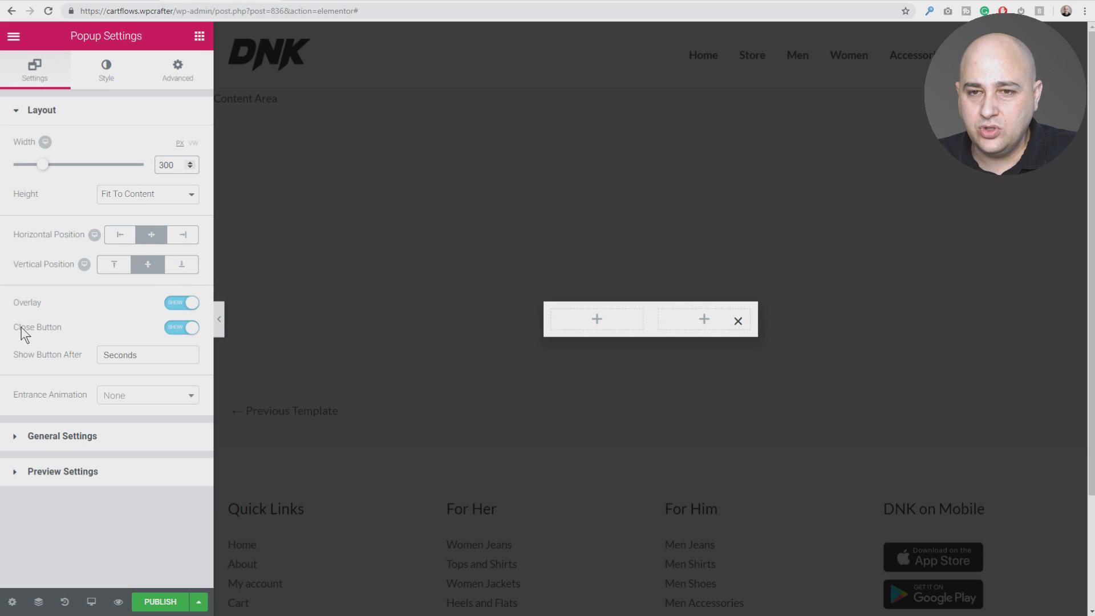
- Hide the popup's close button and set its entrance animation to Fade In Up, keeping the overlay shown
click(172, 329)
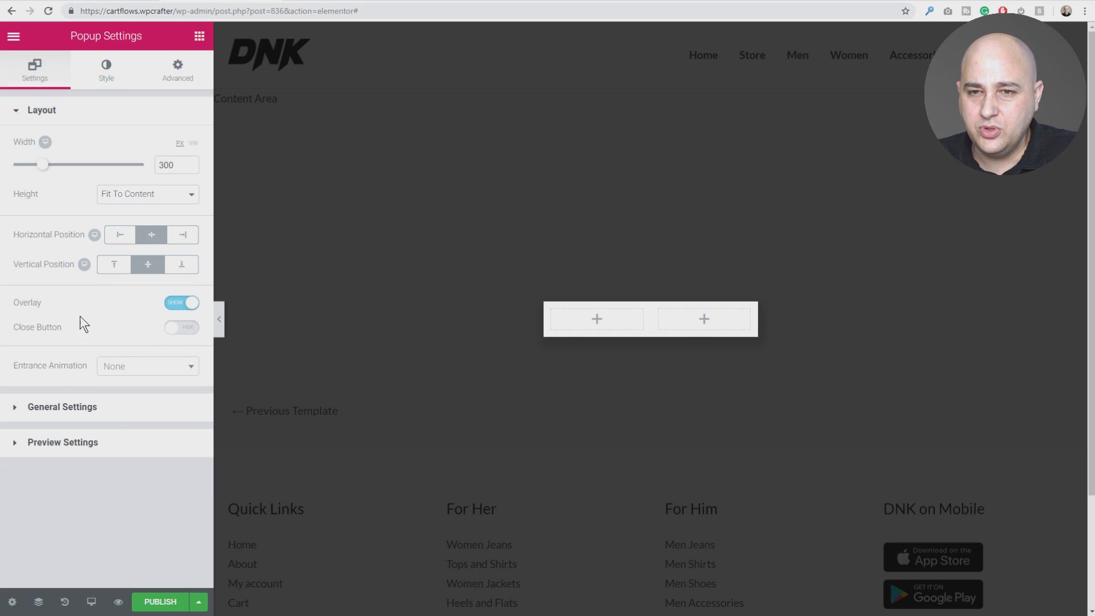
click(179, 304)
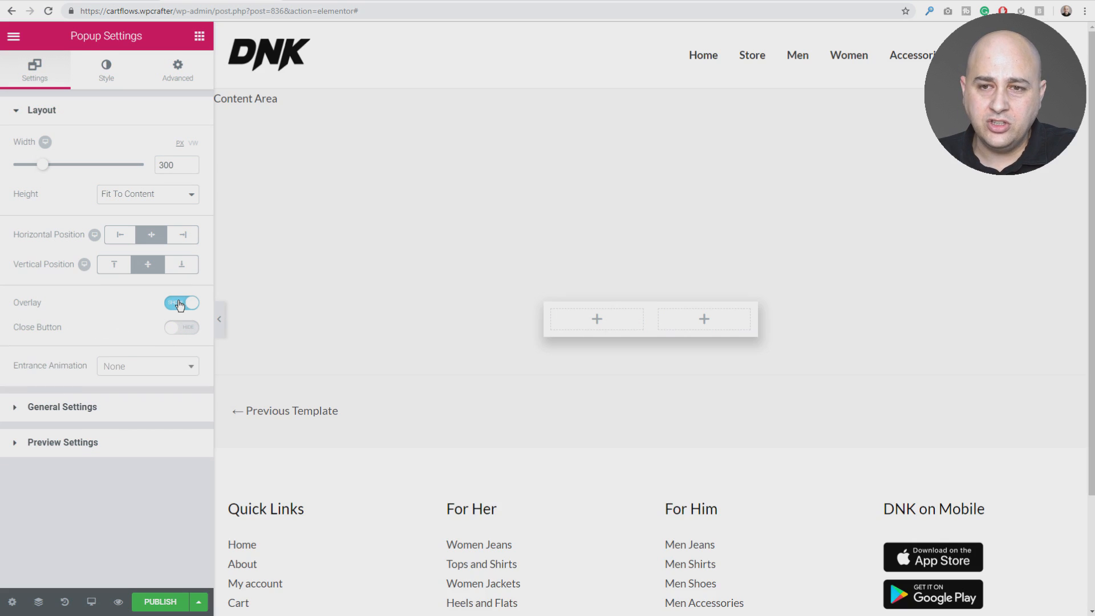
click(179, 304)
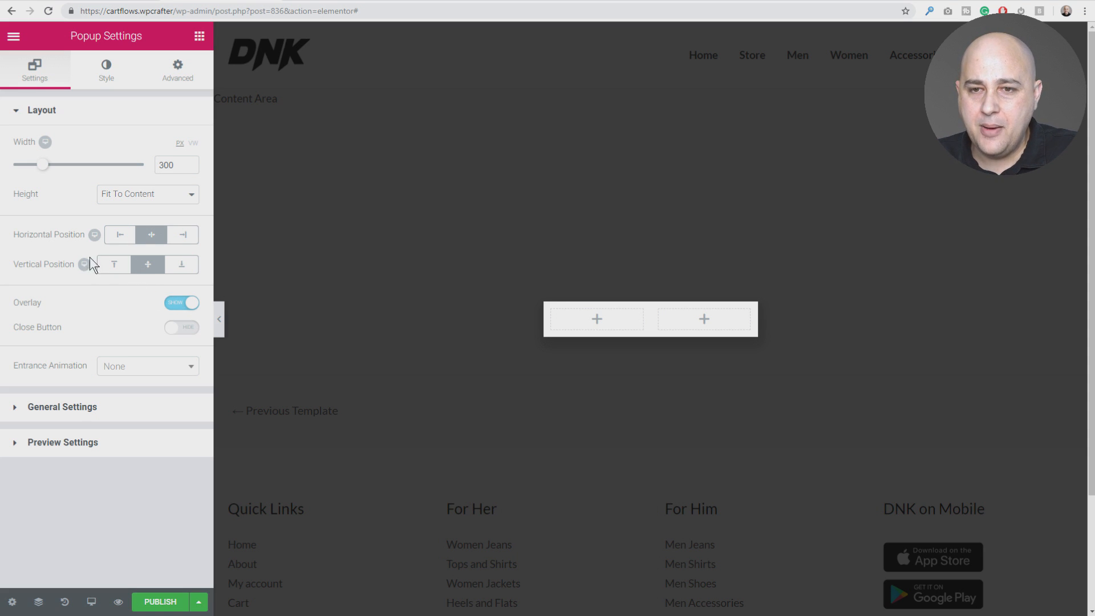
click(140, 368)
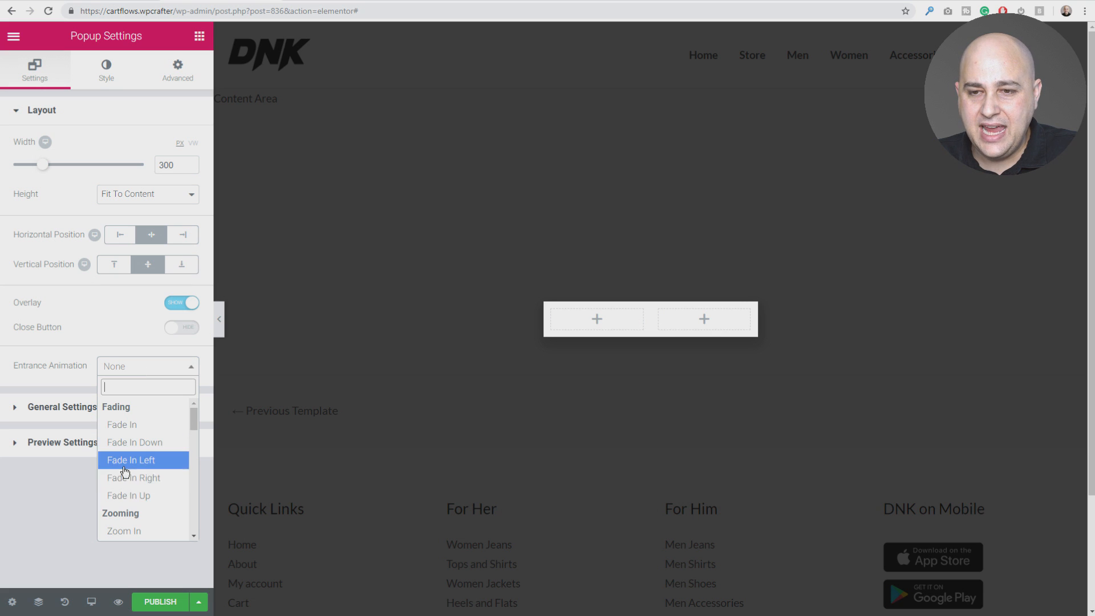
click(123, 497)
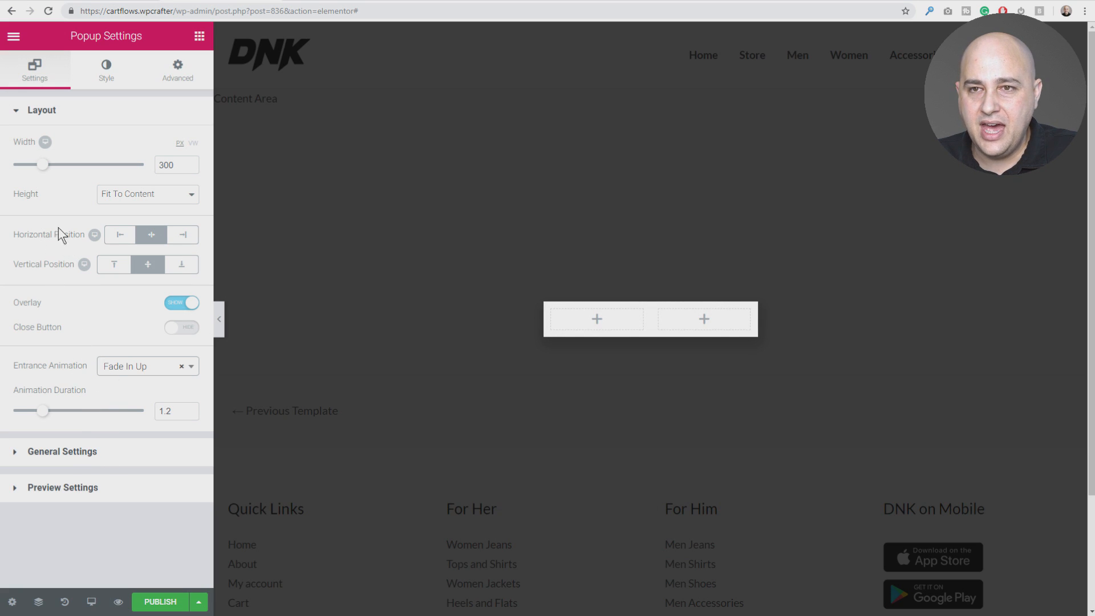
- Prevent the popup from closing on overlay clicks and make it close automatically after 10000 ms
click(176, 73)
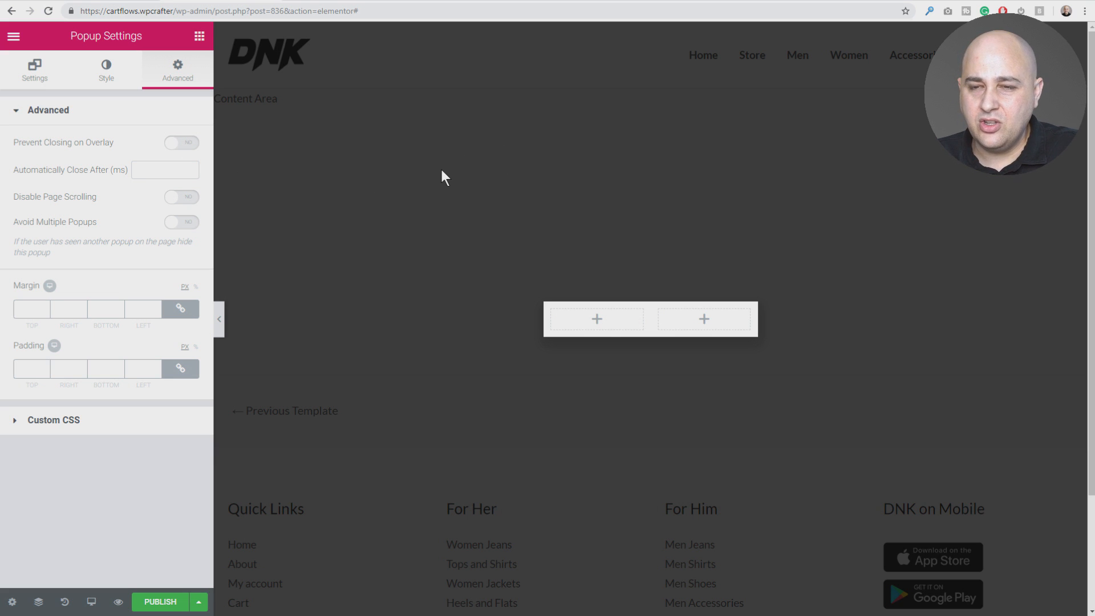
click(187, 144)
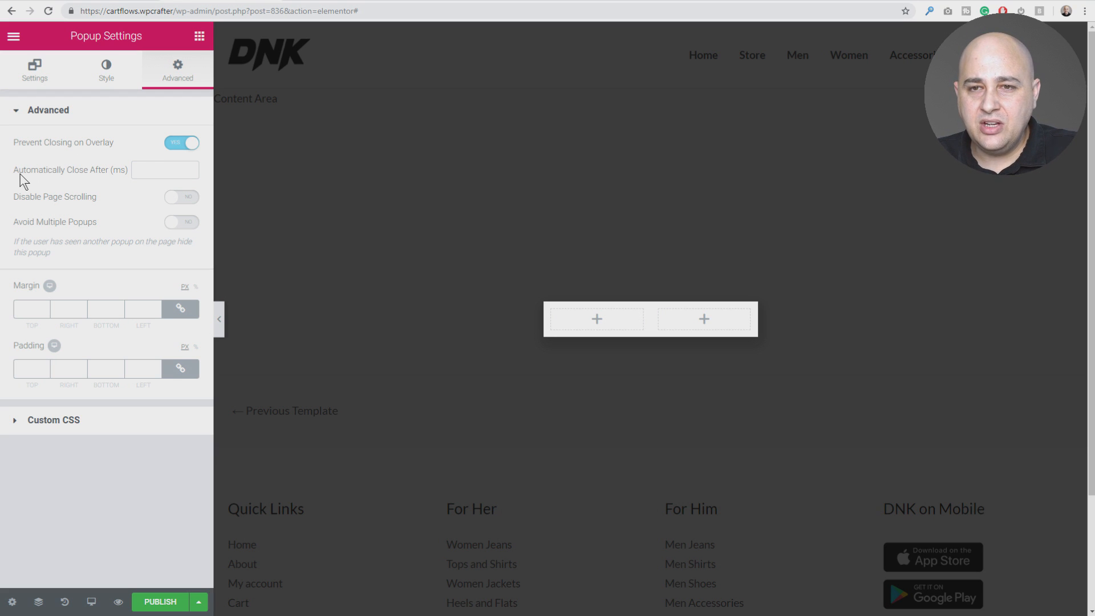
click(156, 171)
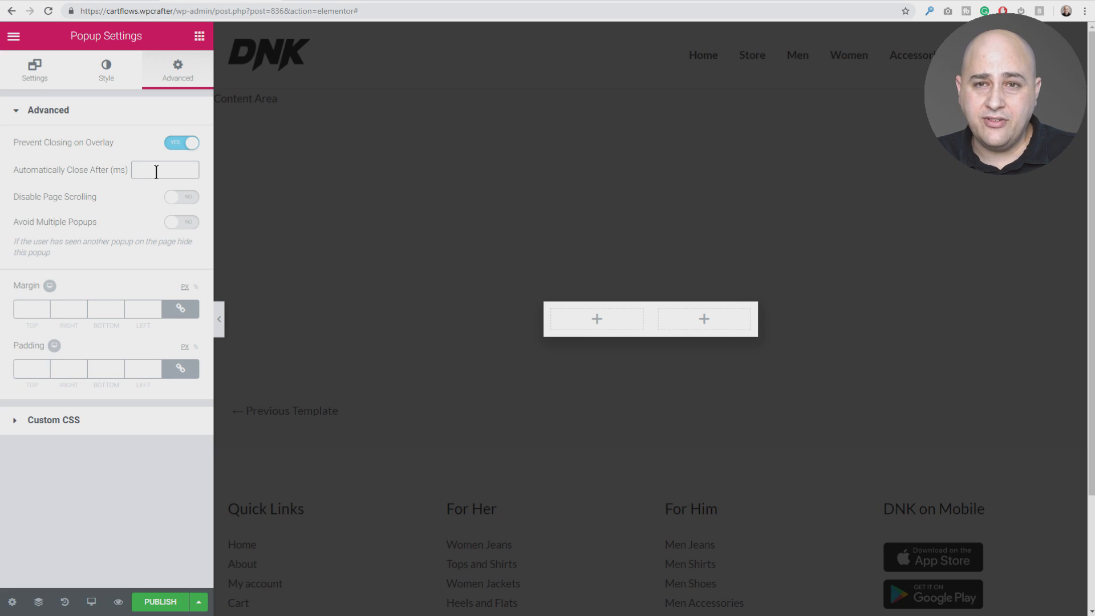
text(10000)
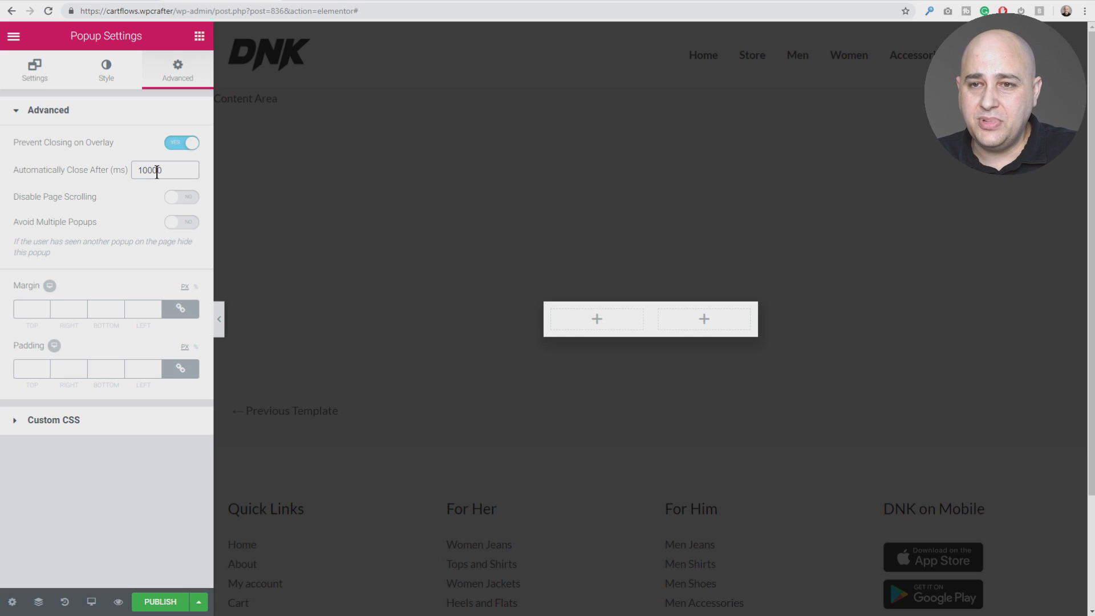
drag(148, 172, 139, 175)
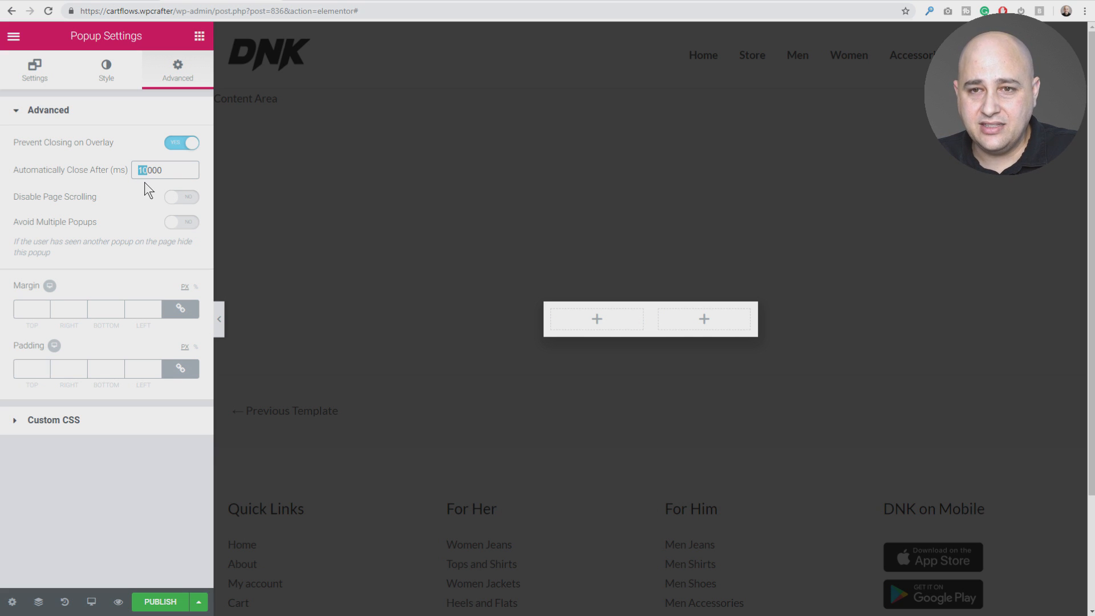
click(131, 184)
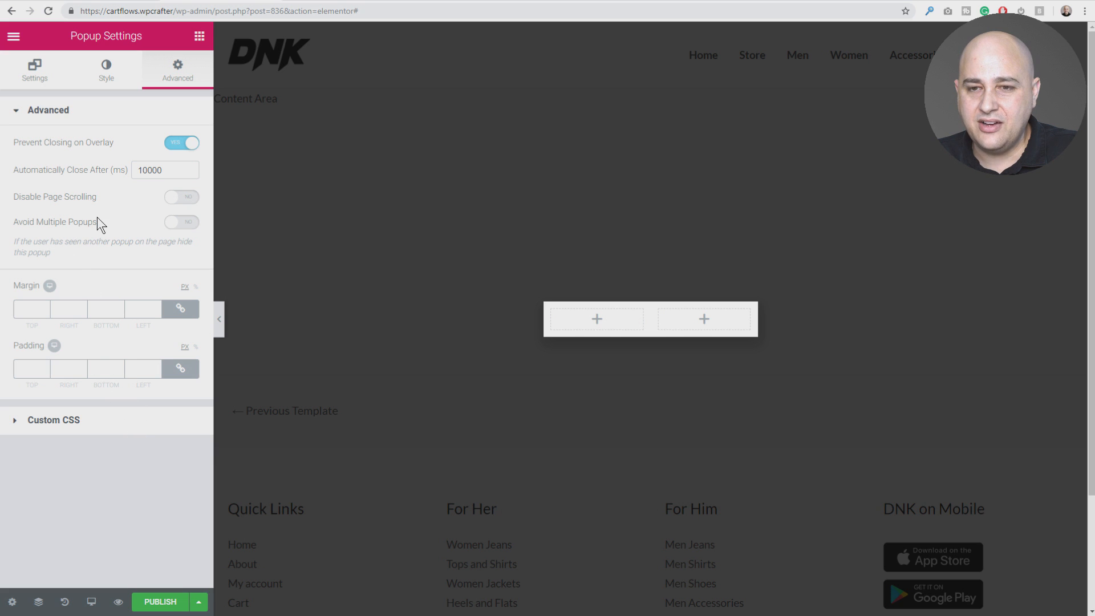
click(110, 79)
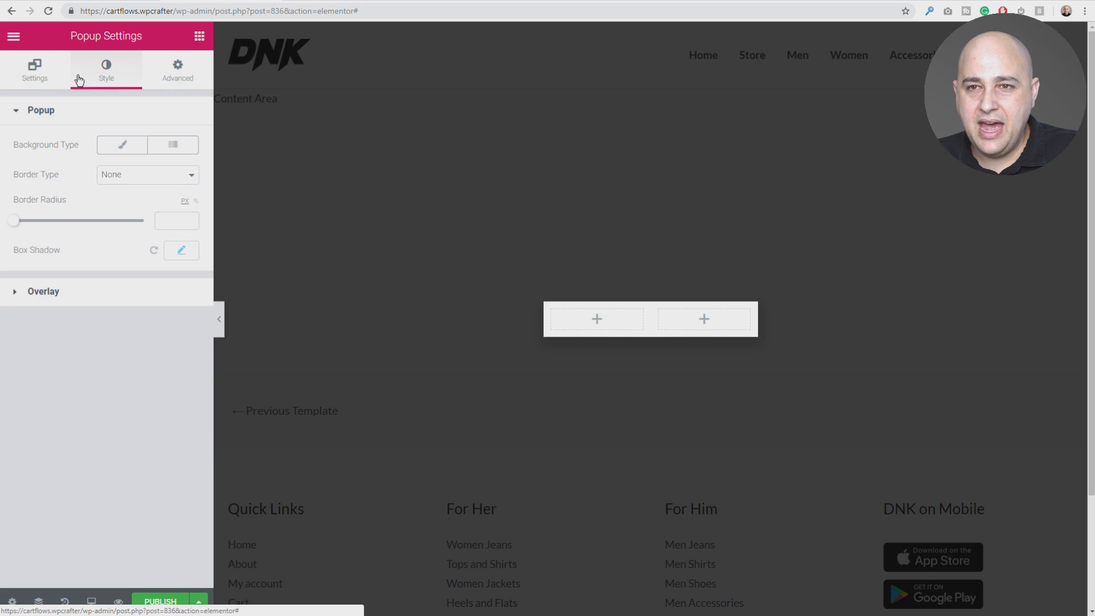
click(41, 78)
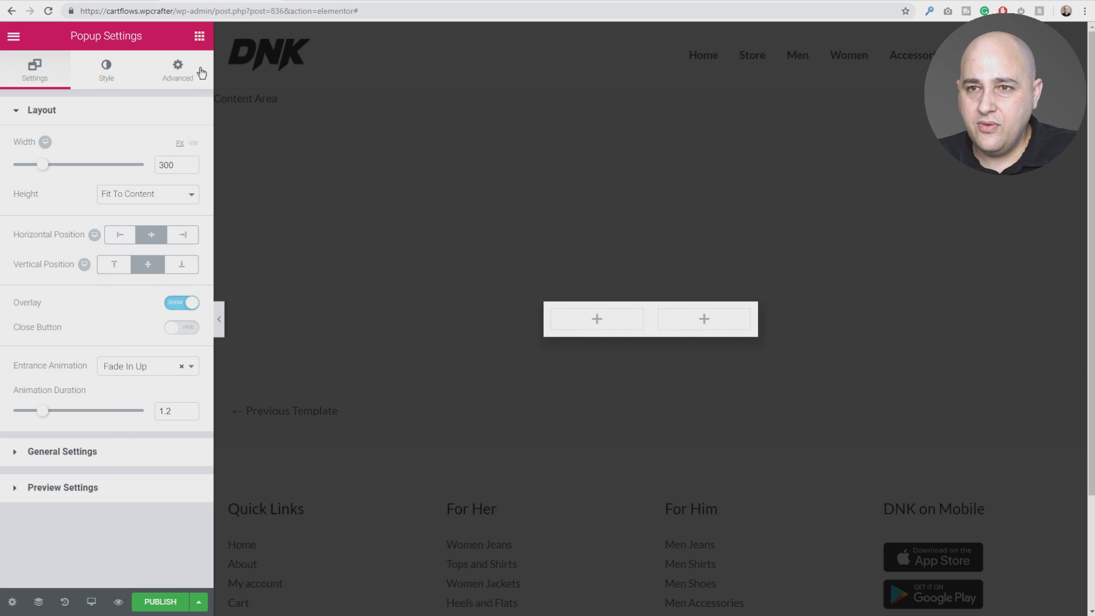
- Add an Image widget to the popup's first column and fill it with mens-fashion-free-img.jpg from the media library
click(199, 36)
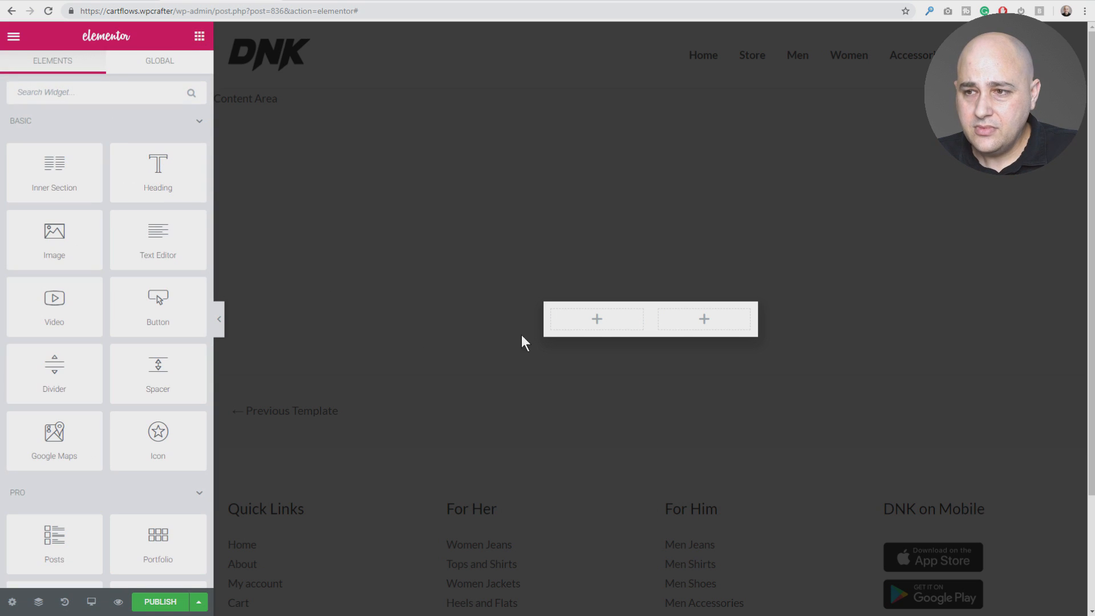
drag(56, 237, 587, 325)
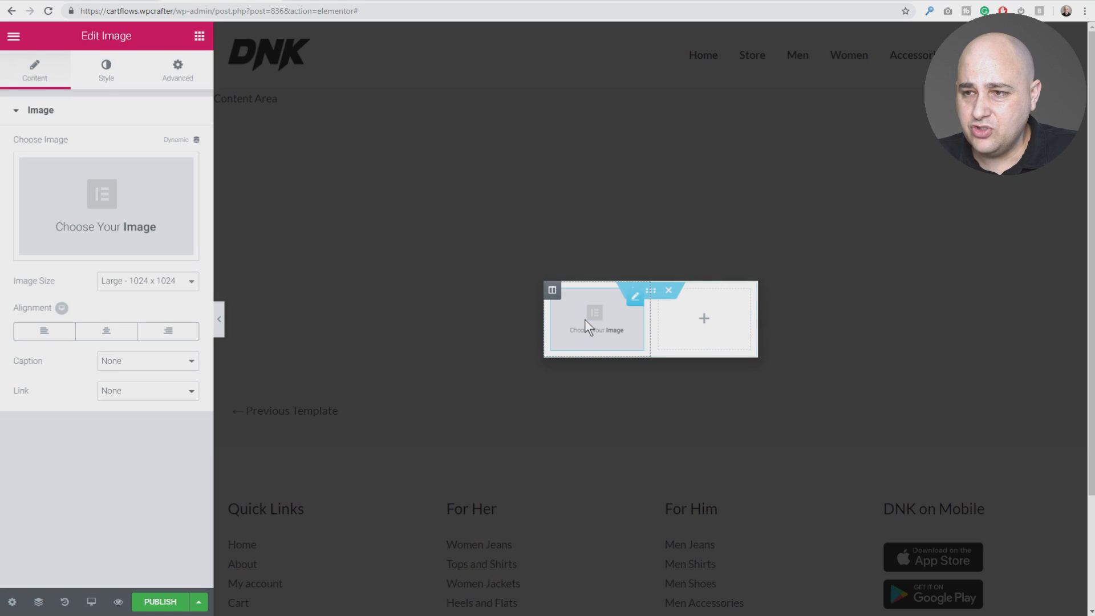
mouse_move(103, 251)
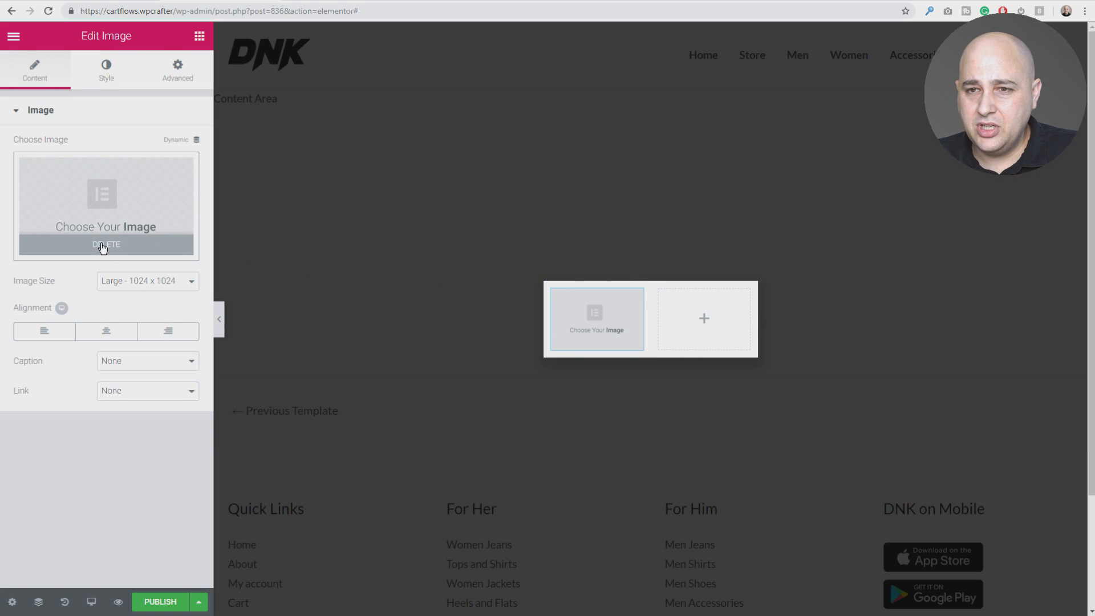
click(104, 231)
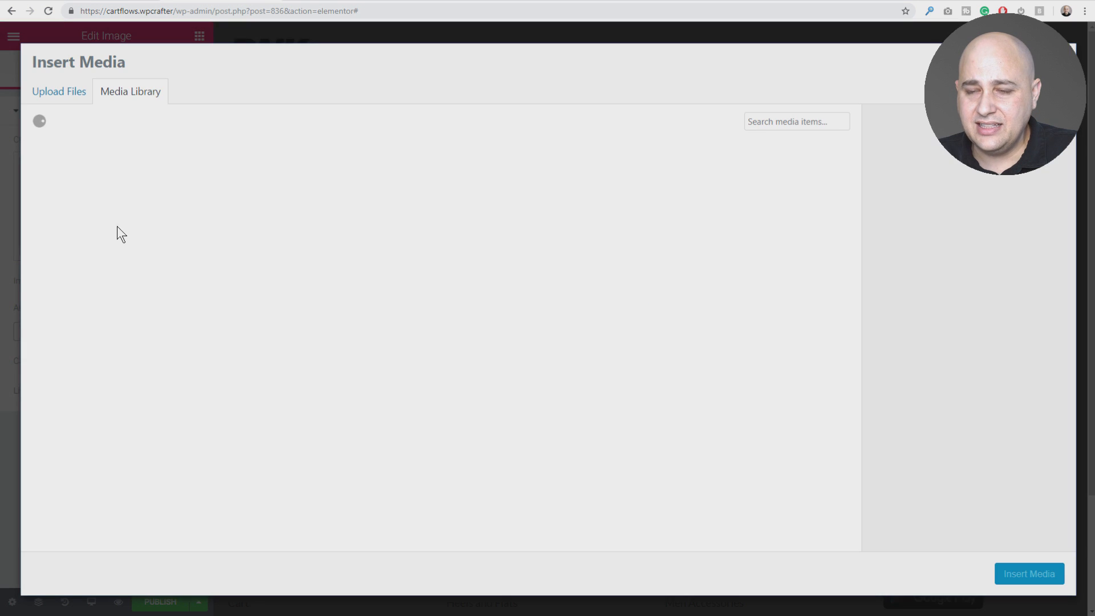
scroll(347, 325, down, 4)
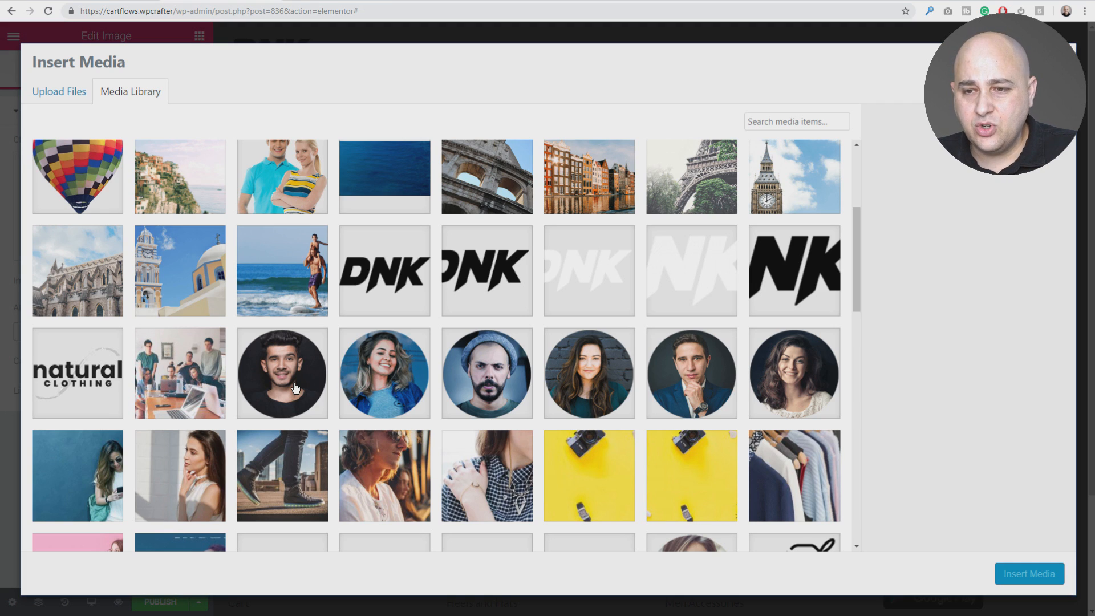
click(393, 494)
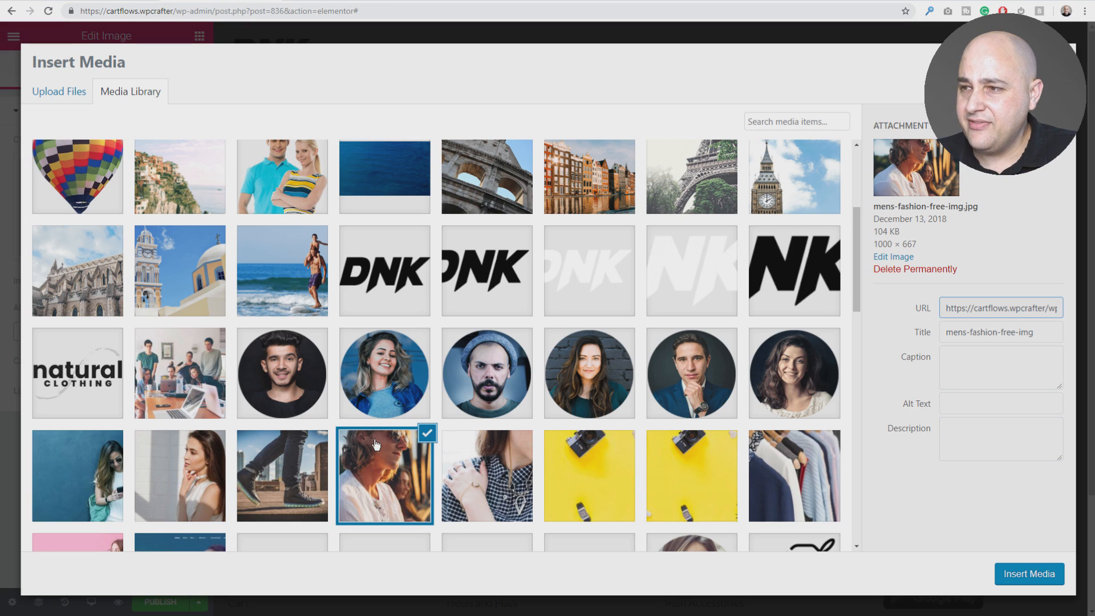
click(1021, 575)
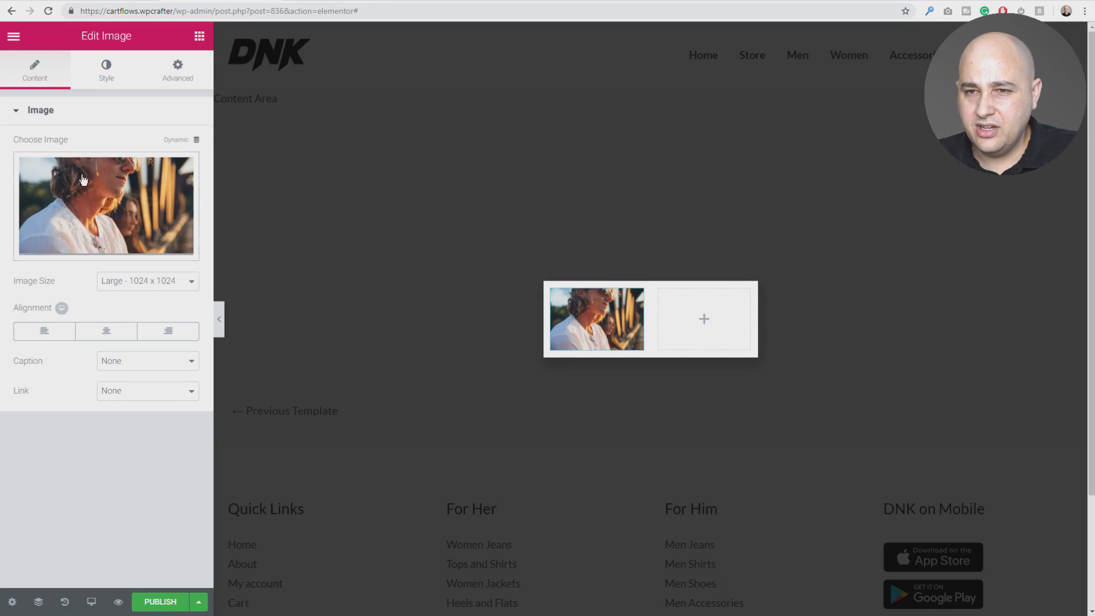
- Round the image with a border radius of 90 px on all corners
click(105, 74)
click(30, 420)
text(90)
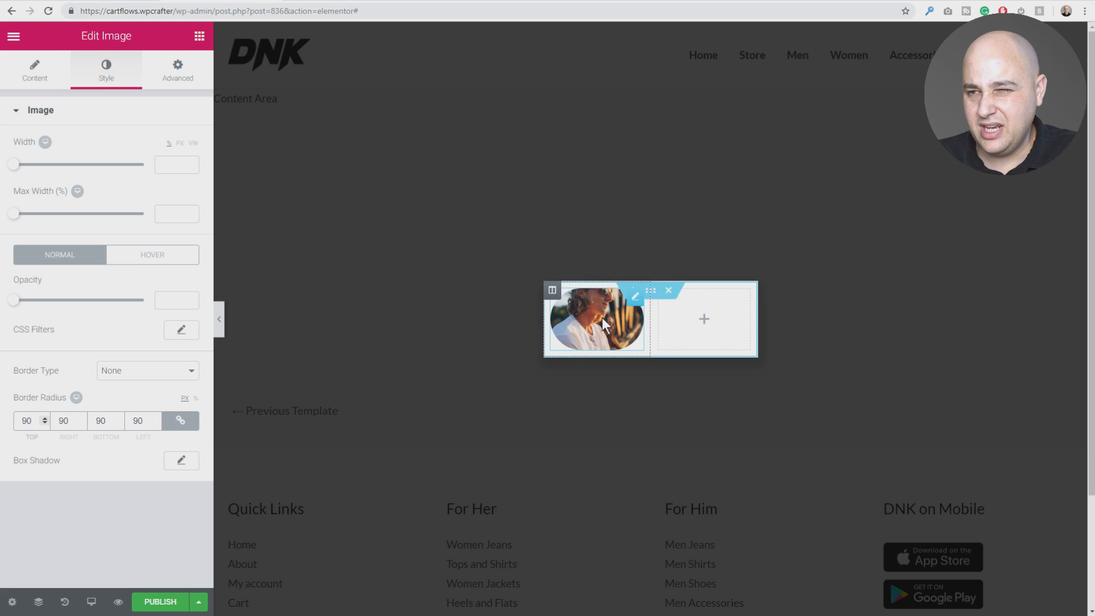
- Replace the picture in the first column with the round portrait team5-free-img from the media library
click(25, 74)
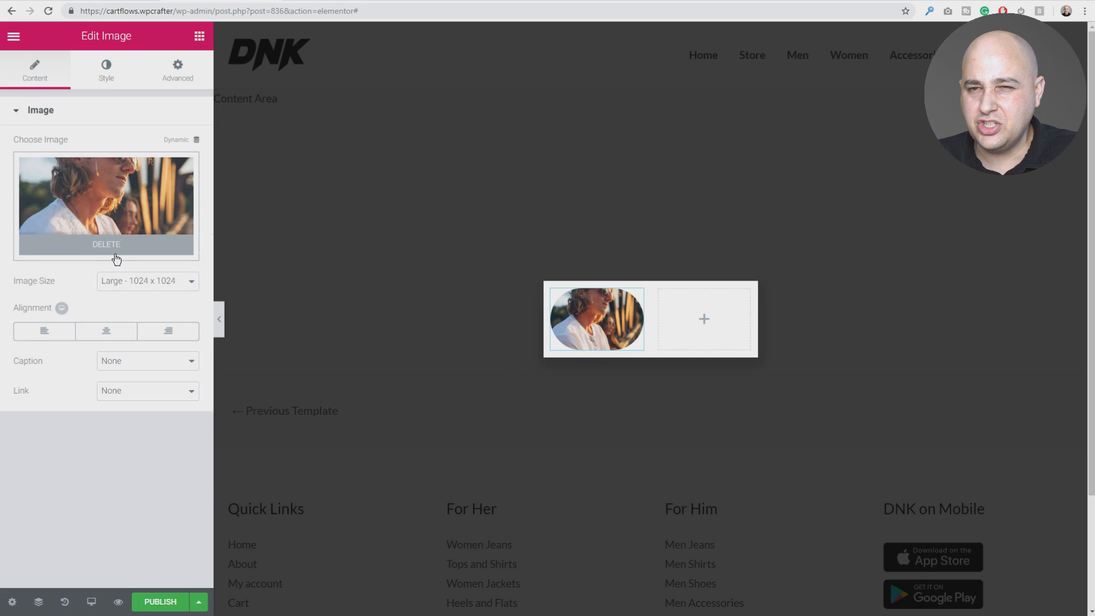
click(112, 252)
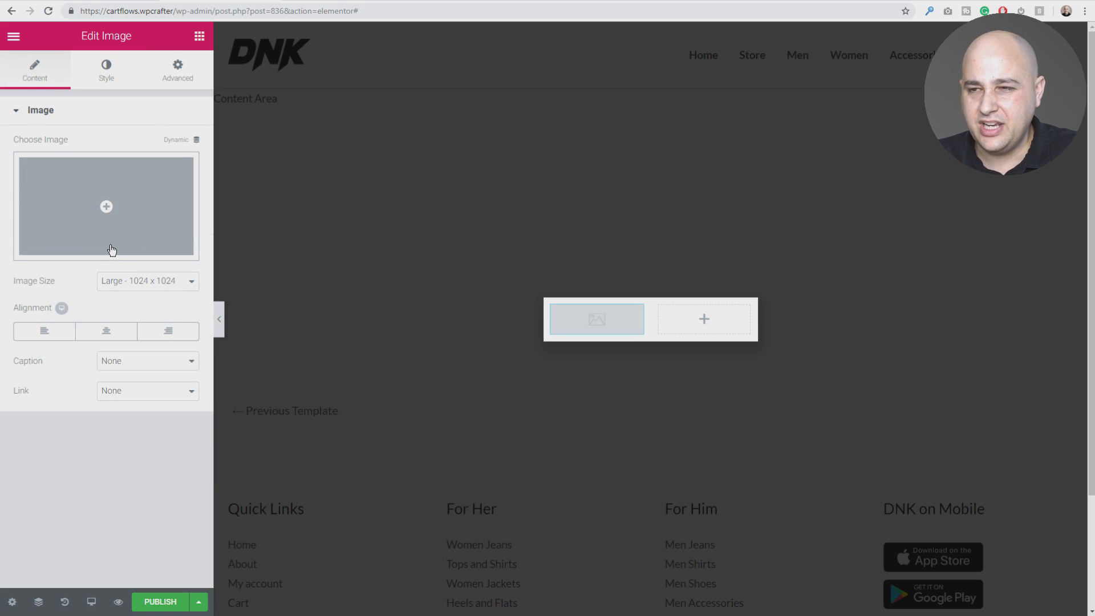
click(117, 203)
scroll(314, 354, down, 3)
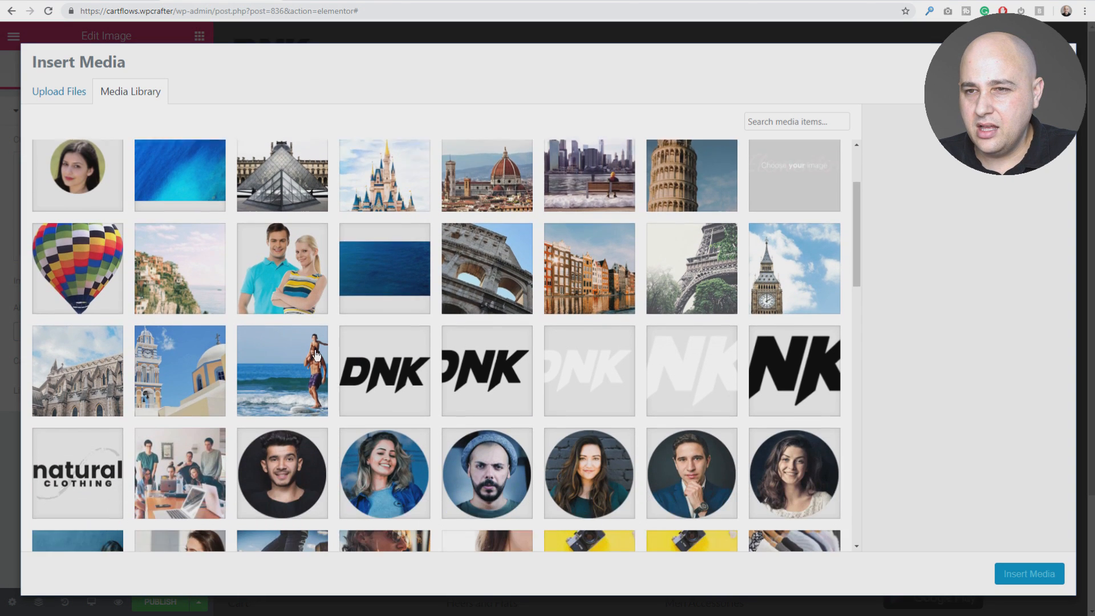
click(284, 438)
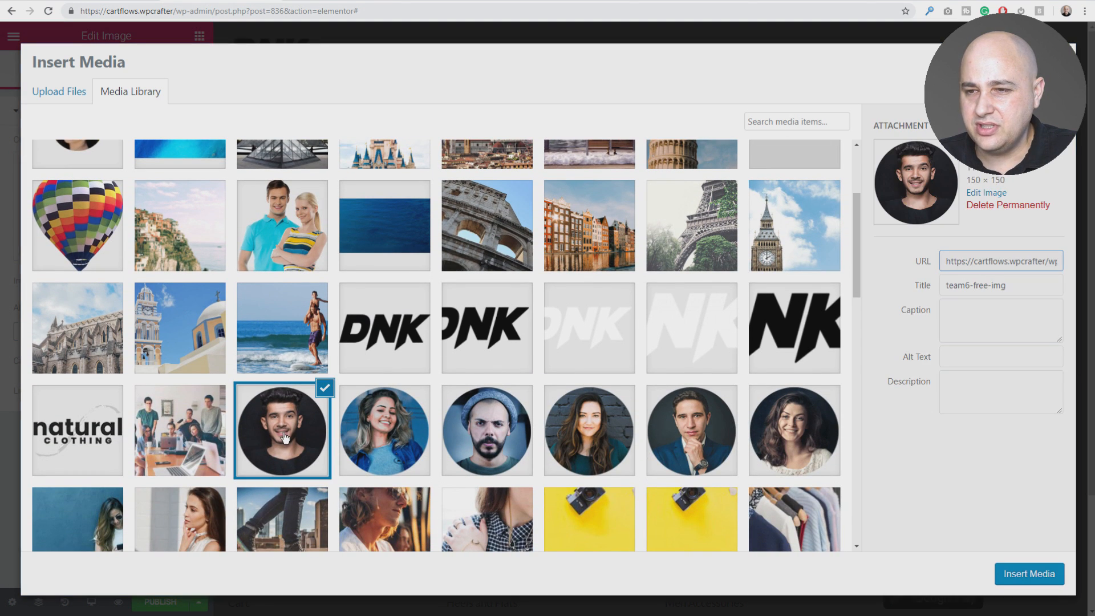
click(476, 419)
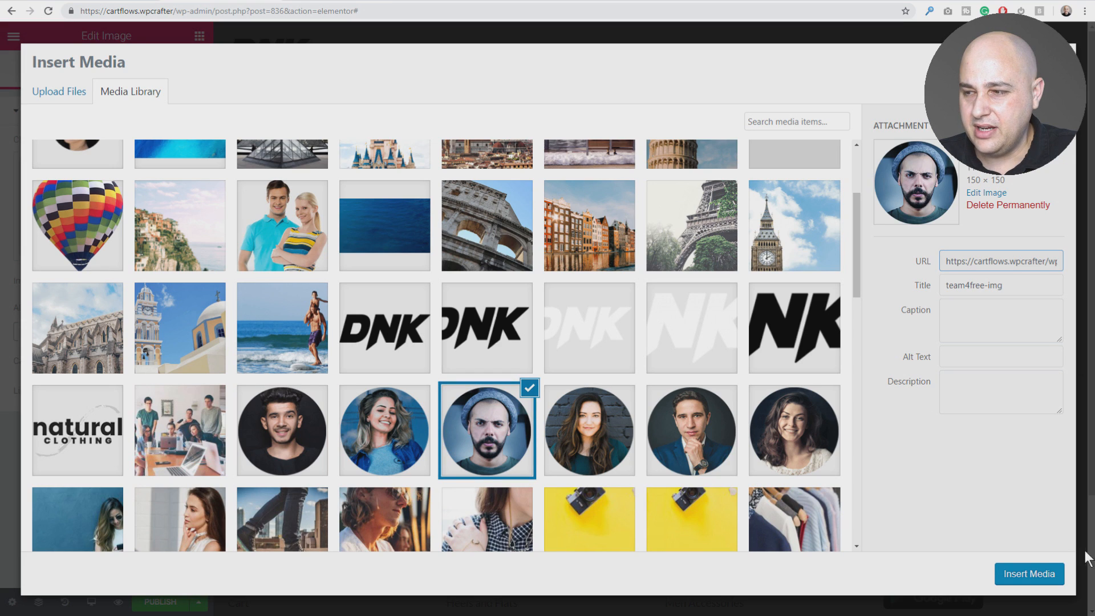
click(685, 429)
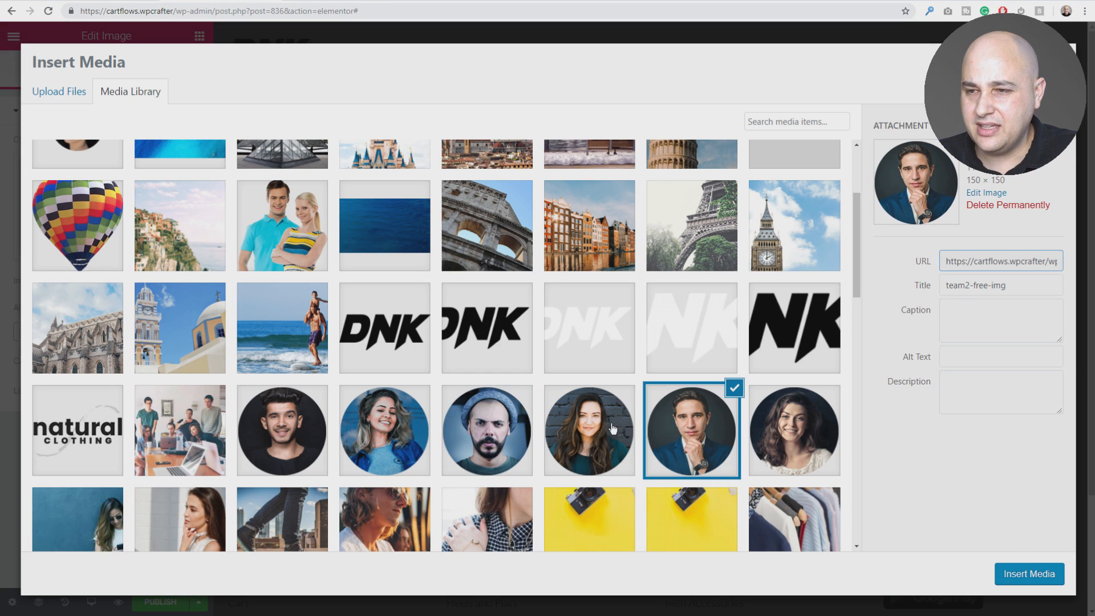
click(613, 430)
click(420, 431)
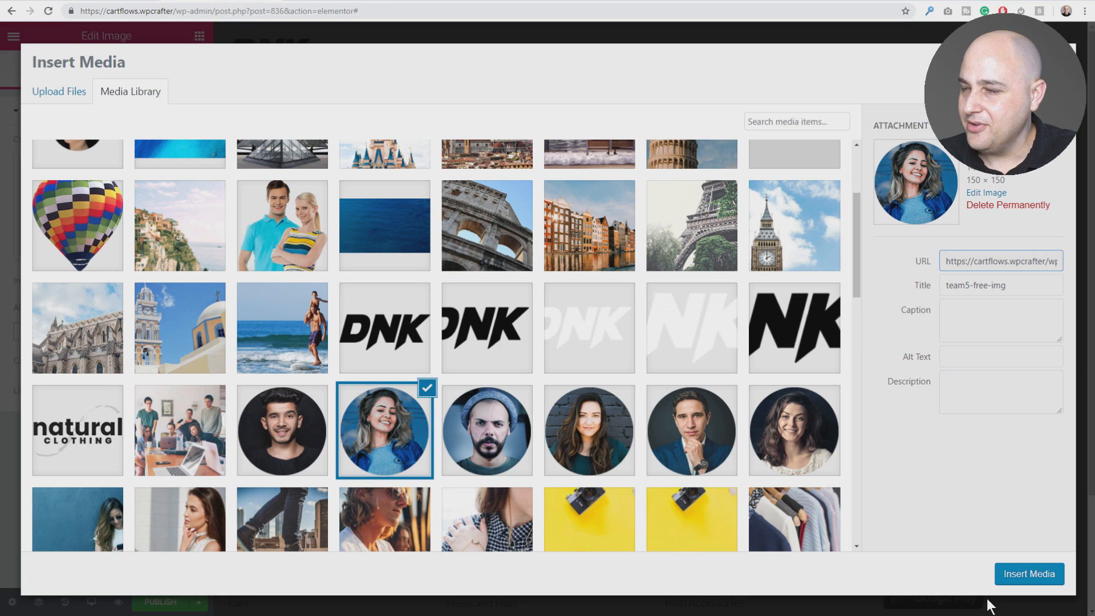
click(1021, 577)
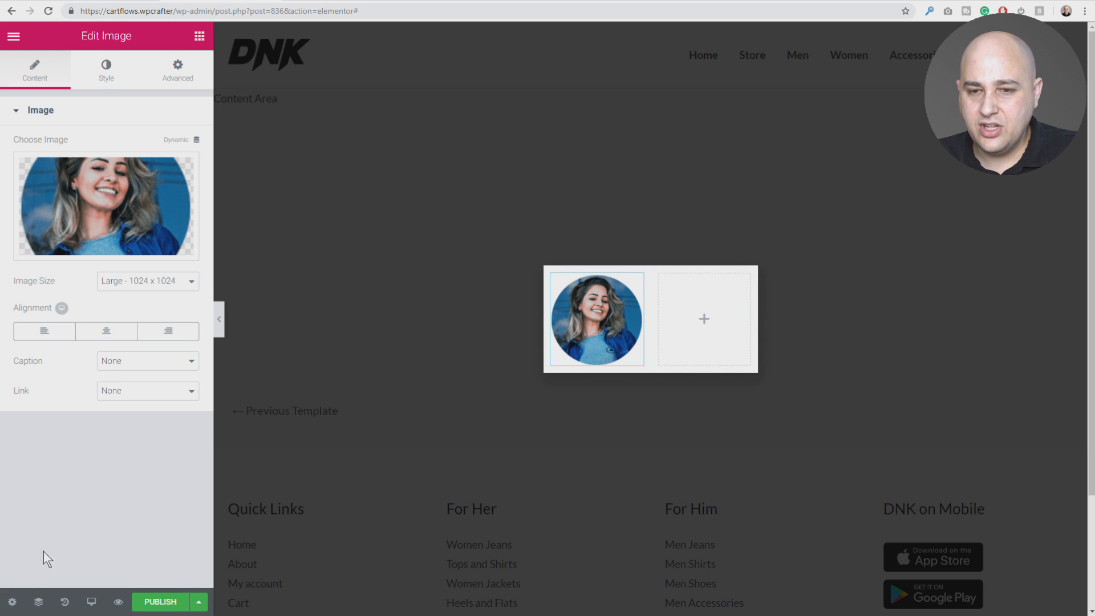
- Round the popup itself with a border radius of 90 px
click(11, 604)
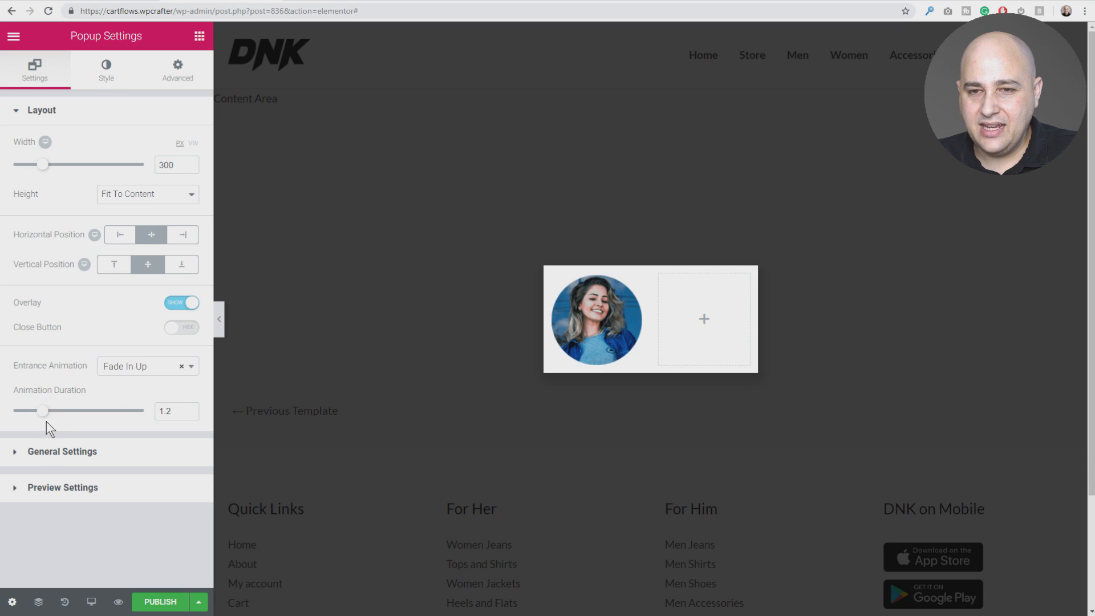
click(105, 81)
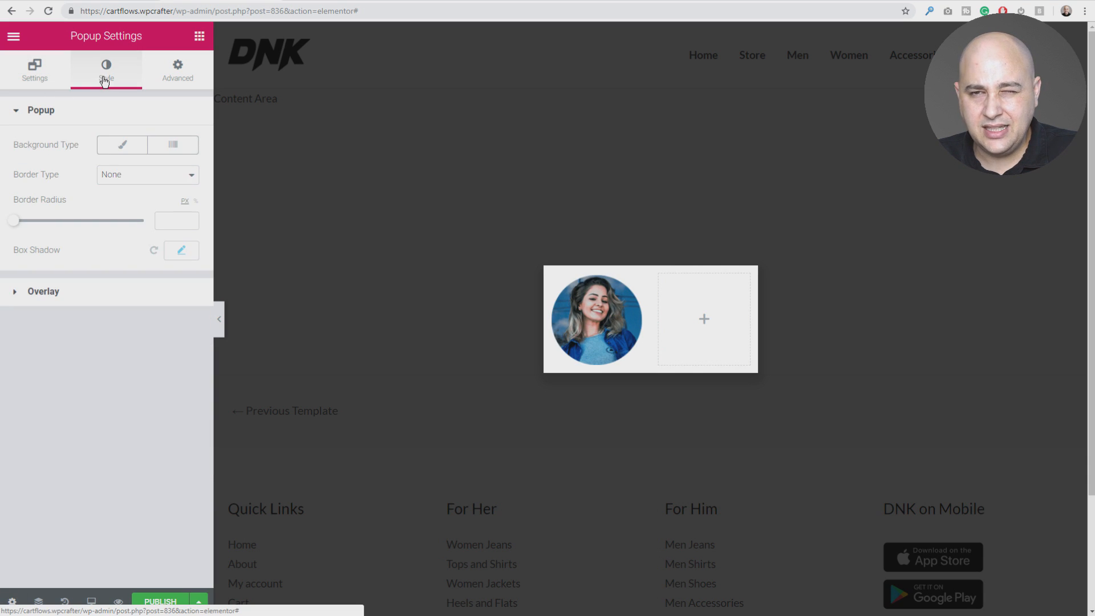
drag(21, 218, 74, 215)
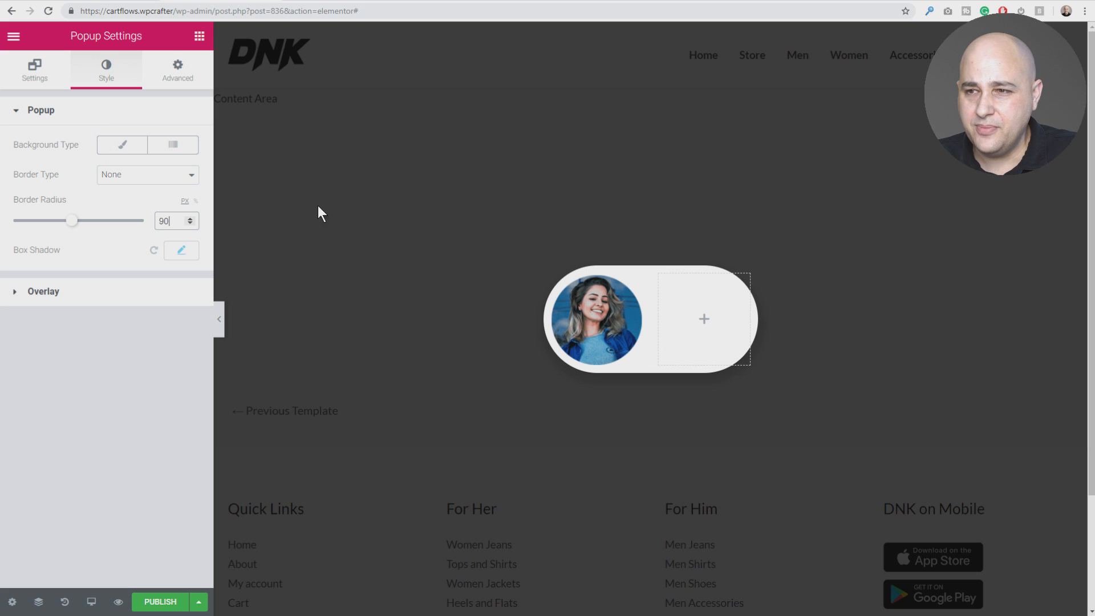
mouse_move(620, 309)
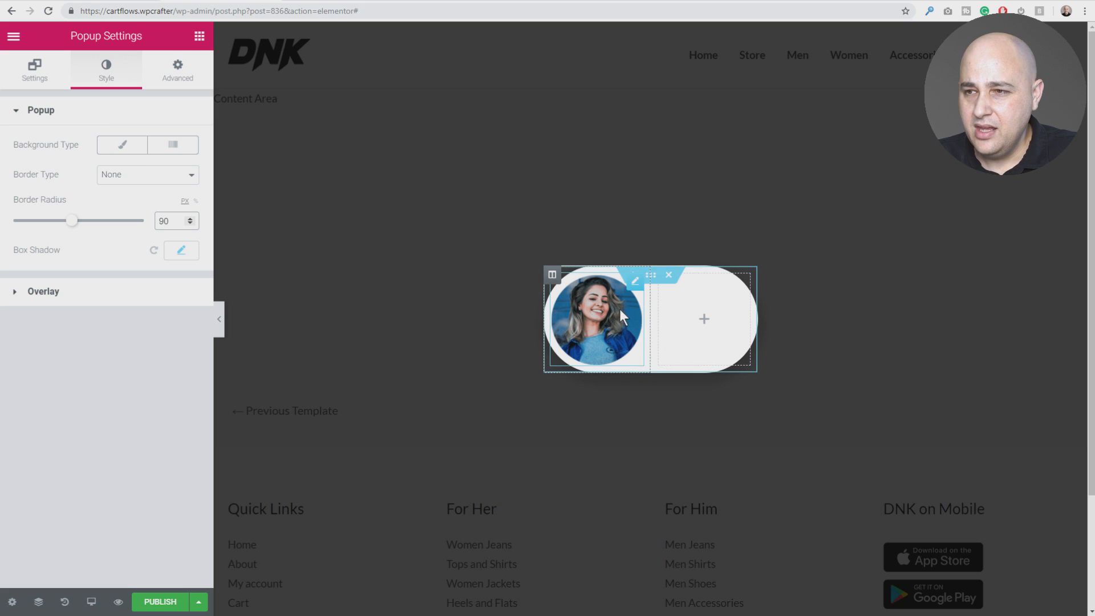
- Set the columns gap of the popup's section to No Gap
click(650, 276)
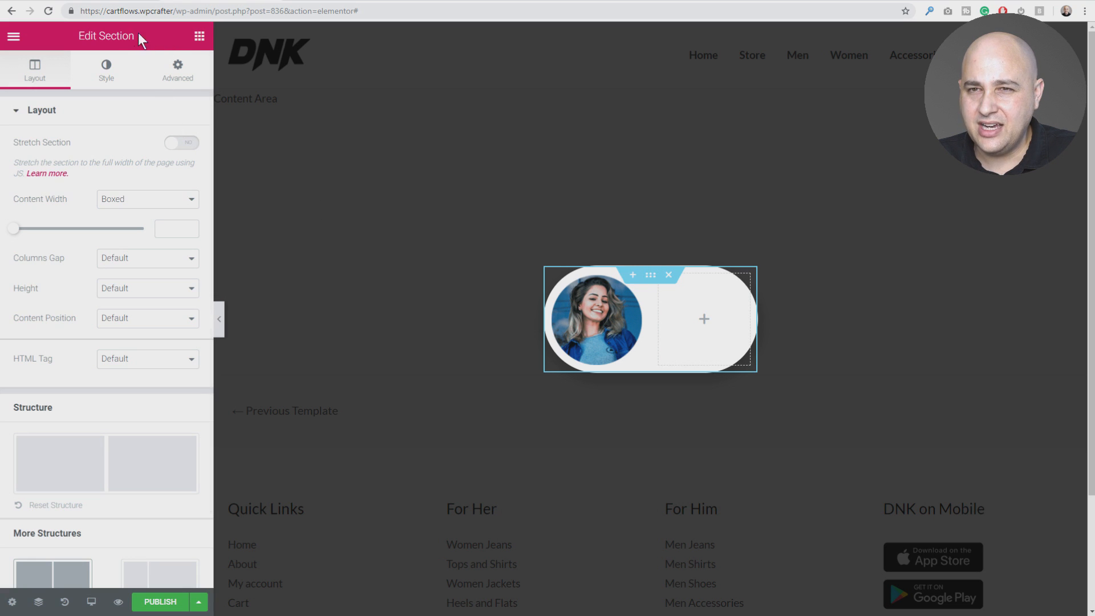
click(121, 260)
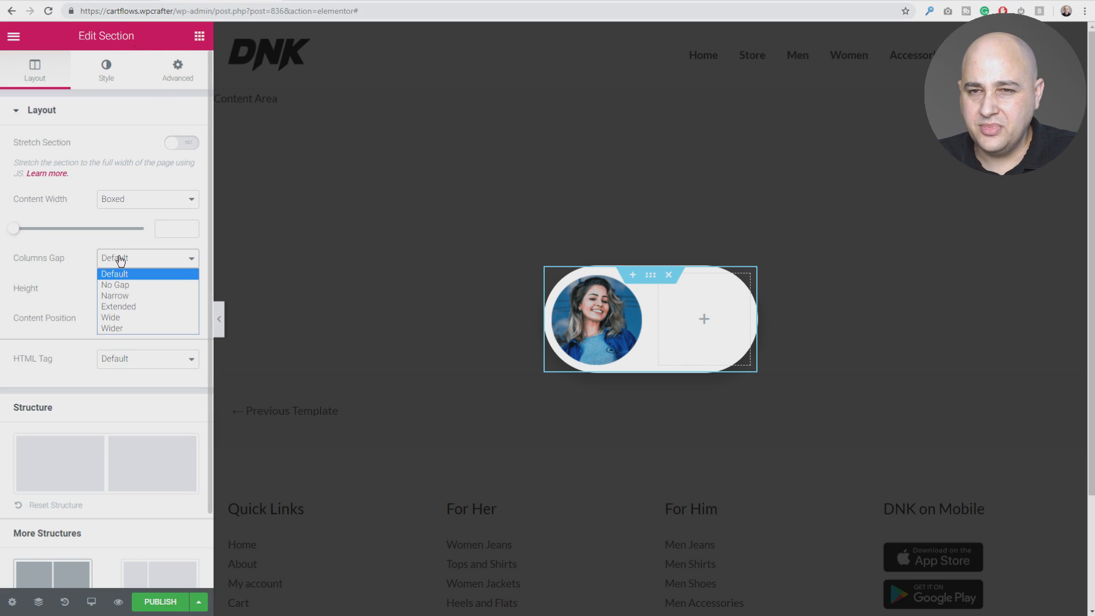
click(127, 284)
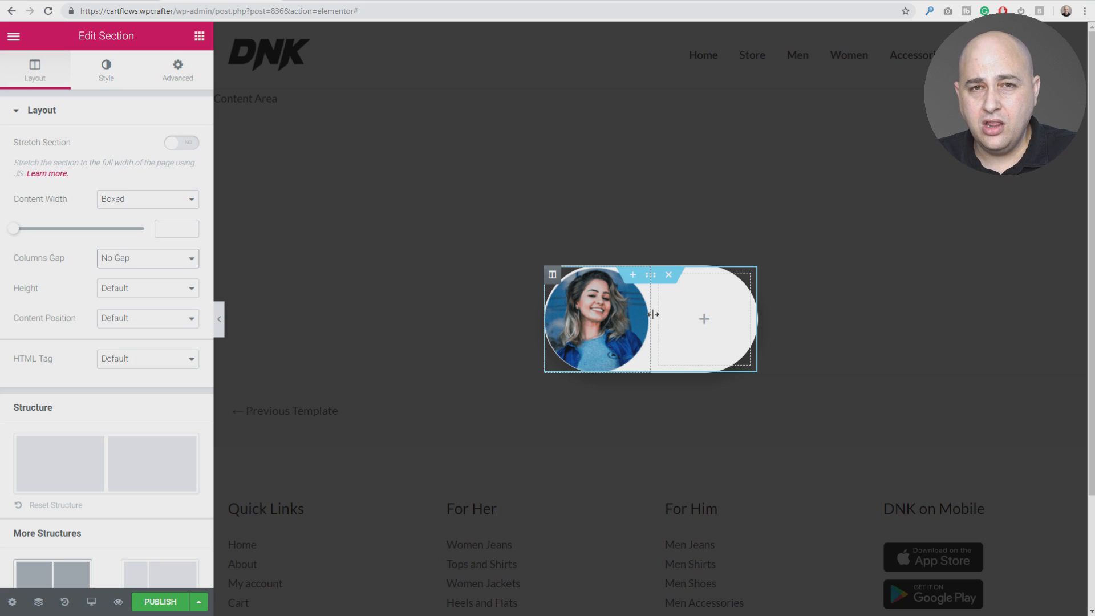
- Narrow the portrait column so the second column takes about 70% of the section's width, and preview the popup
drag(654, 315, 610, 315)
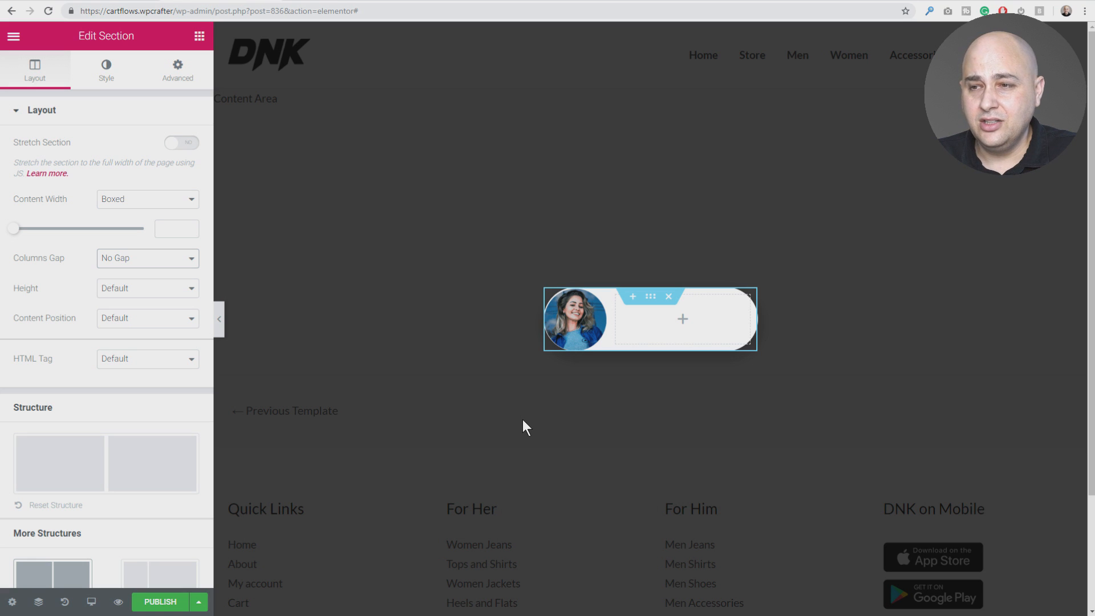
click(222, 320)
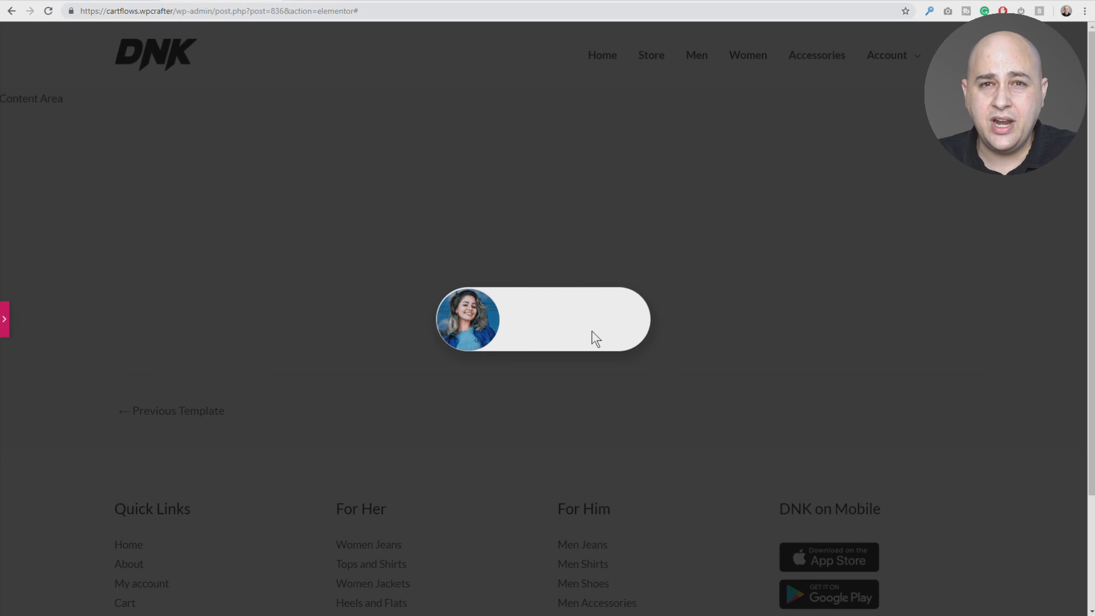
click(3, 321)
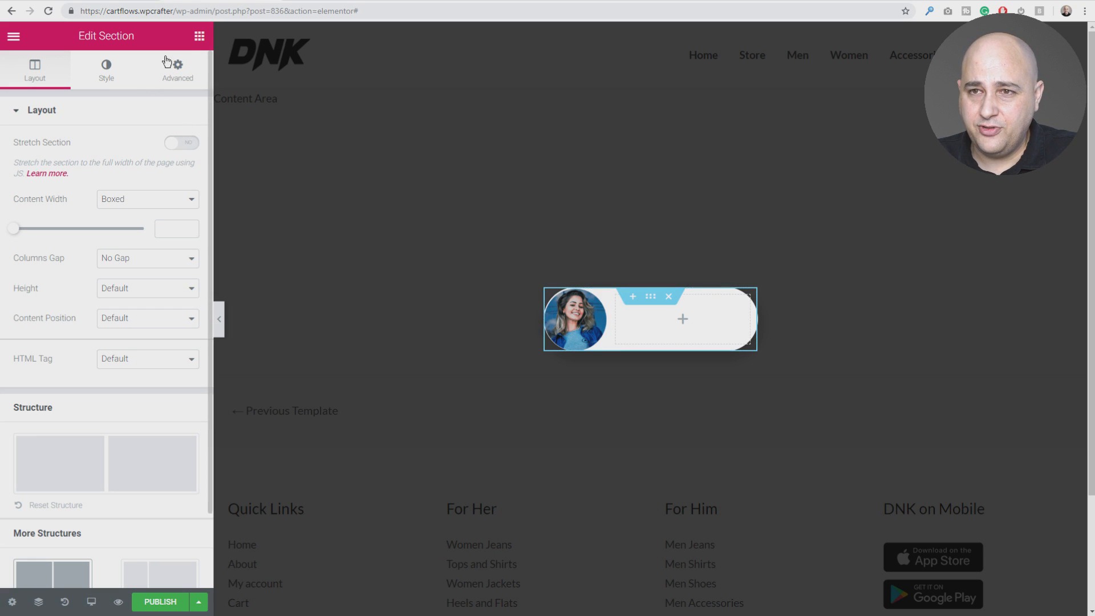
- Add a Text Editor widget to the second column reading "Such An Amazing Product" and "Thank you for making this product, it has changed my life!"
click(199, 36)
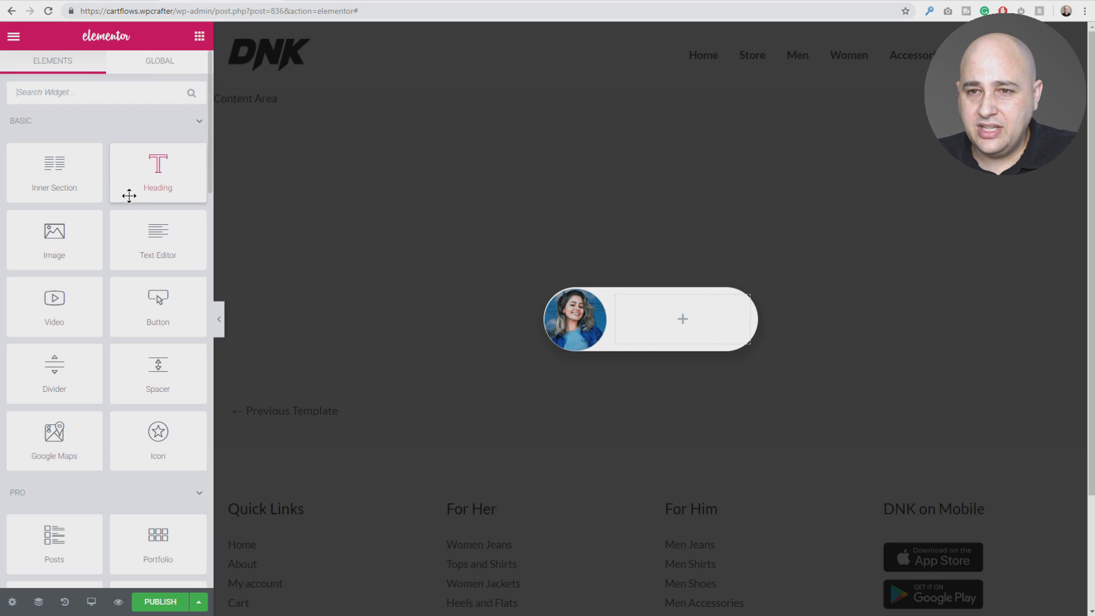
drag(145, 247, 653, 320)
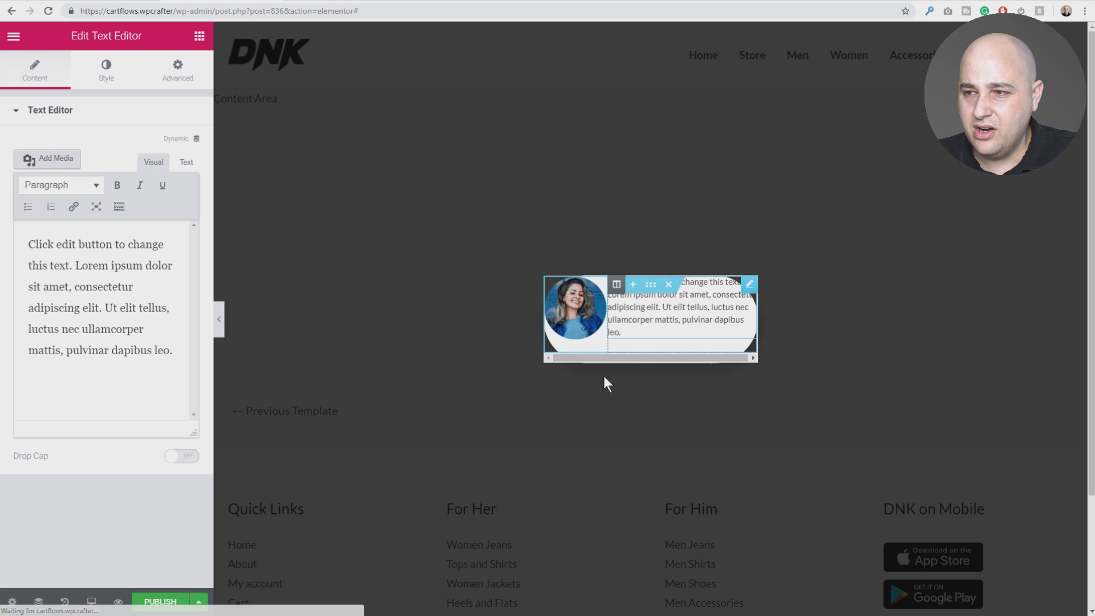
click(112, 284)
drag(173, 349, 12, 219)
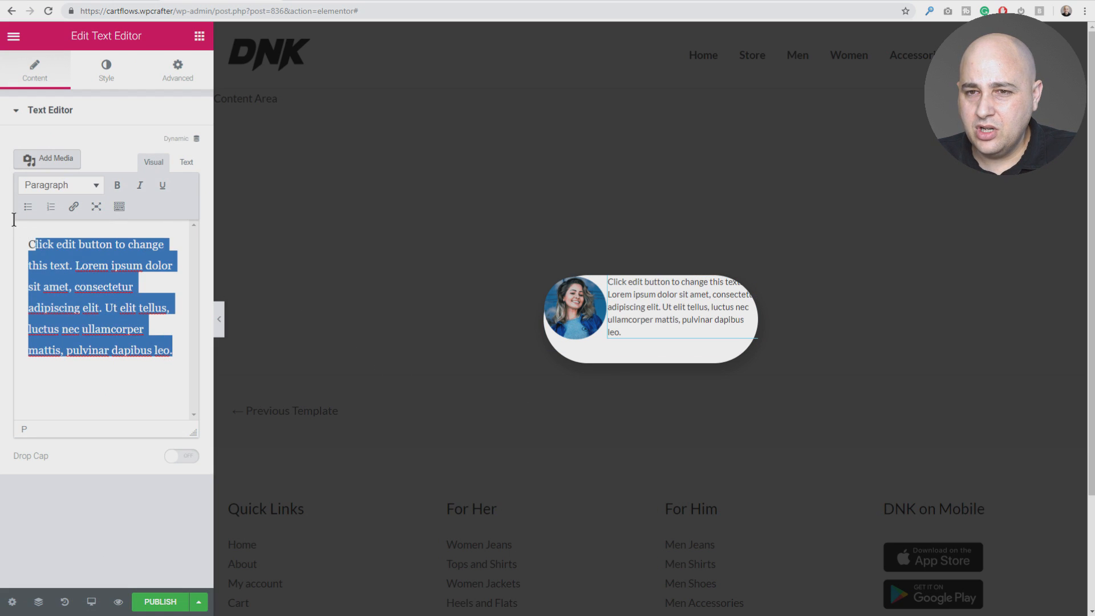
key(BackSpace)
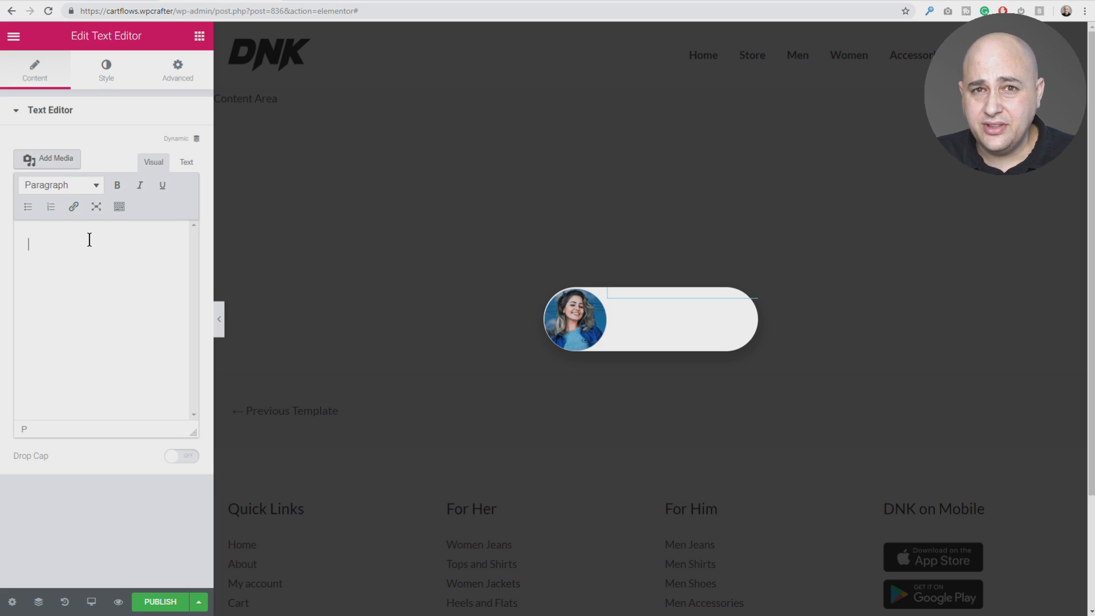
text(Such An Amazing Product Thank you for making this product, it has changed my life!)
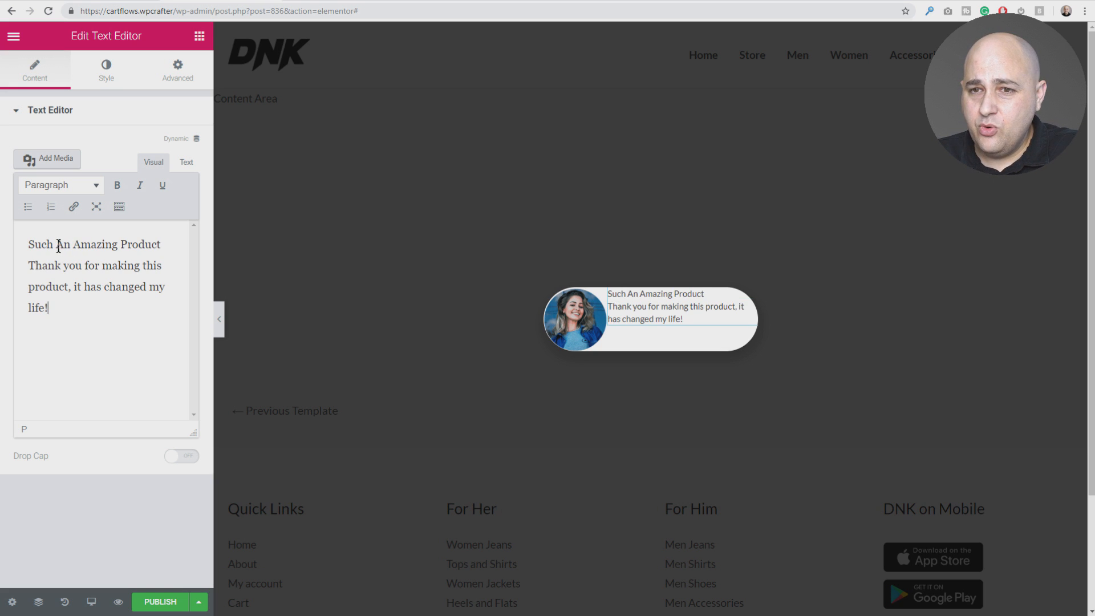
- Make the testimonial's first line, "Such An Amazing Product", bold
drag(177, 245, 25, 243)
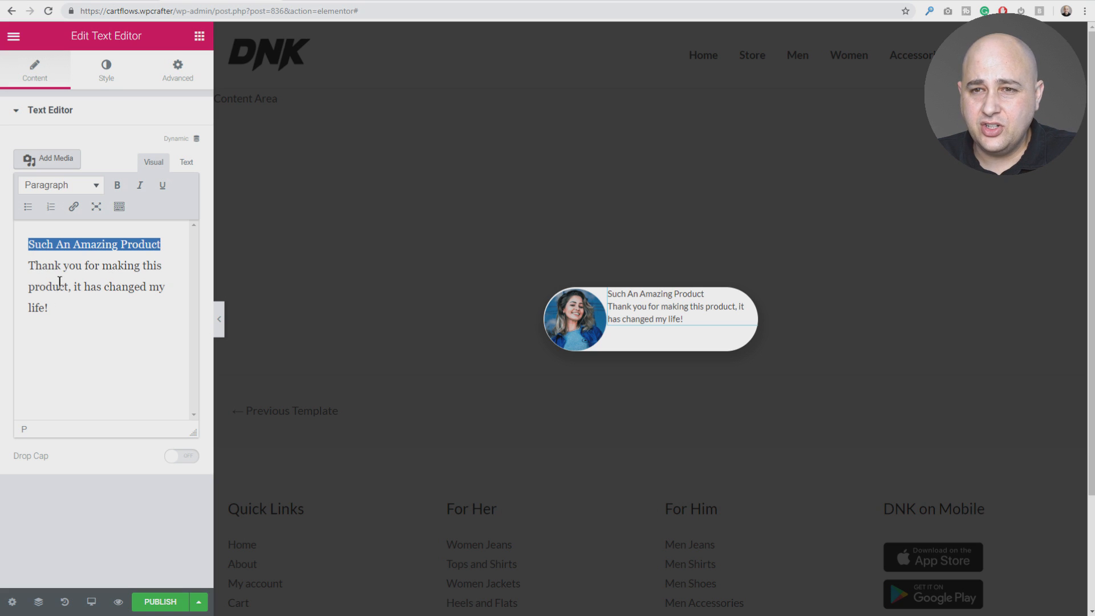
click(58, 242)
drag(164, 245, 9, 237)
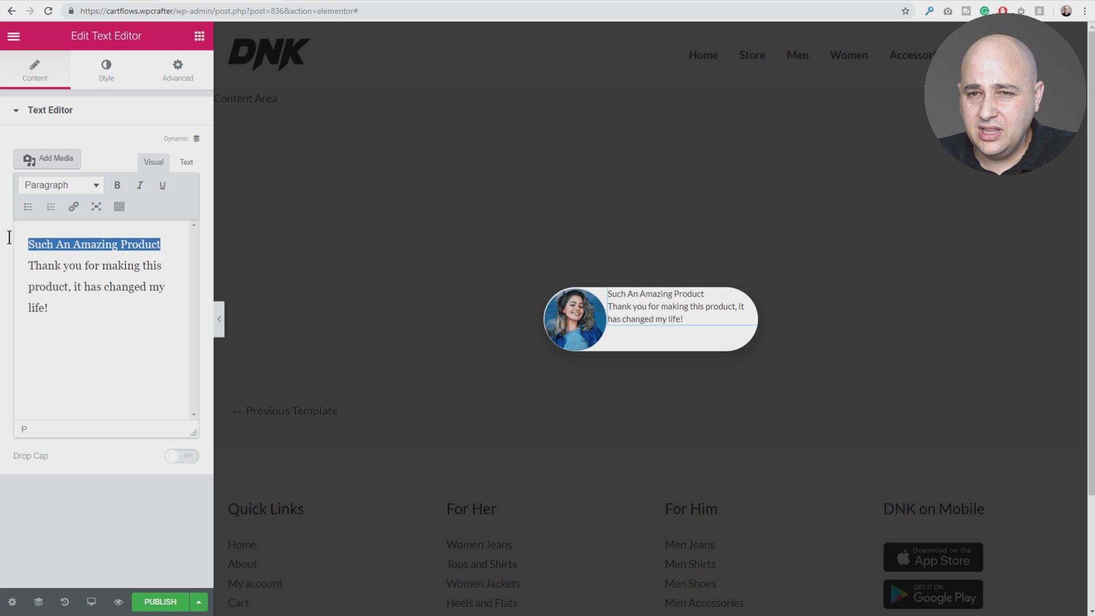
click(117, 184)
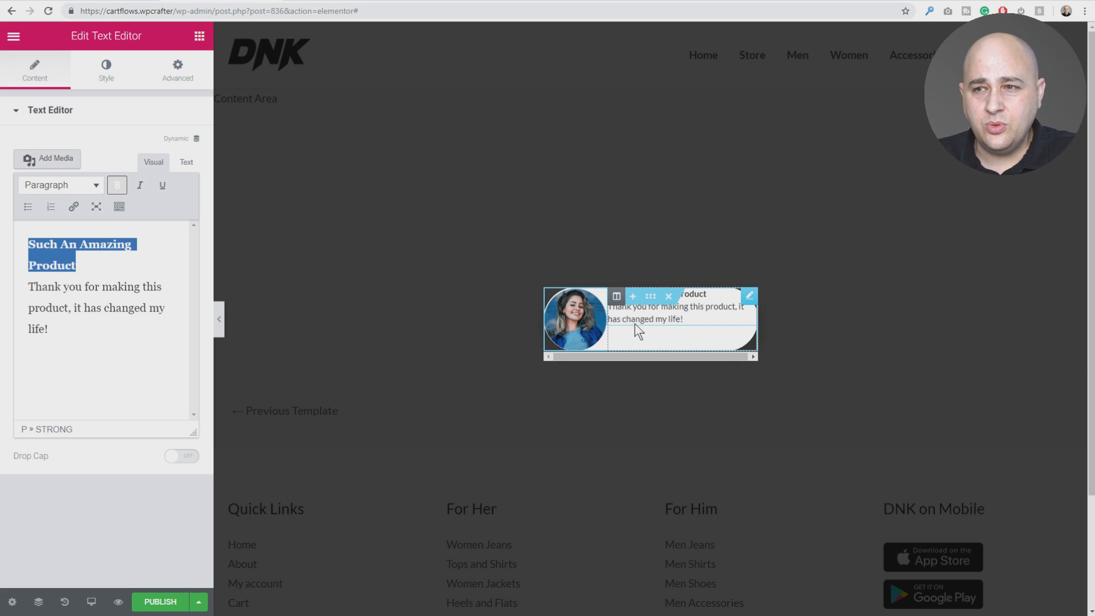
- Set the content position of the text column to Middle and preview the popup
click(617, 299)
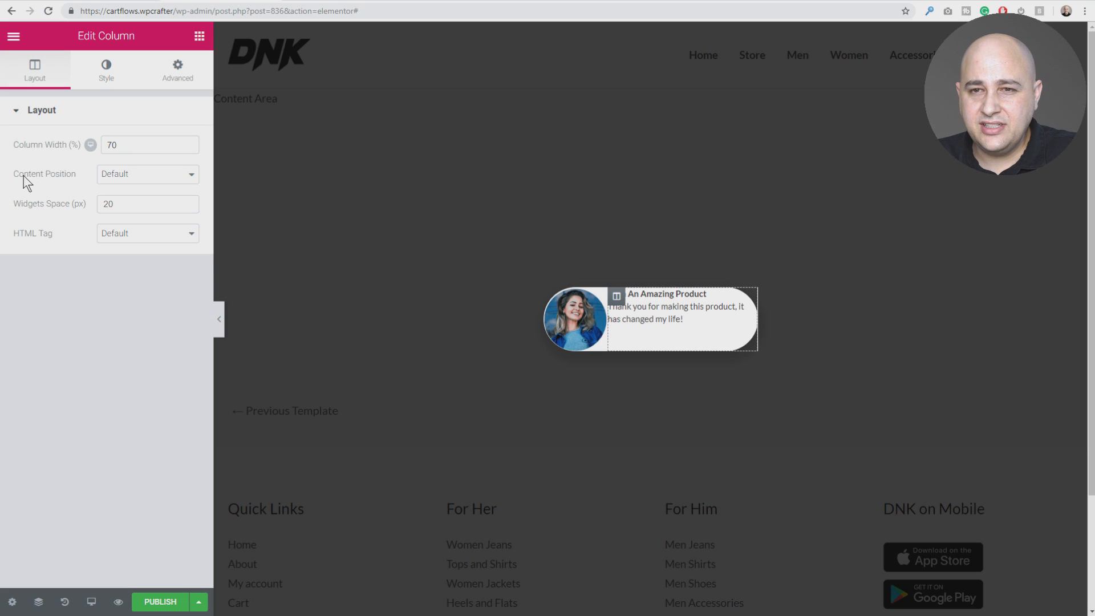
click(137, 177)
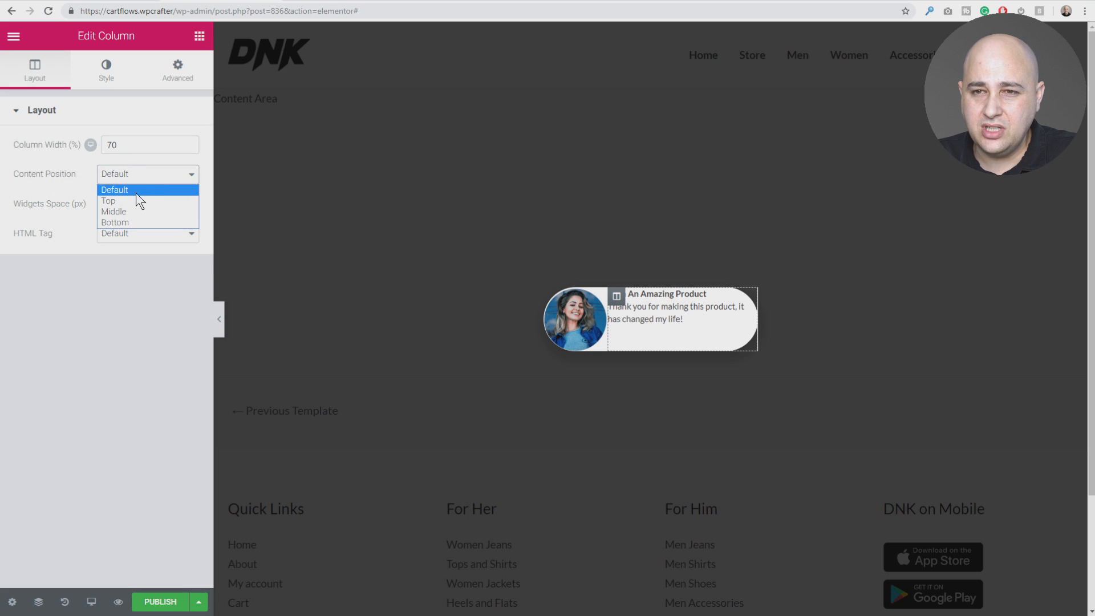
click(132, 210)
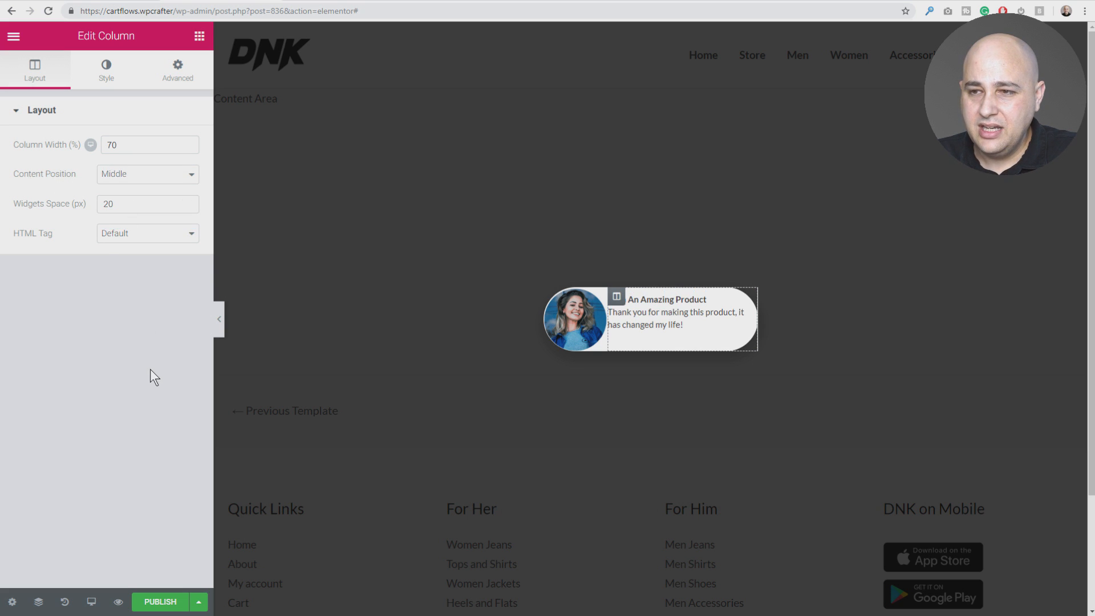
click(219, 320)
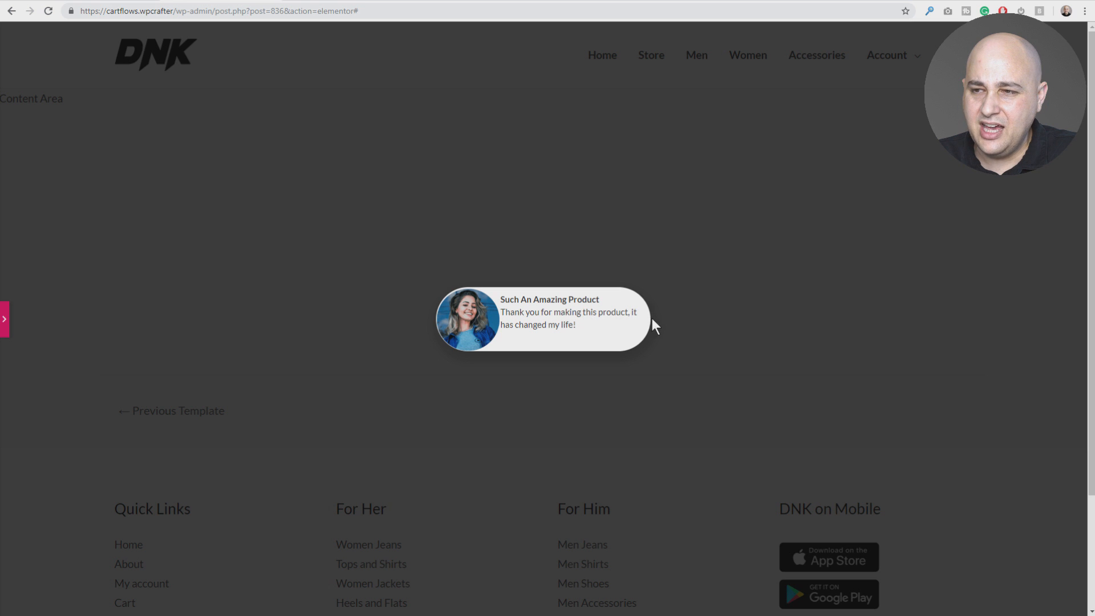
click(6, 320)
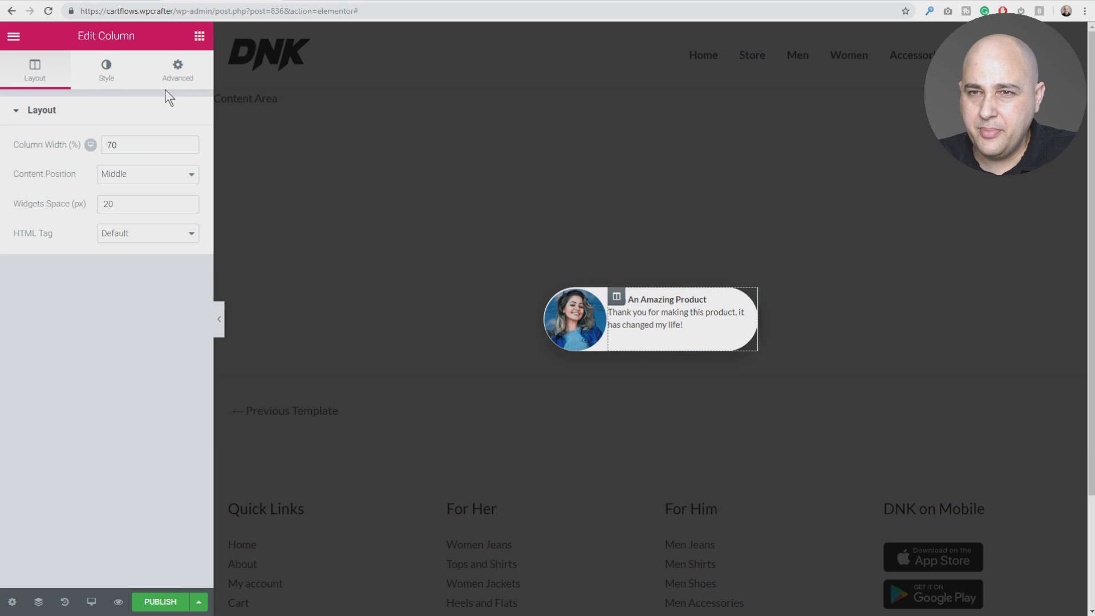
- Unlink the text column's padding values, set right and left padding to 5 px, and preview the popup
click(177, 71)
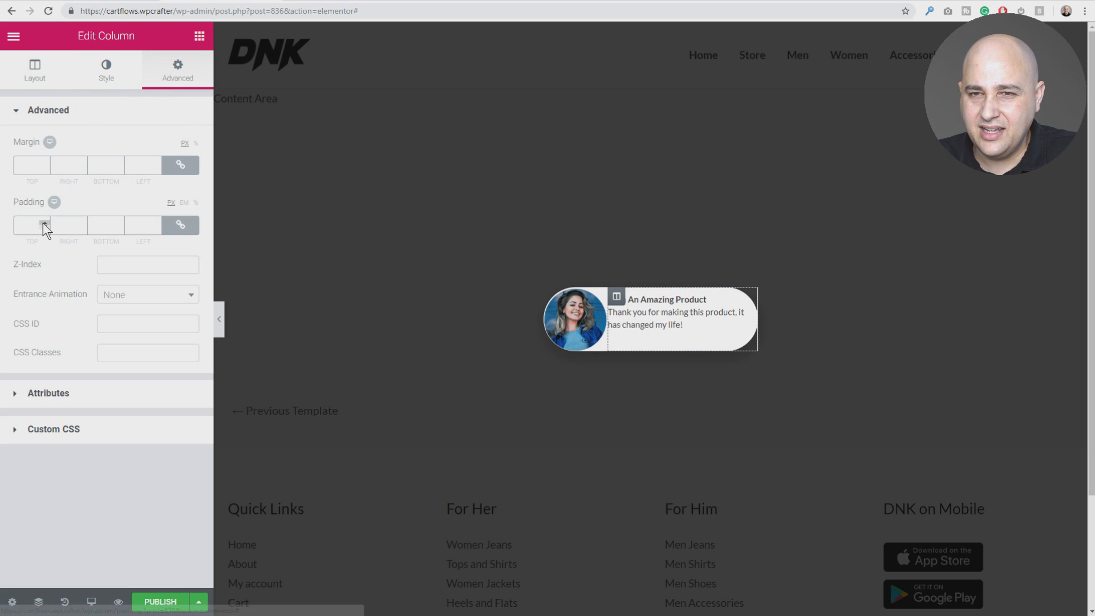
click(180, 224)
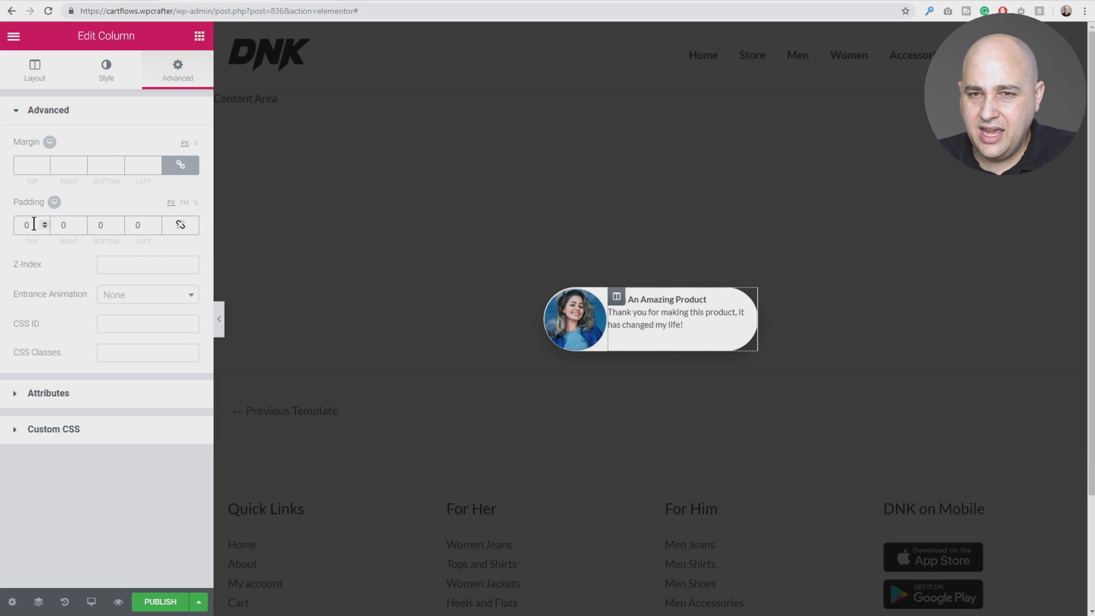
double_click(60, 225)
text(5)
double_click(135, 225)
text(5)
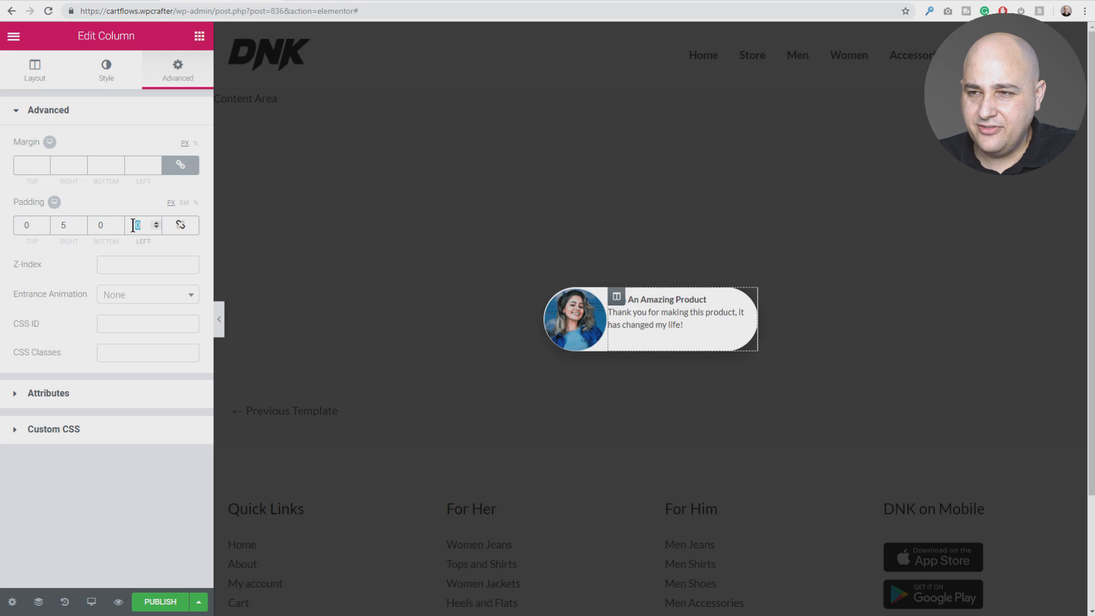
click(220, 319)
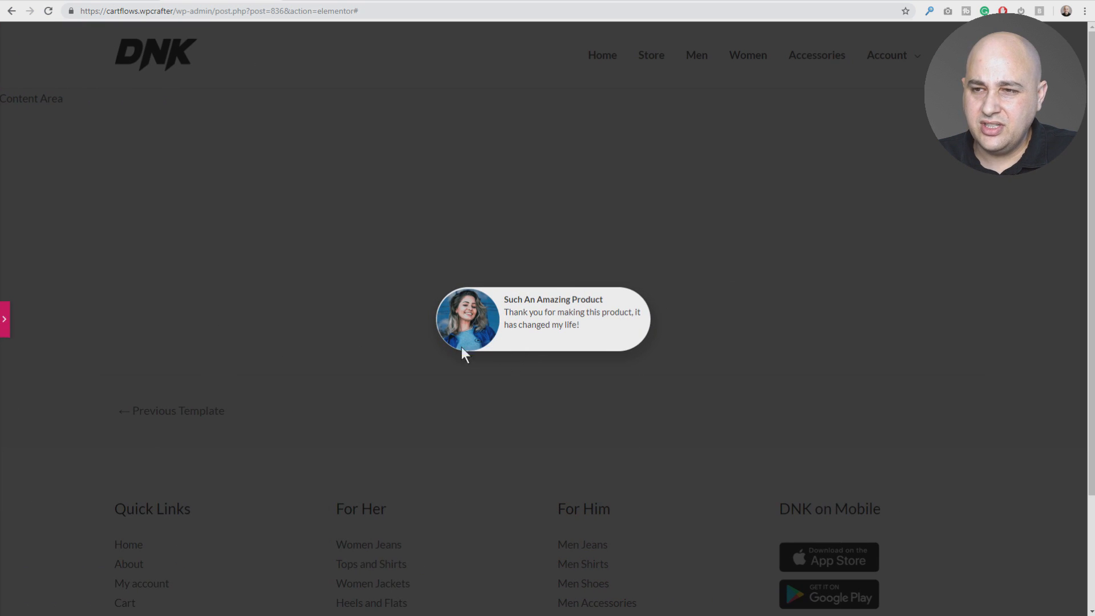
click(5, 319)
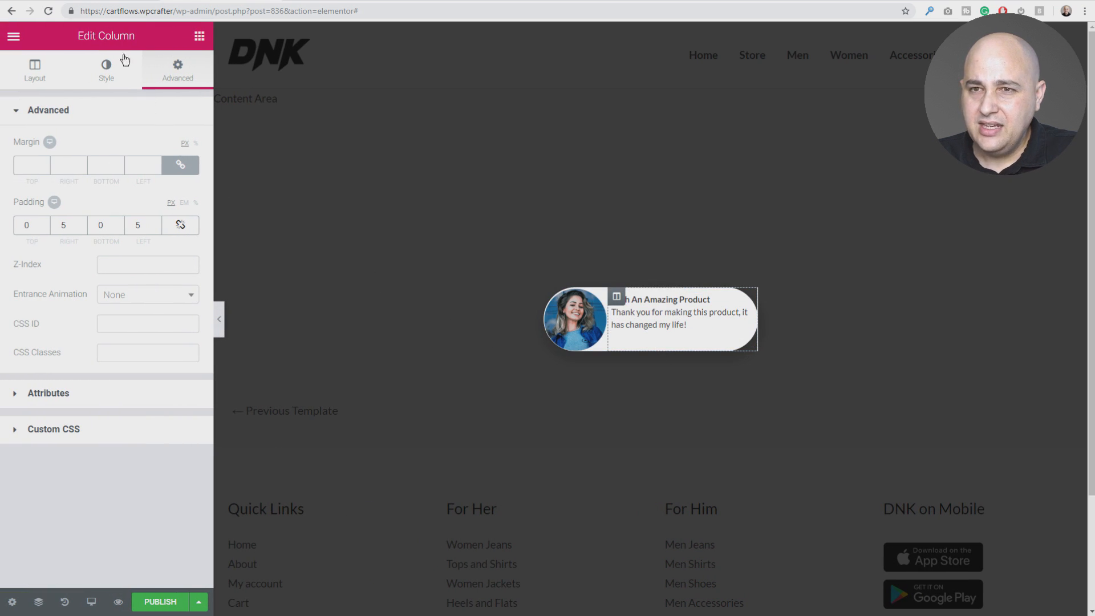
- Add a Star Rating widget below the testimonial text in the second column
click(198, 38)
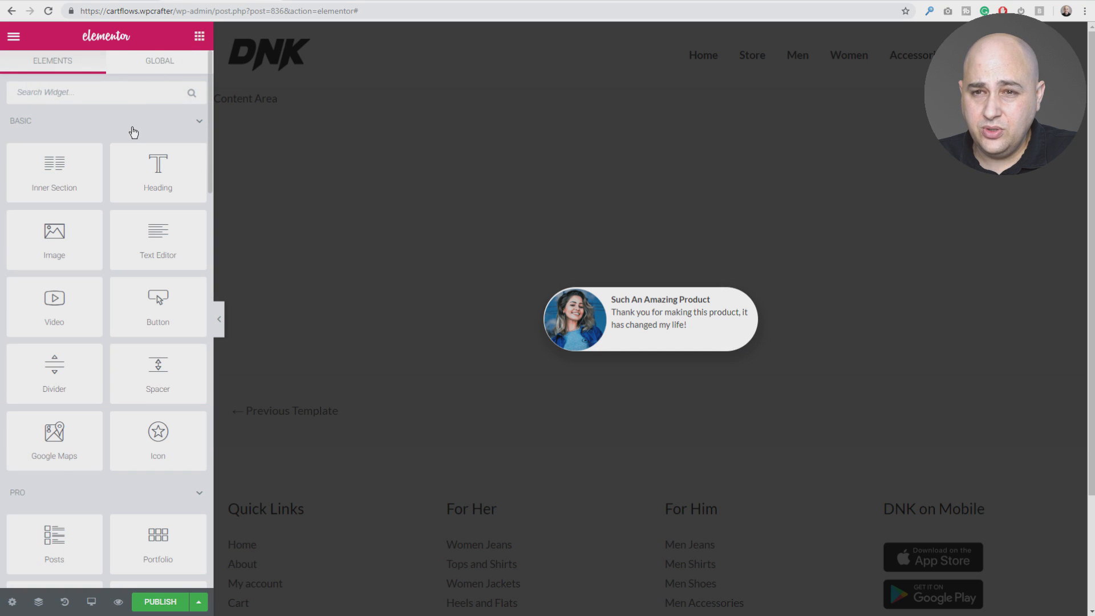
scroll(97, 203, down, 5)
scroll(97, 202, down, 5)
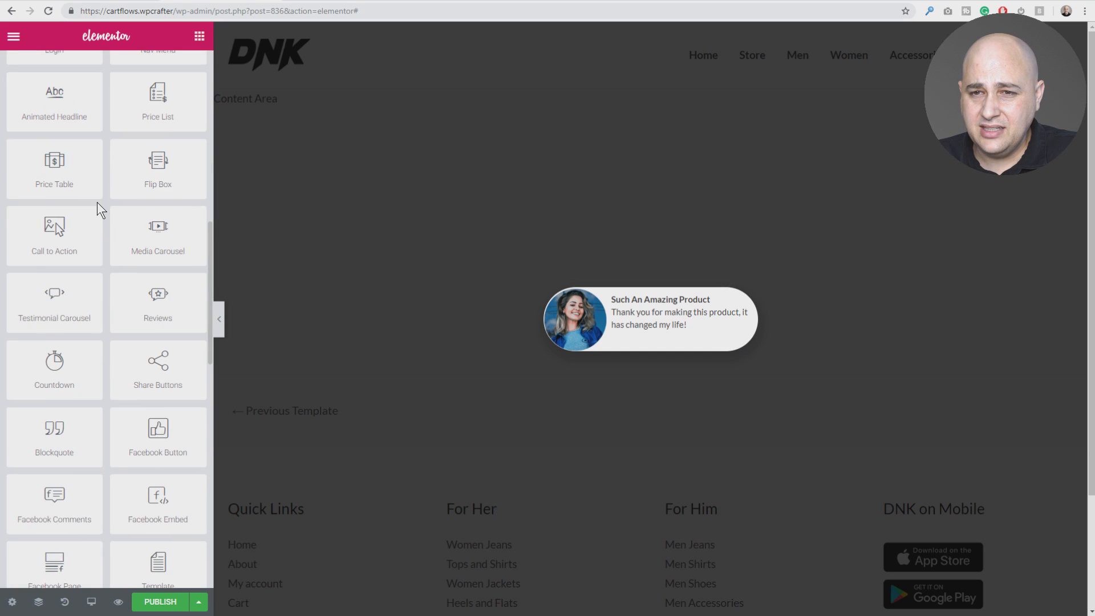
scroll(97, 203, down, 6)
scroll(96, 202, down, 3)
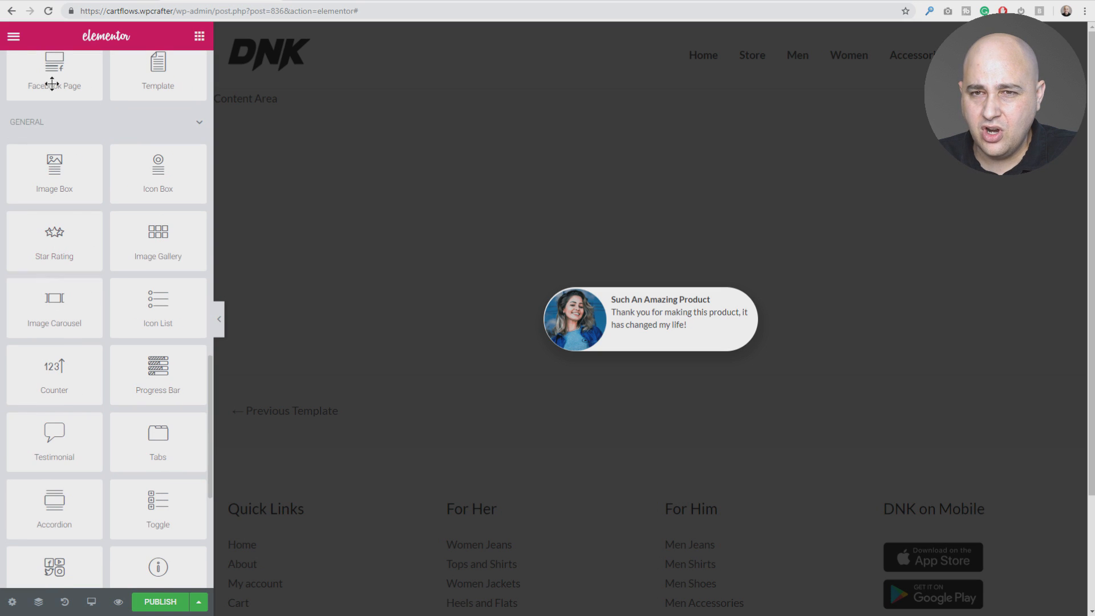
drag(47, 236, 648, 345)
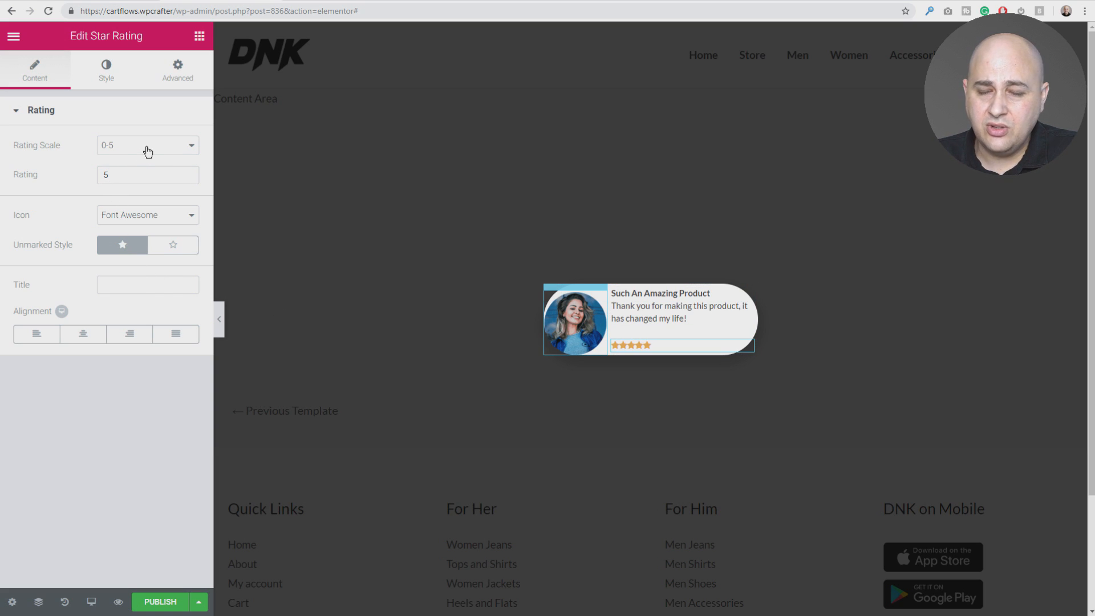
- Set the star rating's scale to 0-10 and its rating to 10
click(147, 150)
click(133, 171)
double_click(107, 176)
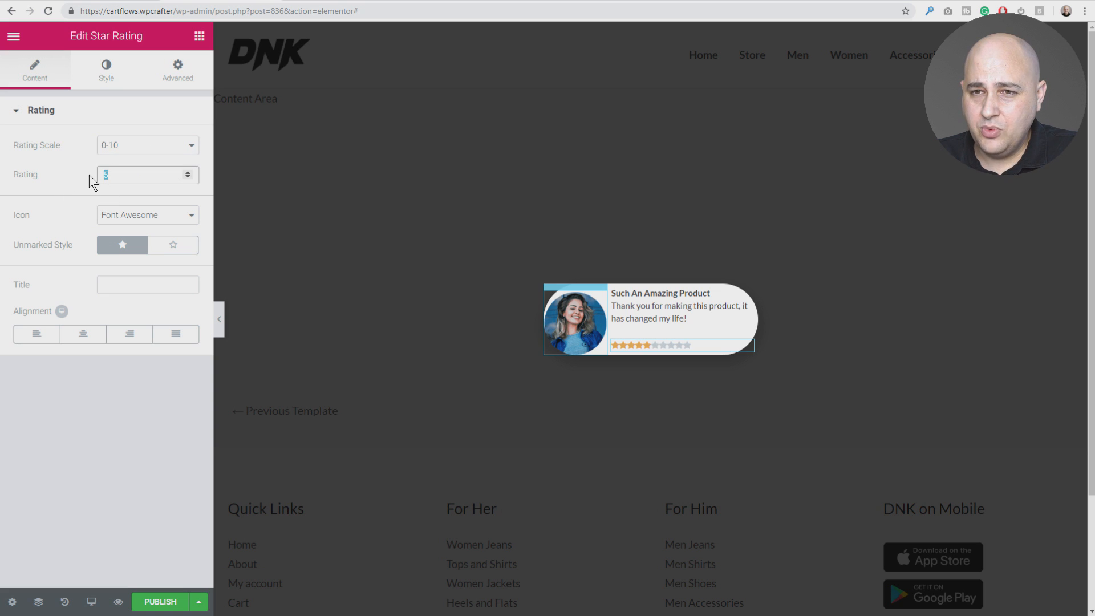
click(187, 172)
click(187, 173)
click(130, 171)
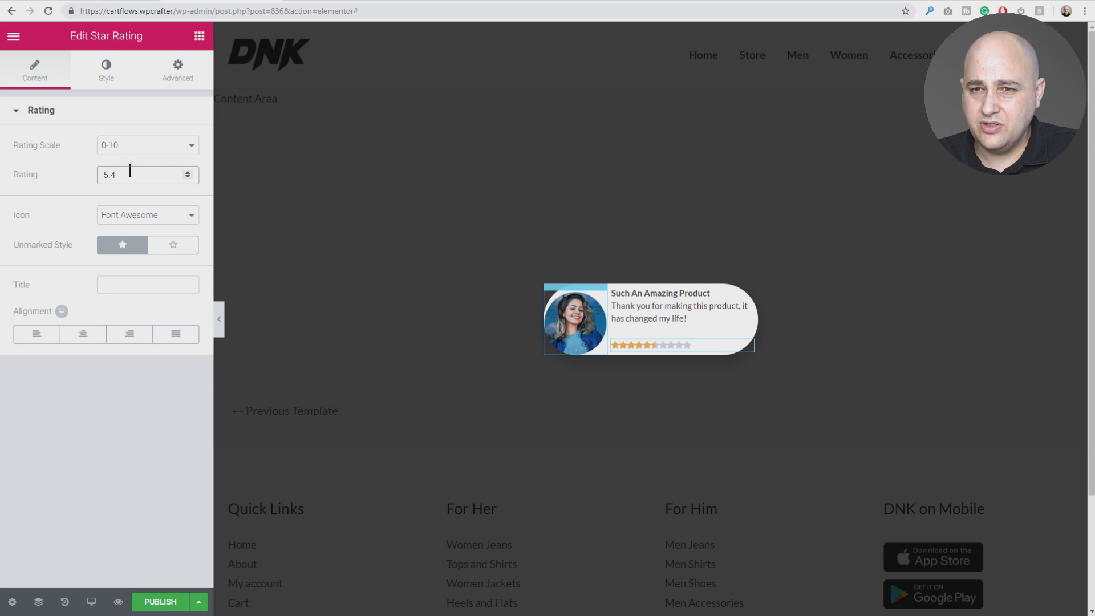
drag(129, 172, 88, 177)
text(10)
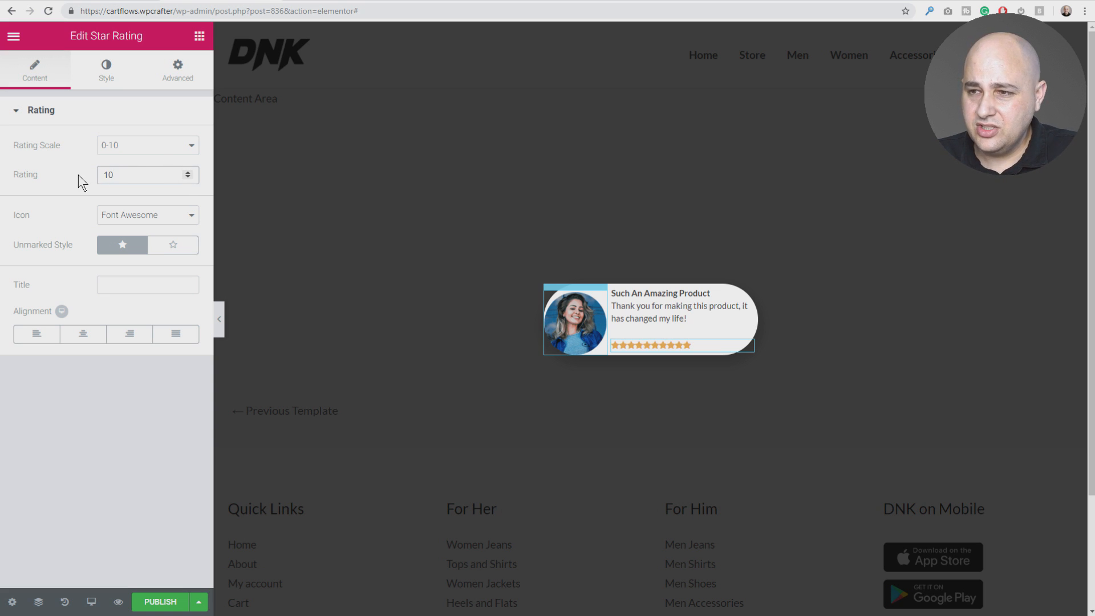
click(71, 168)
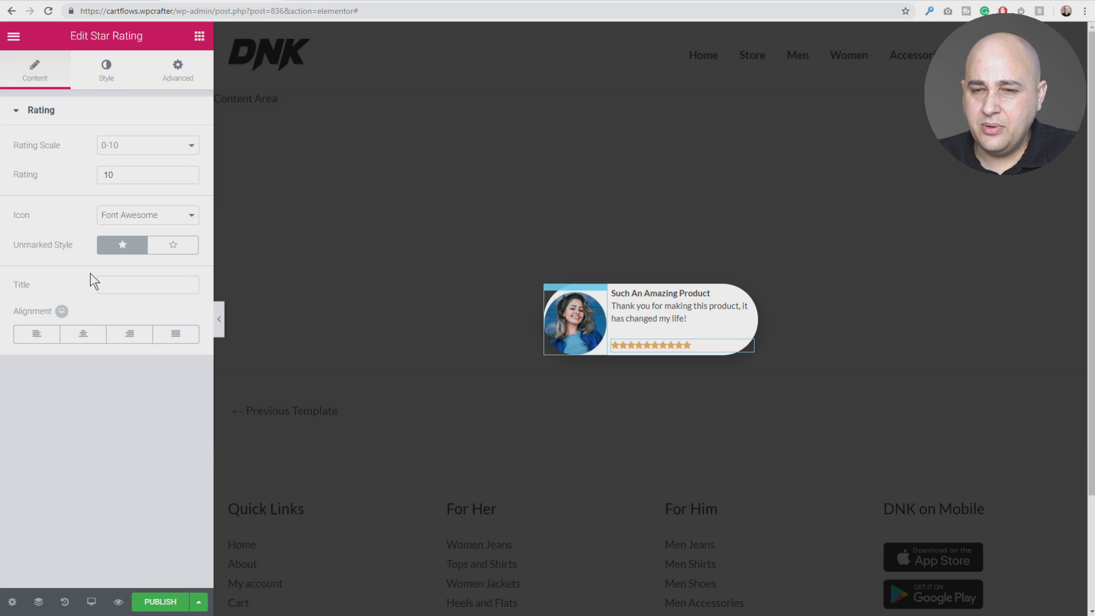
- Unlink the testimonial text widget's margin values, set its bottom margin to -20 px, and preview the popup
click(673, 318)
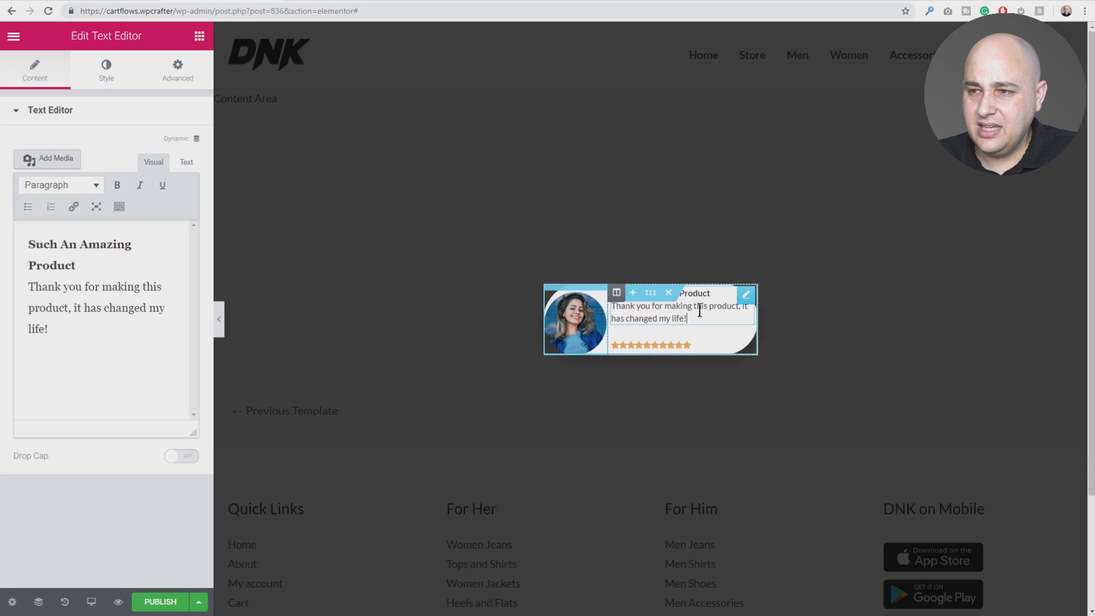
click(199, 36)
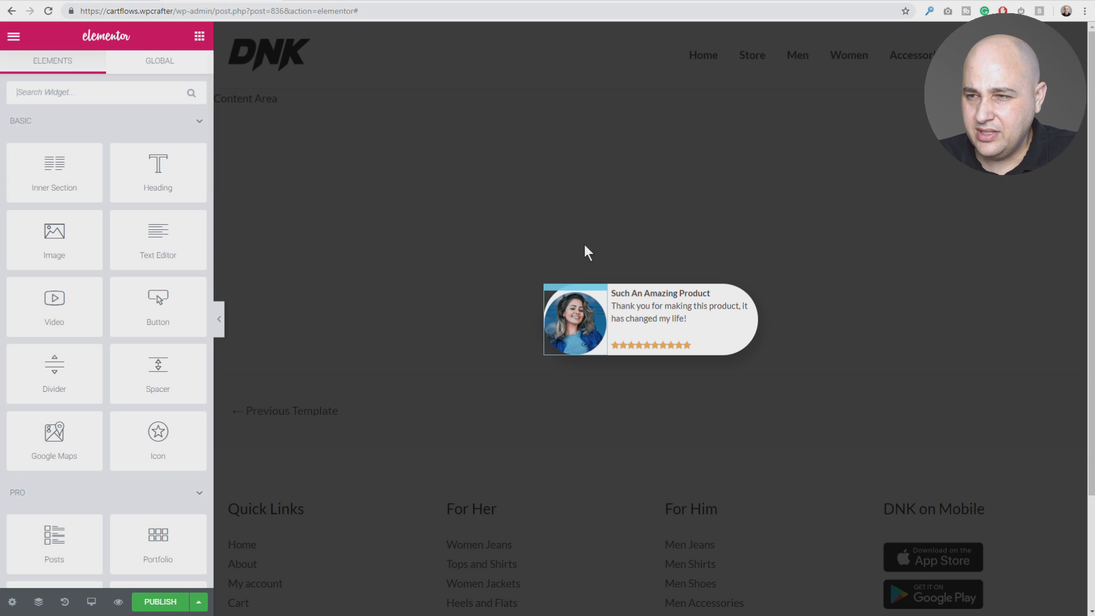
click(659, 318)
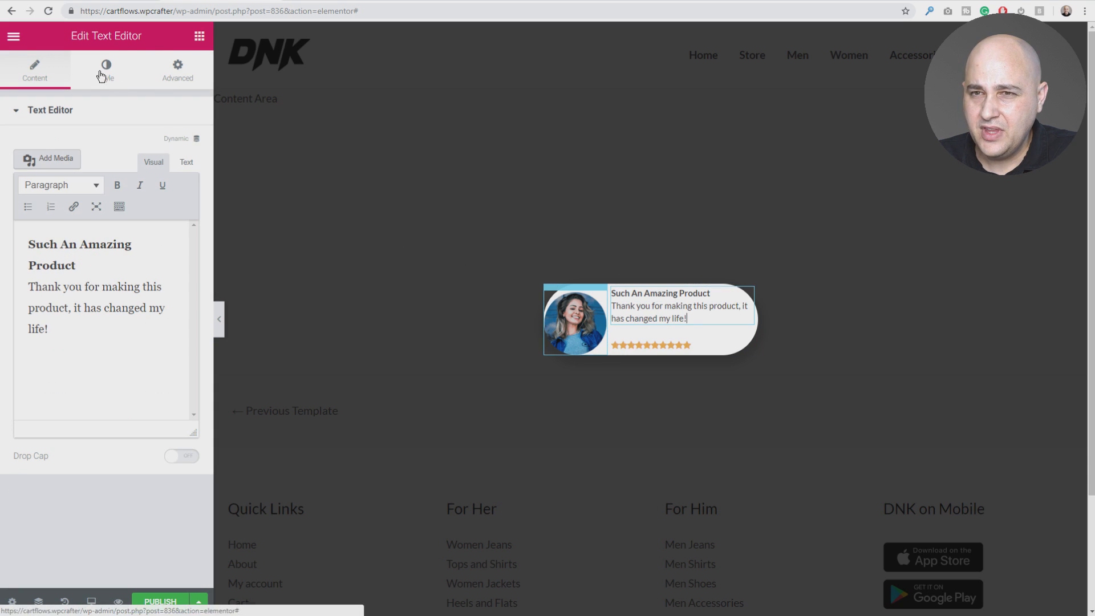
click(169, 76)
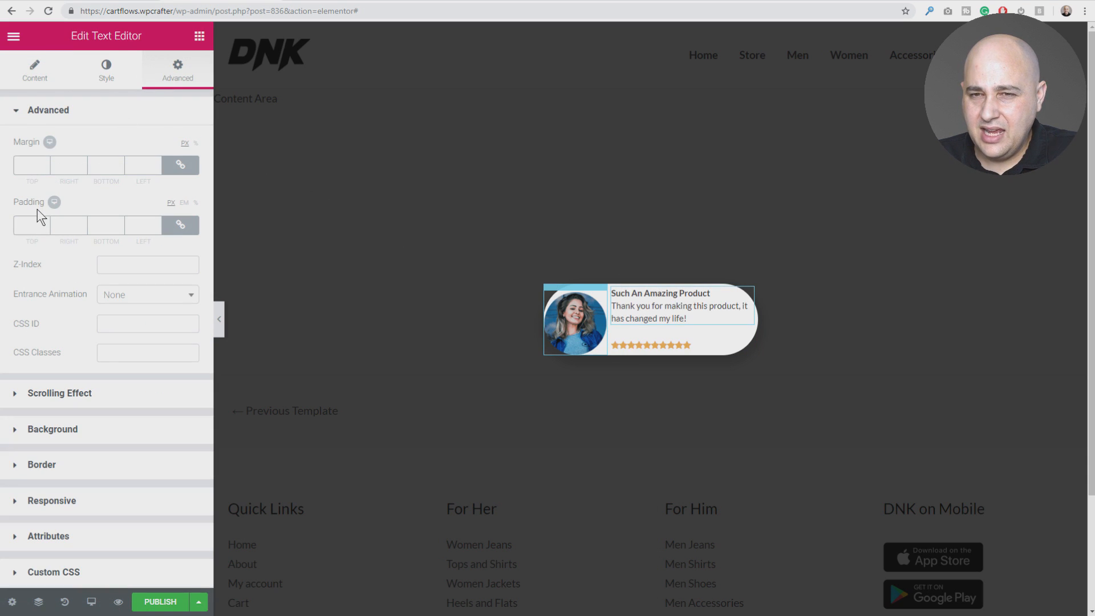
click(180, 166)
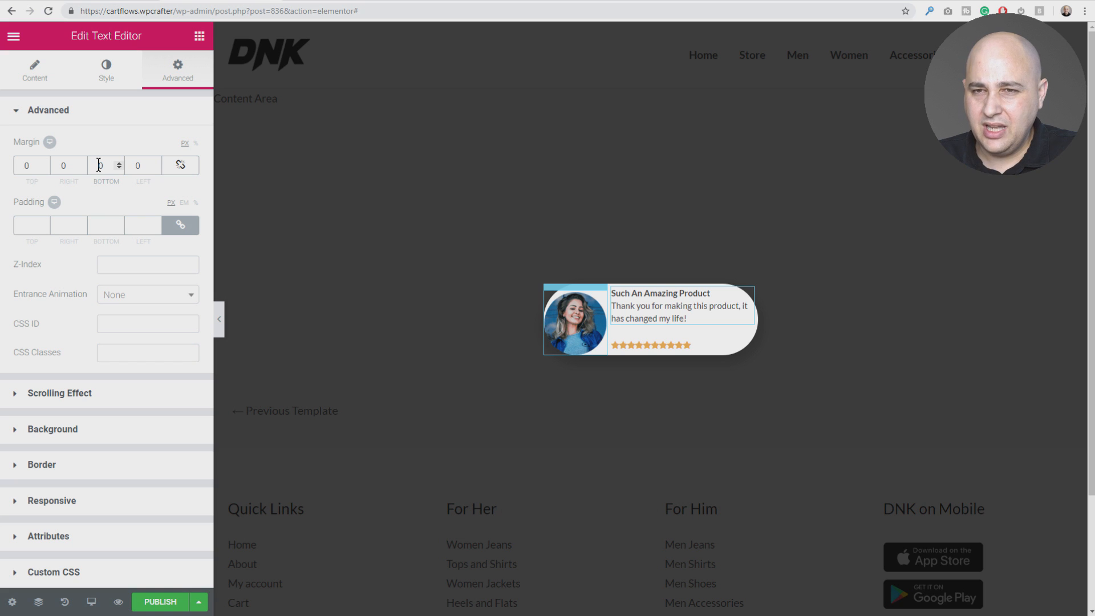
text(-2)
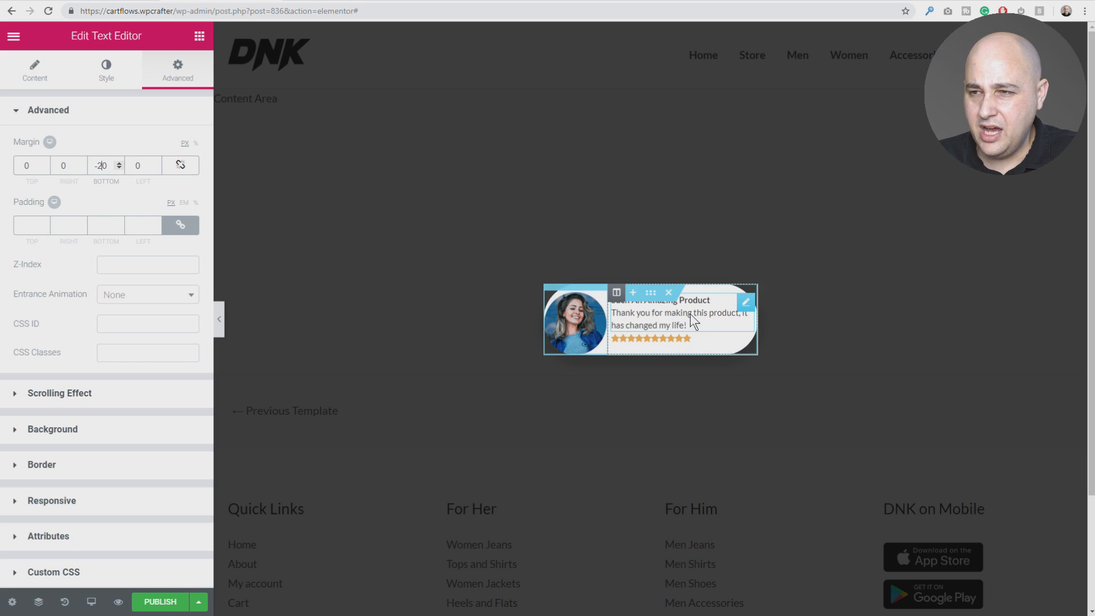
click(220, 321)
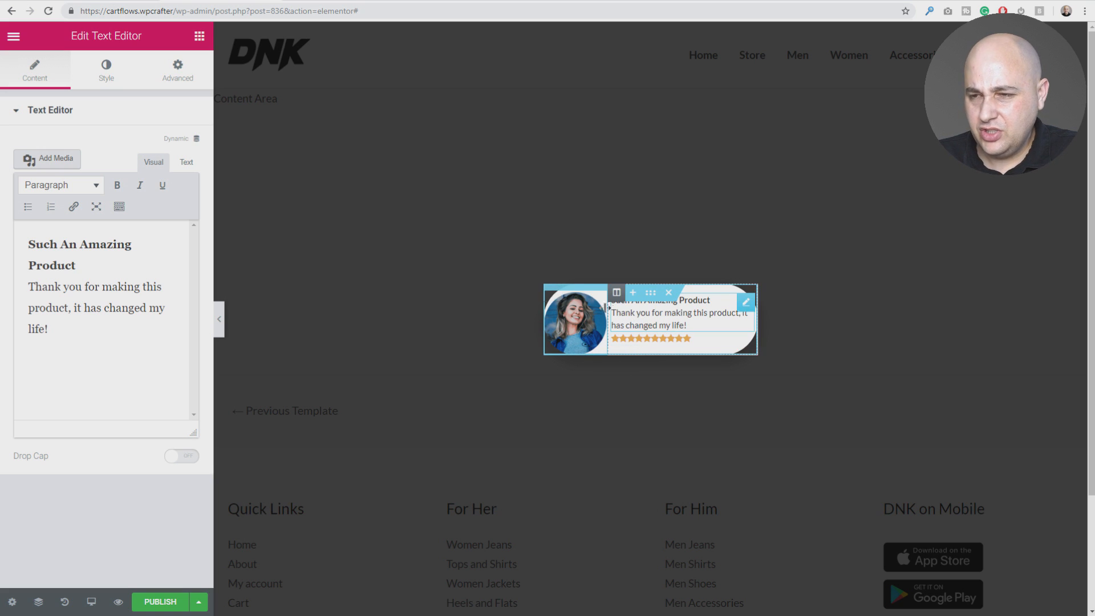
click(221, 321)
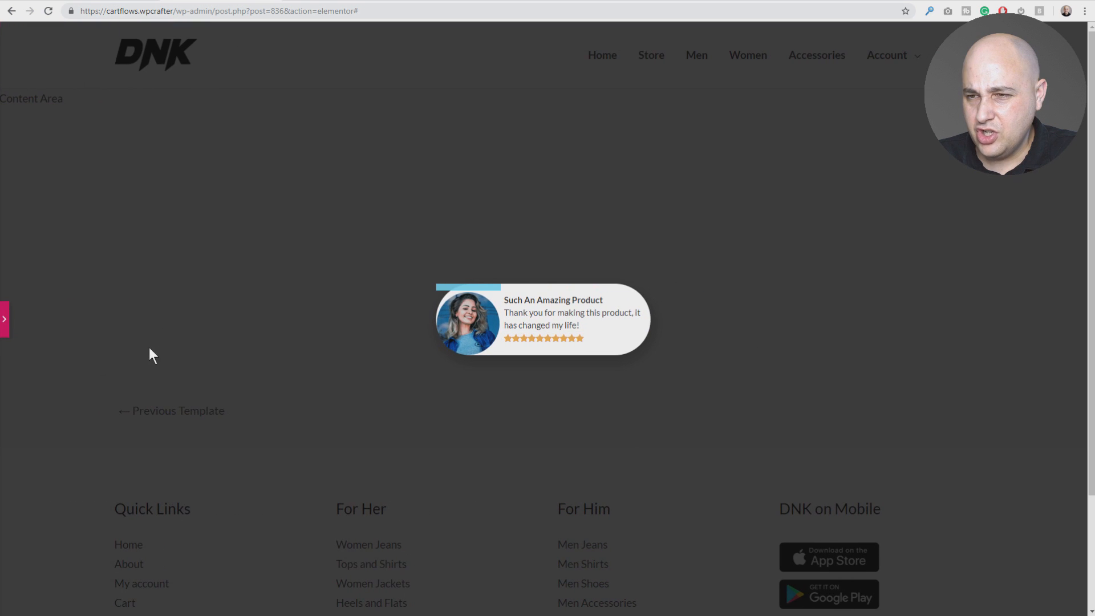
click(4, 331)
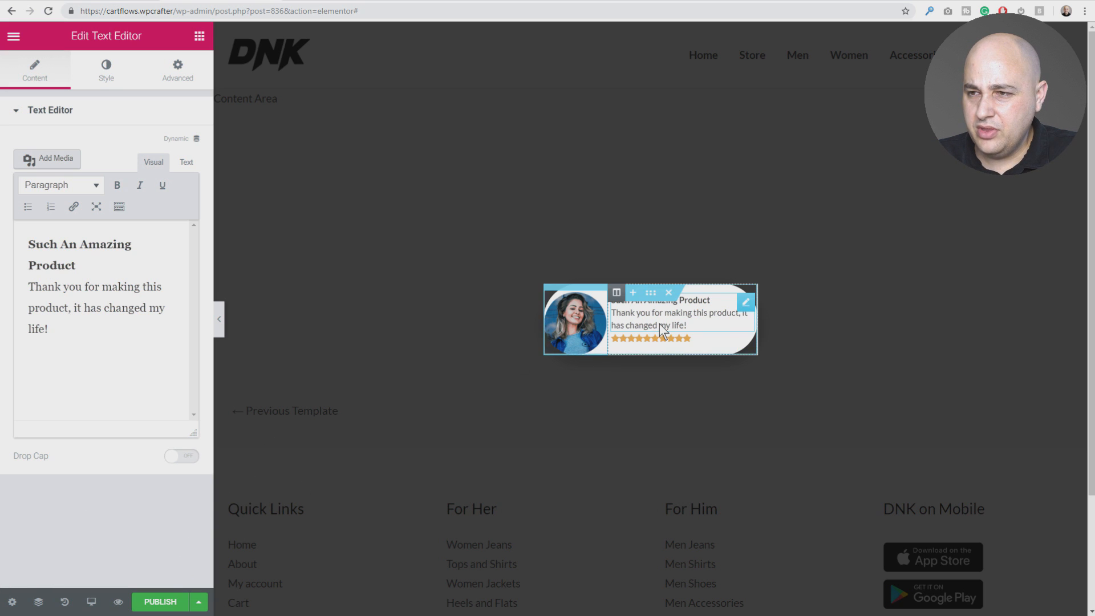
- In the popup's layout settings, set the horizontal position to Right and the vertical position to Bottom
click(11, 603)
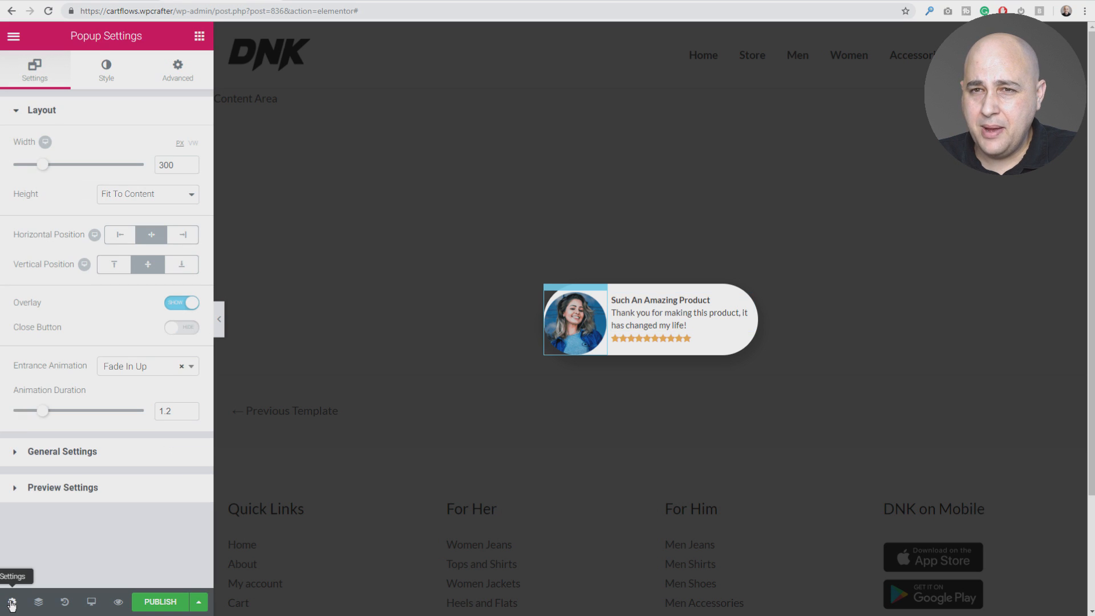
click(119, 238)
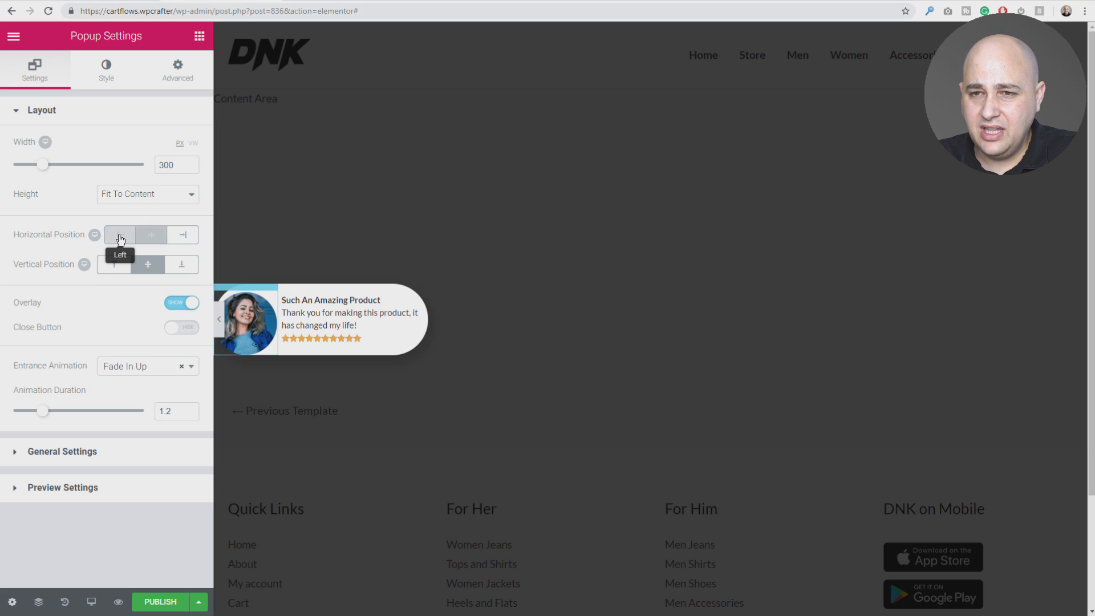
click(178, 239)
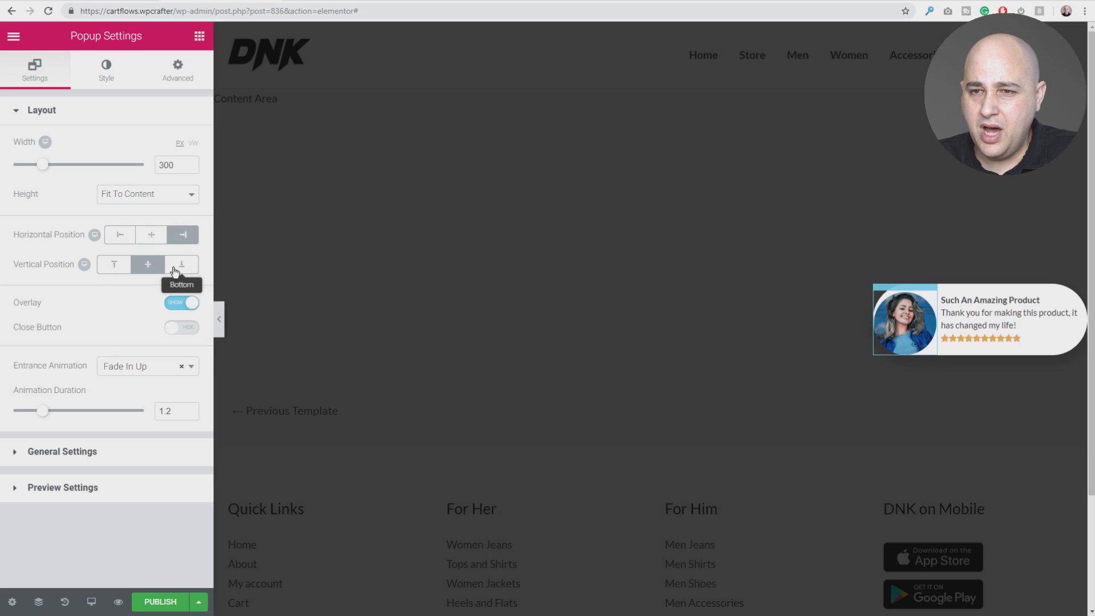
click(180, 266)
click(179, 266)
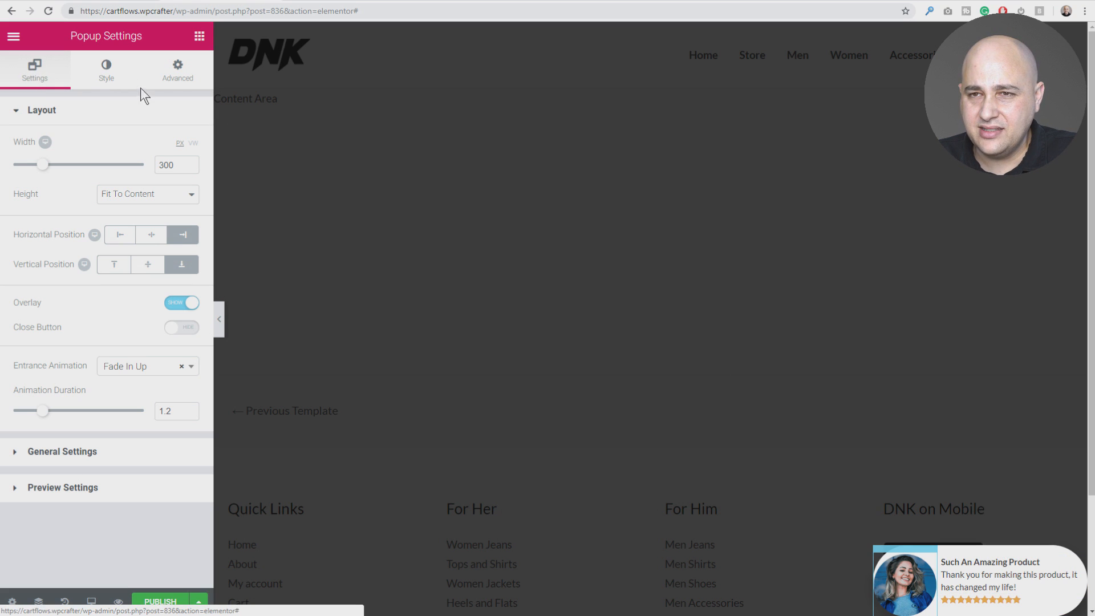
- Unlink the popup's margin values and set the left and top margins to -20 px
click(178, 69)
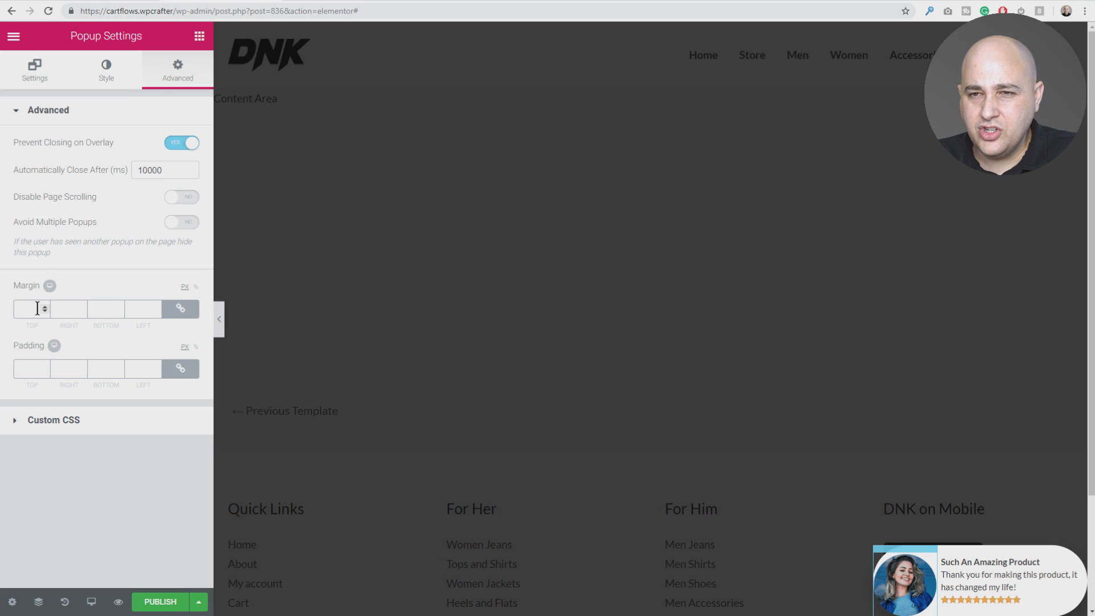
click(180, 309)
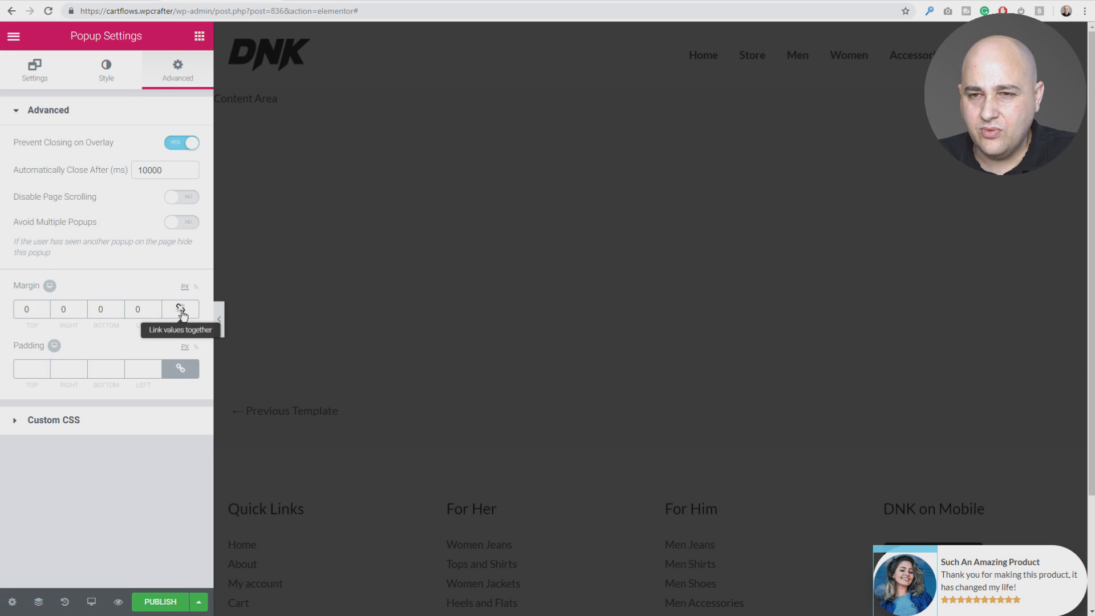
click(134, 312)
text(2)
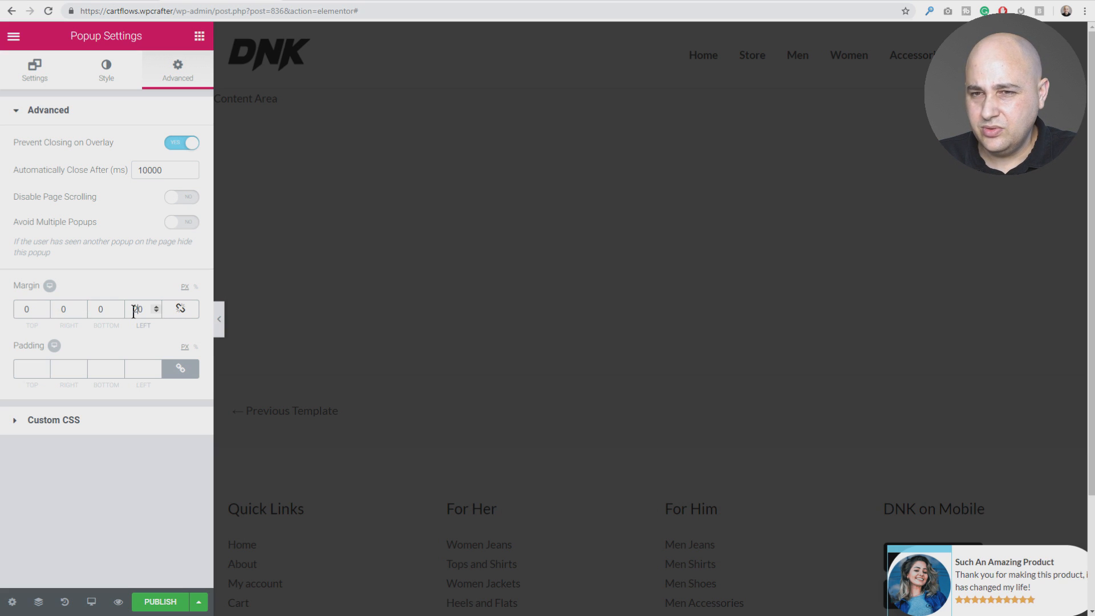
text(-)
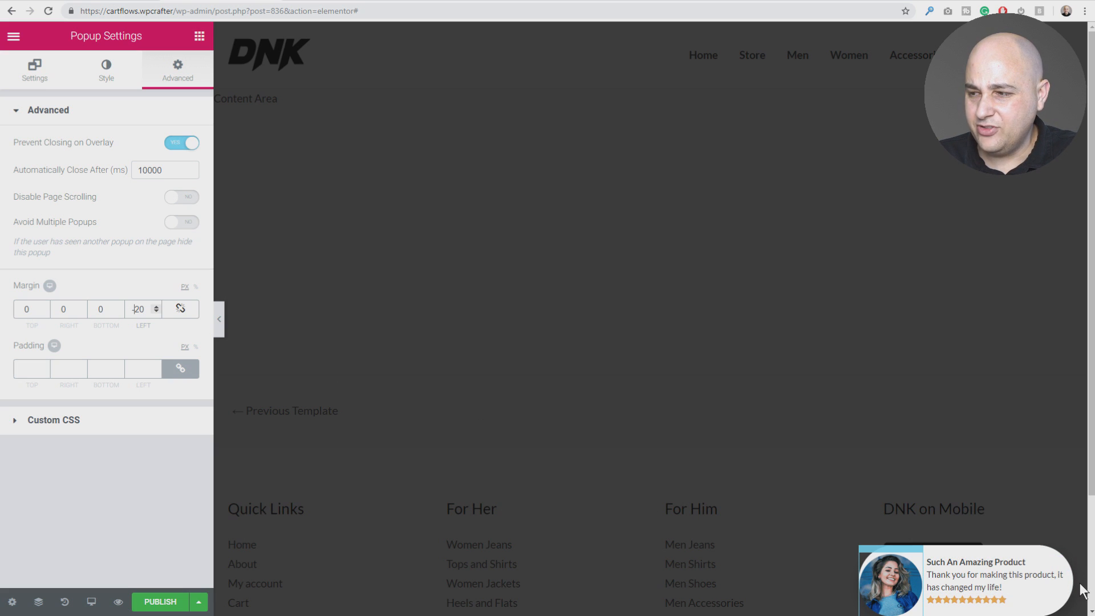
click(23, 311)
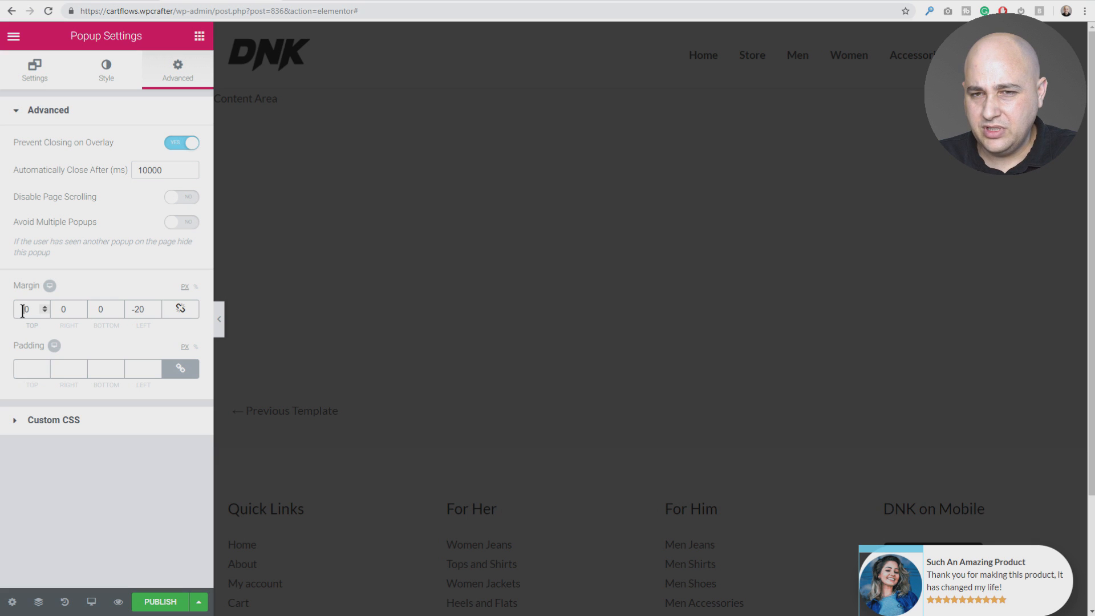
text(2)
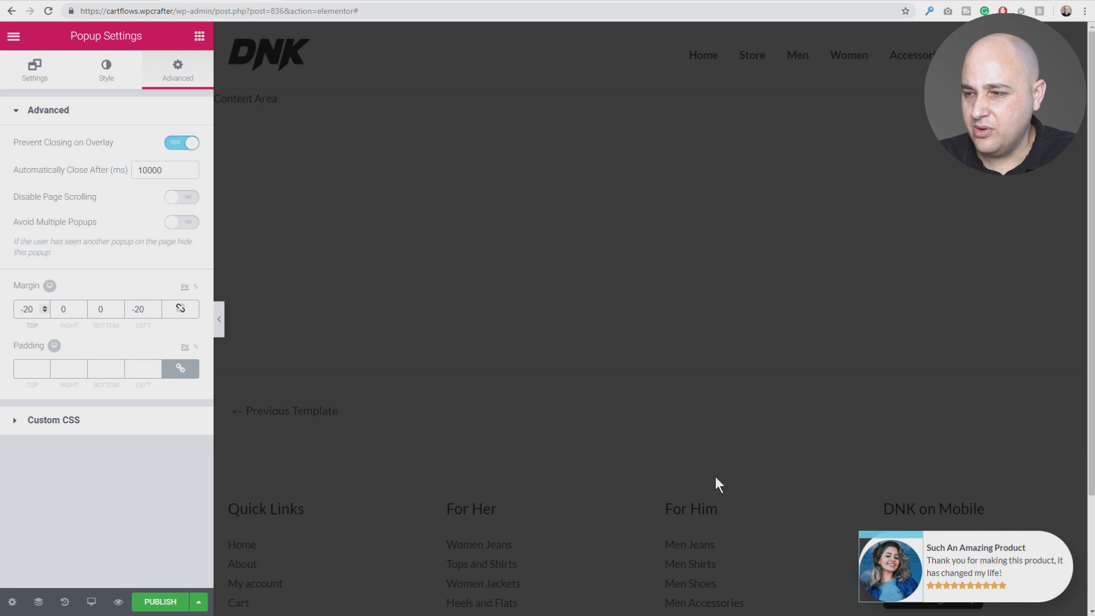
- Start publishing the popup, add an Include display condition for Entire Site, and check the landing page
click(162, 605)
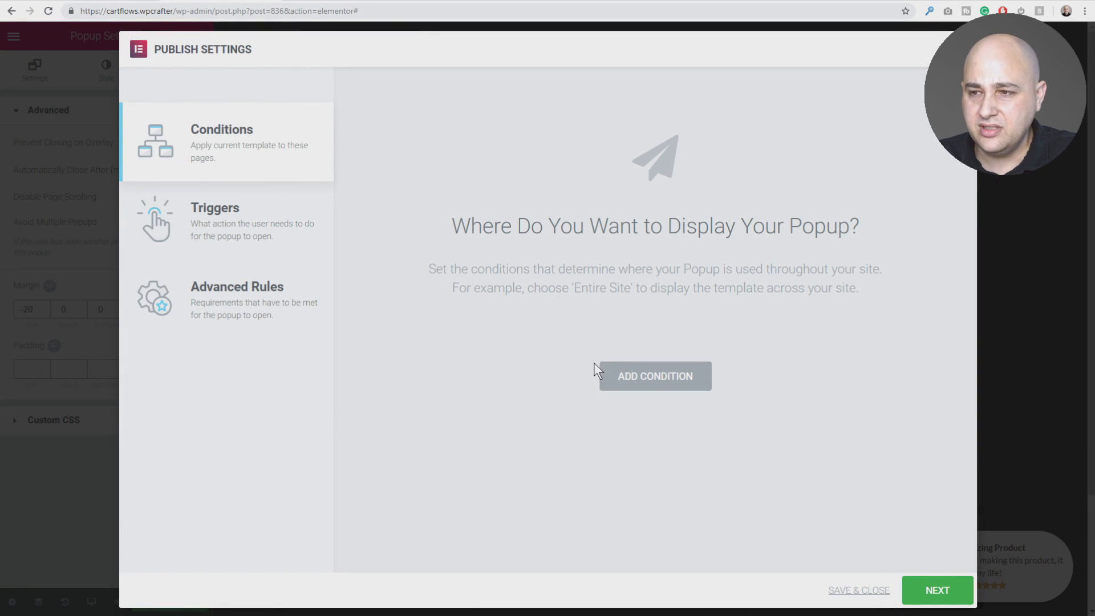
click(670, 387)
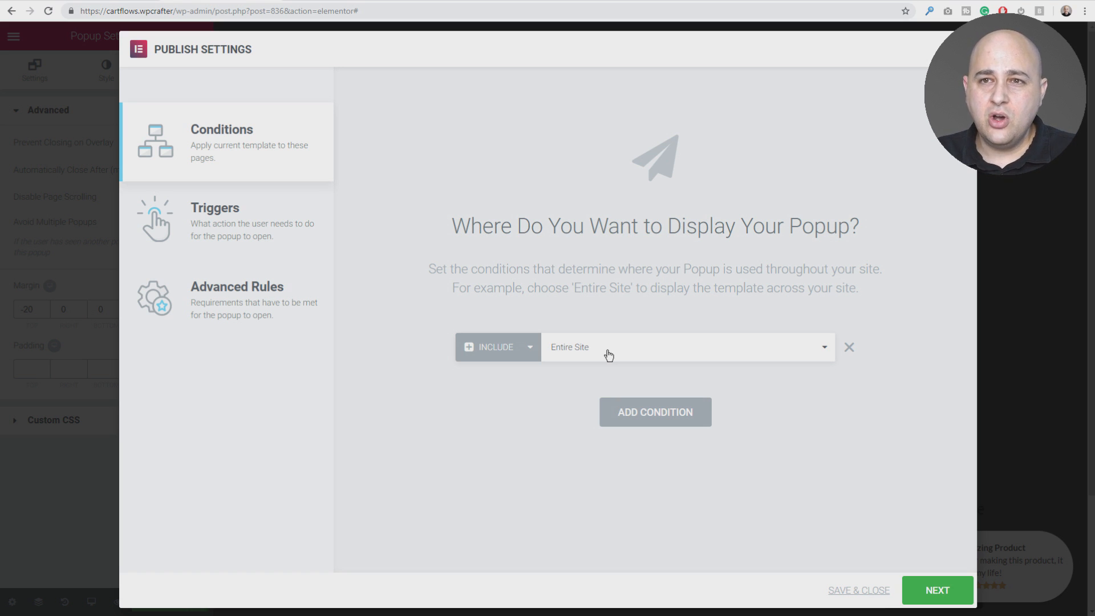
click(339, 1)
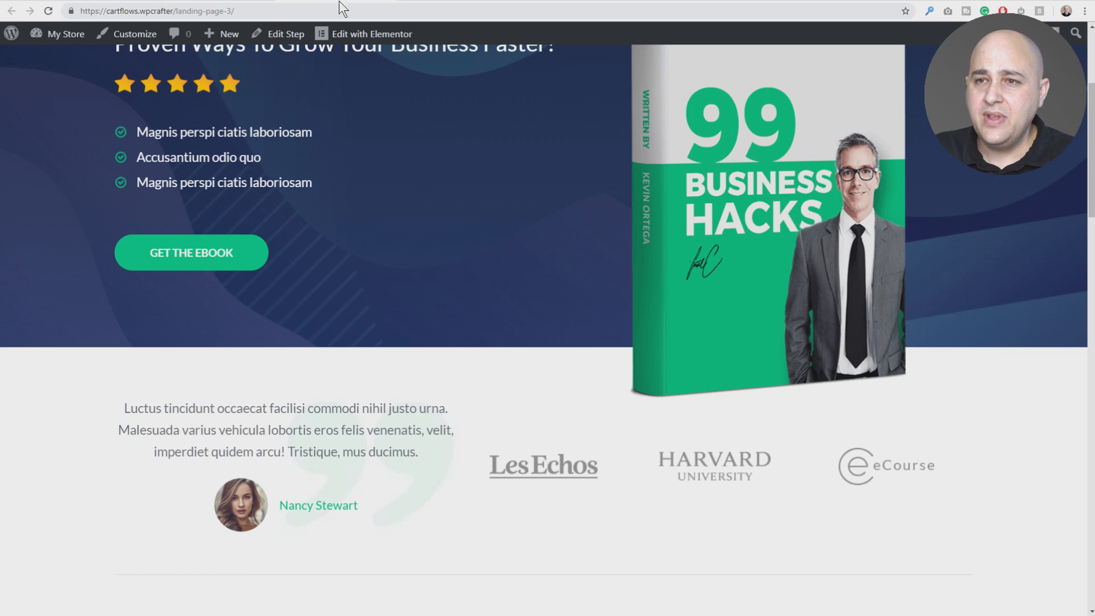
scroll(469, 247, up, 4)
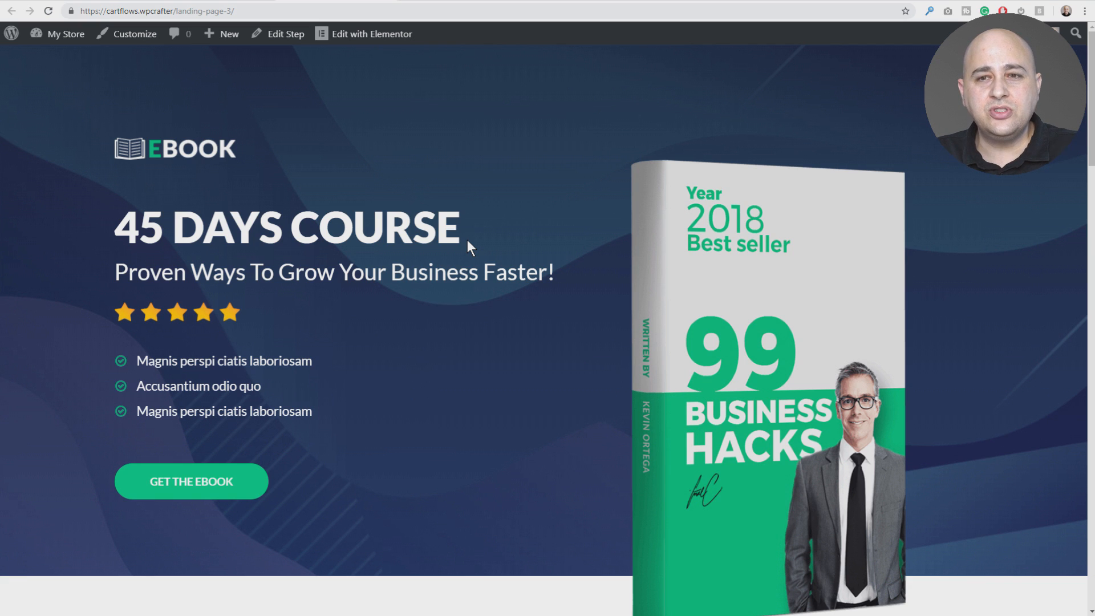
click(211, 3)
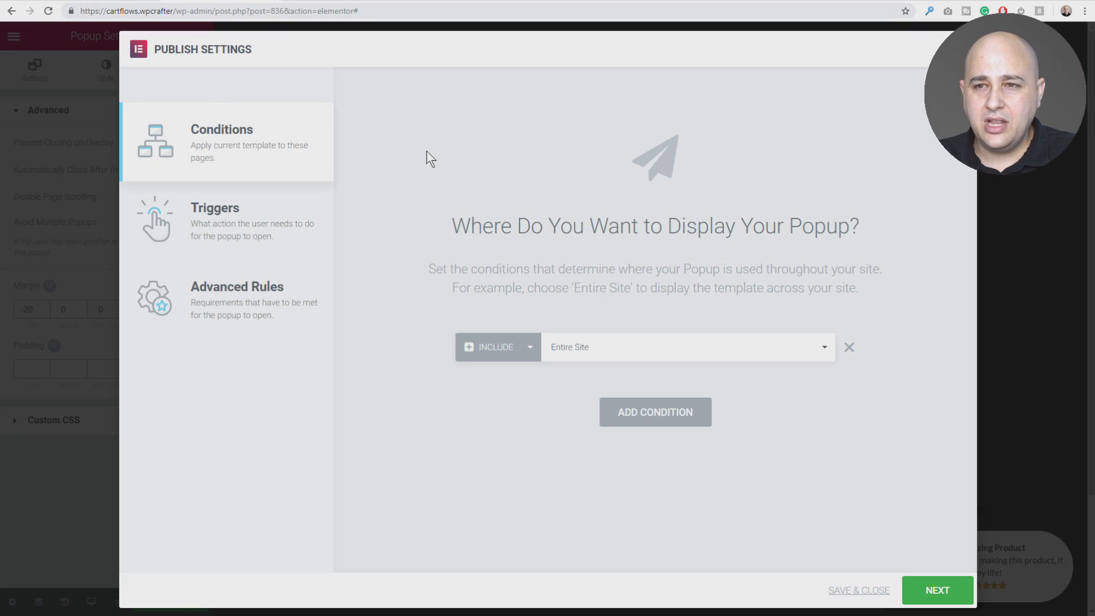
- Try limiting the display condition to Singular with All Steps, and return it to Entire Site
click(631, 352)
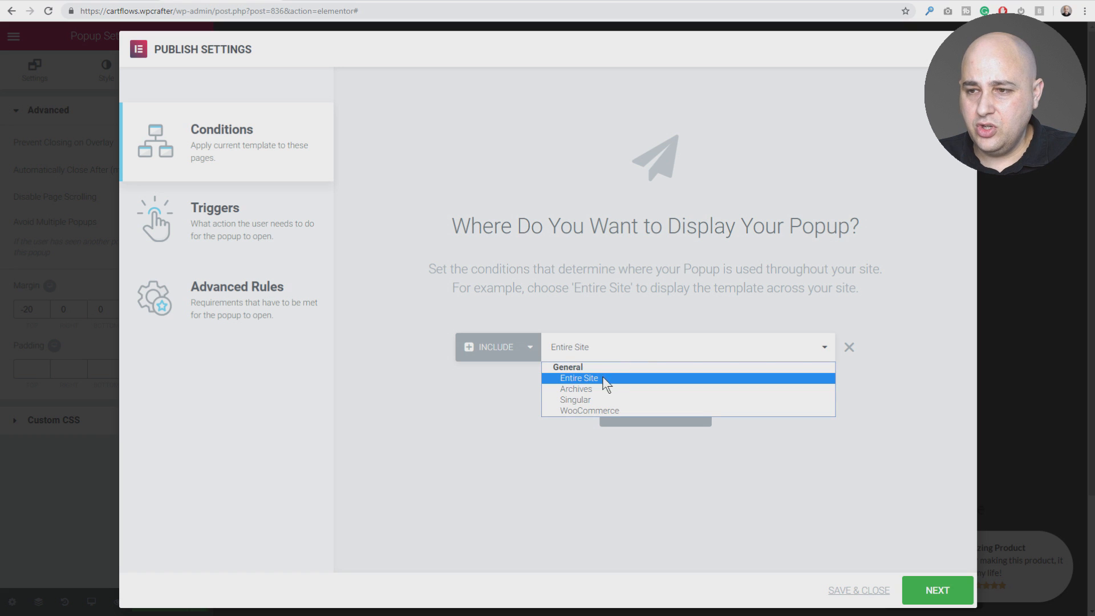
click(593, 399)
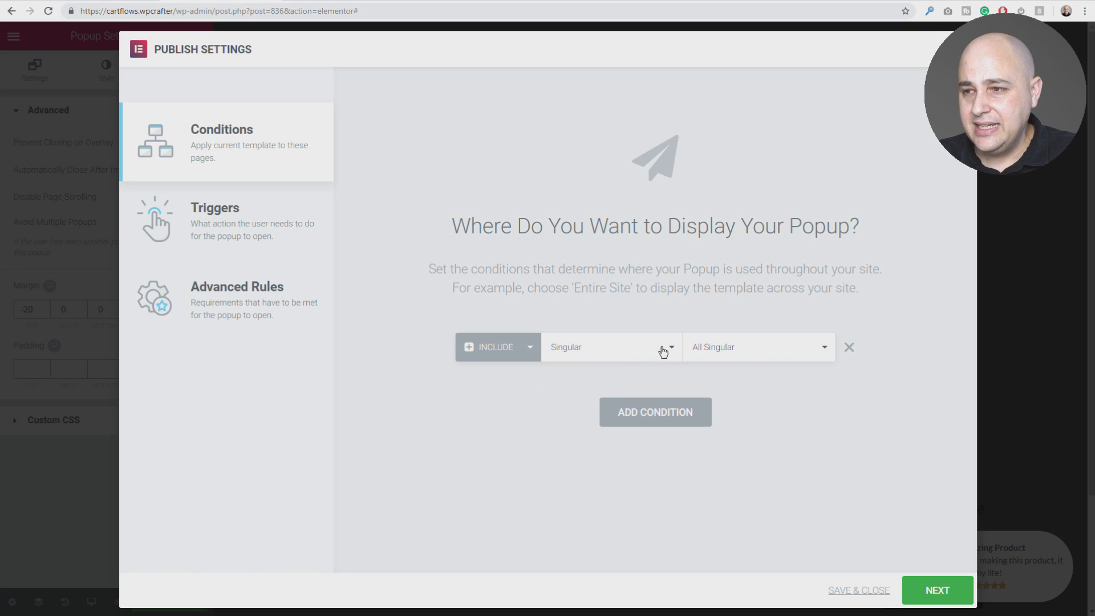
click(774, 347)
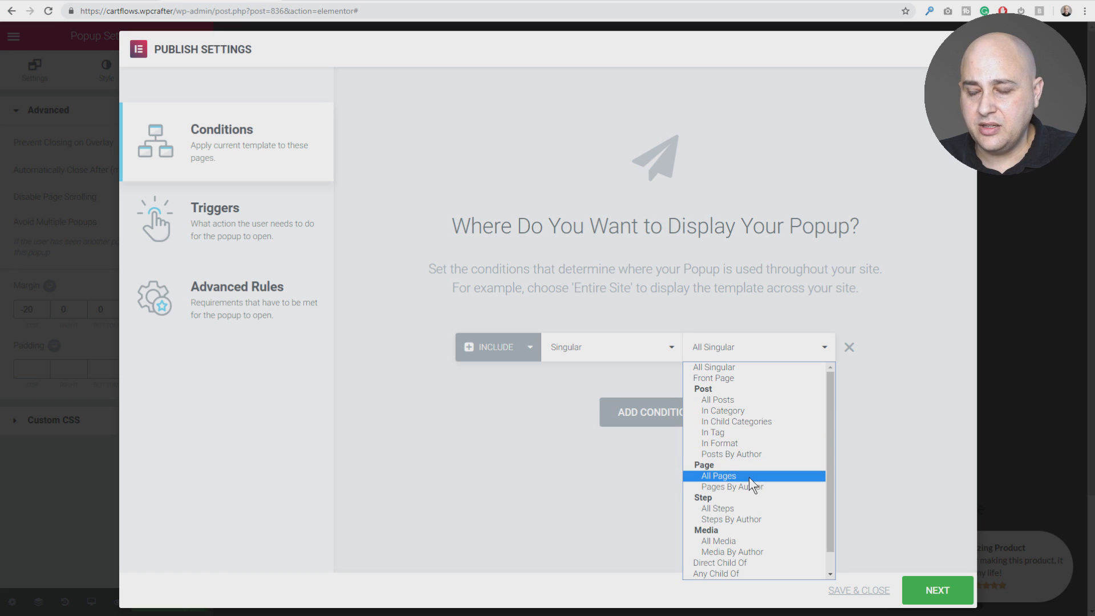
click(717, 509)
click(813, 359)
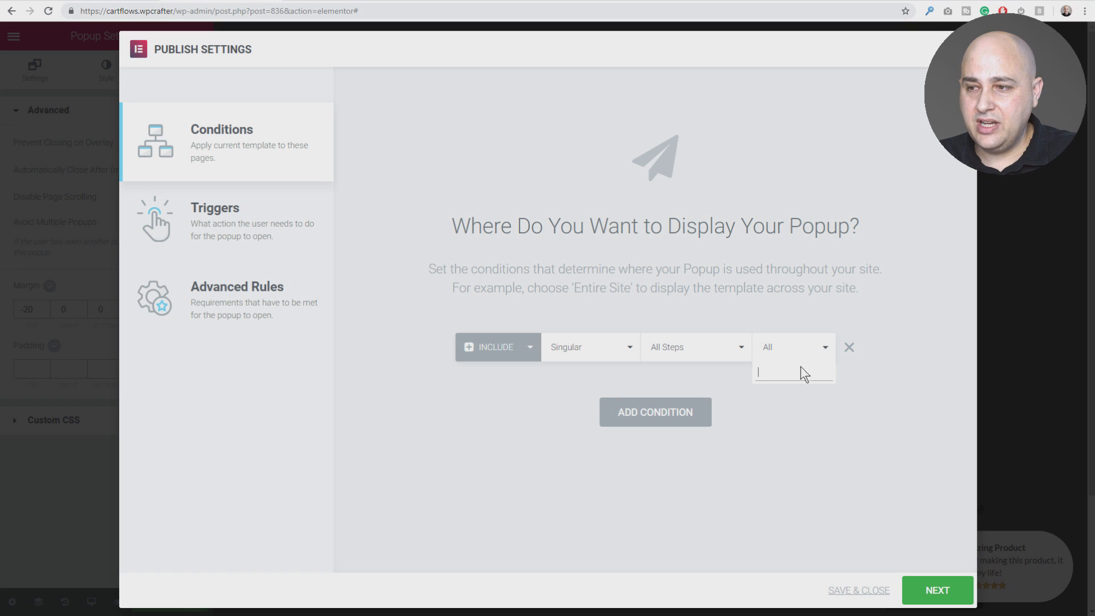
click(780, 430)
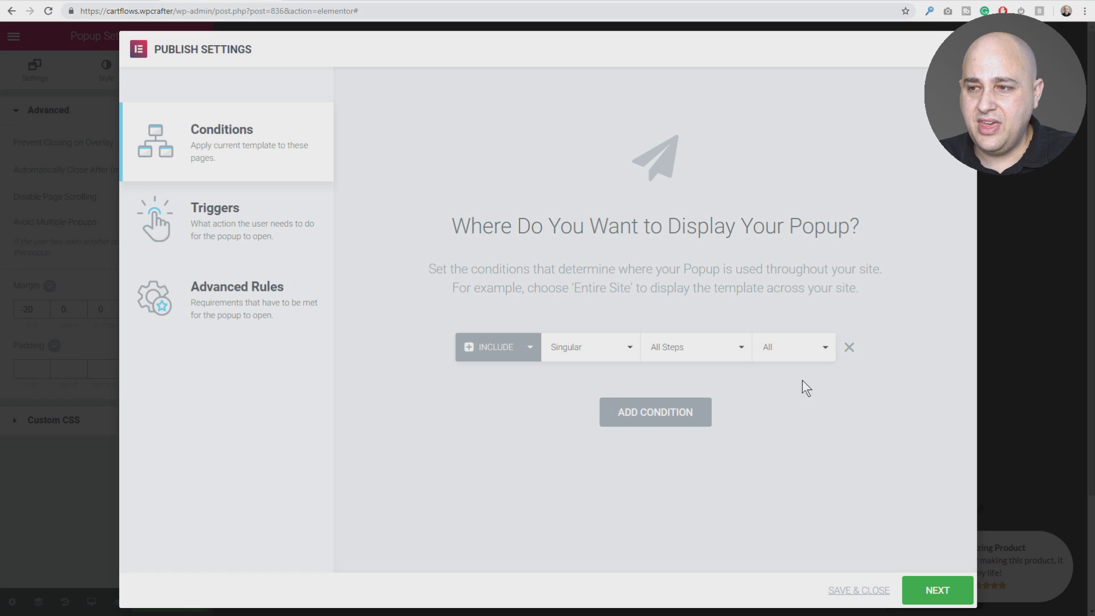
click(566, 351)
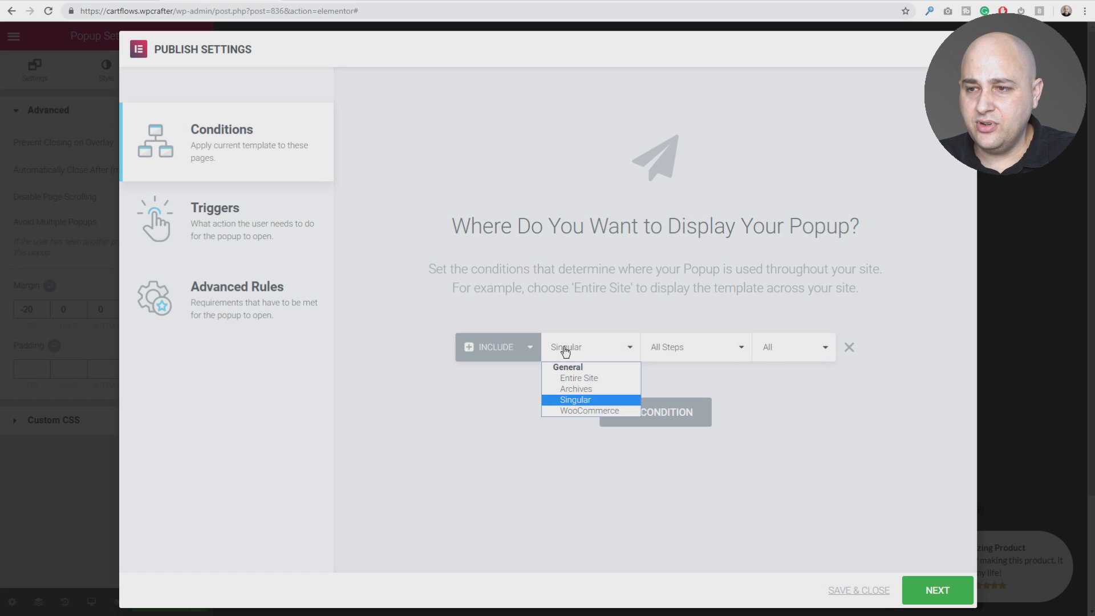
click(567, 379)
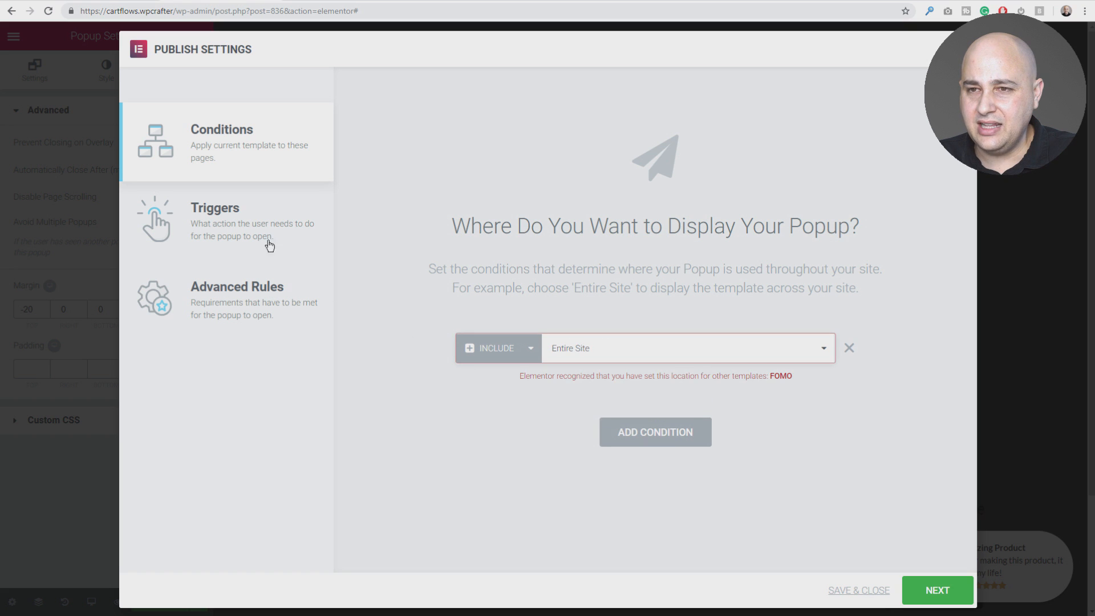
- Continue to the popup triggers, try out On Scroll, and leave only On Page Load enabled
click(937, 591)
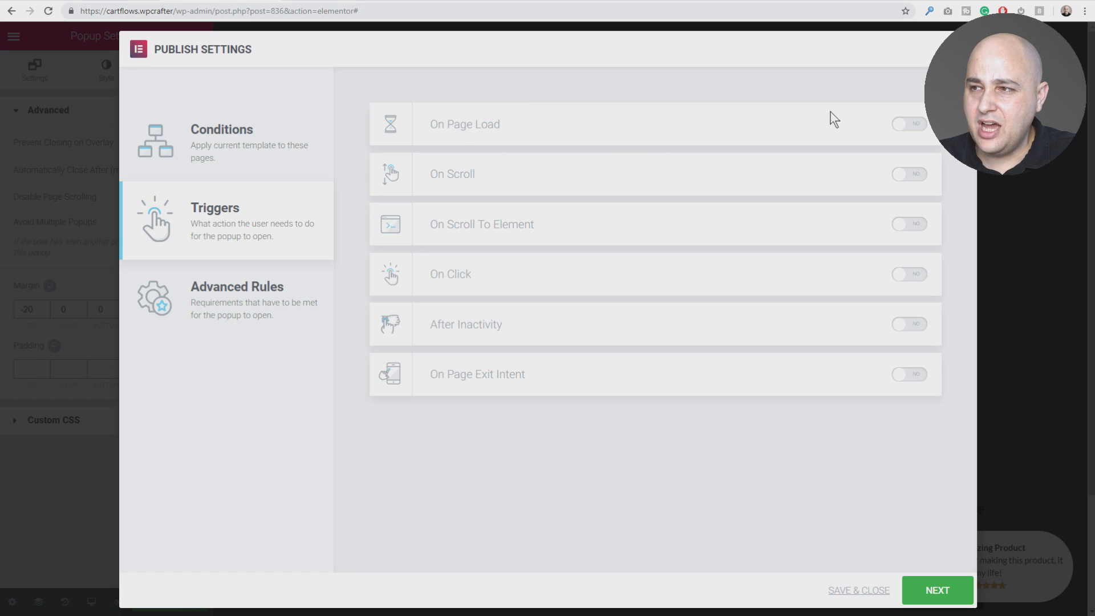
click(905, 126)
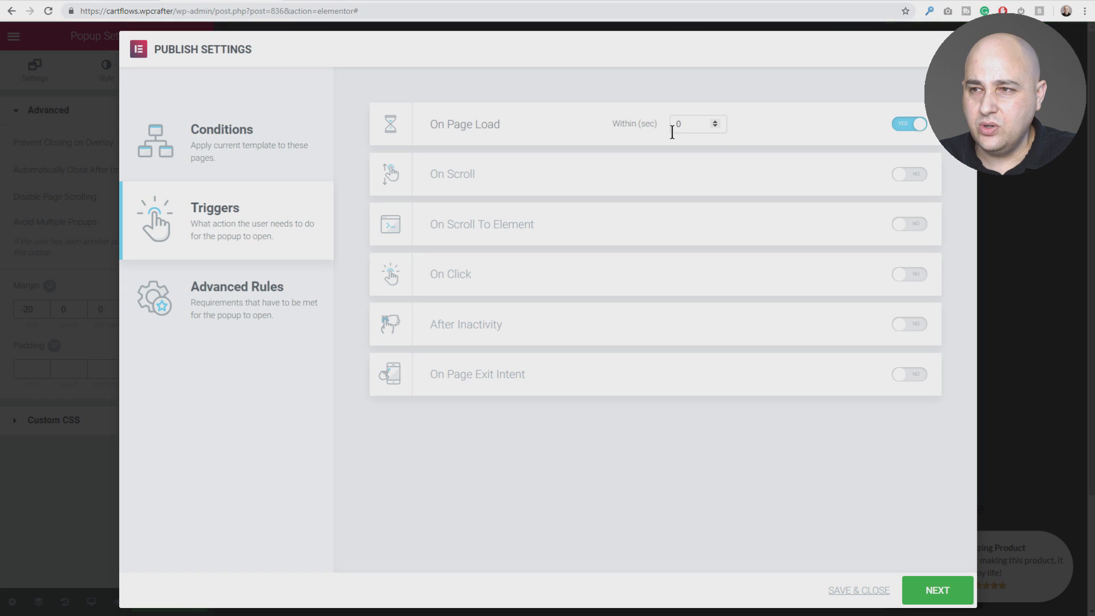
click(908, 122)
click(915, 173)
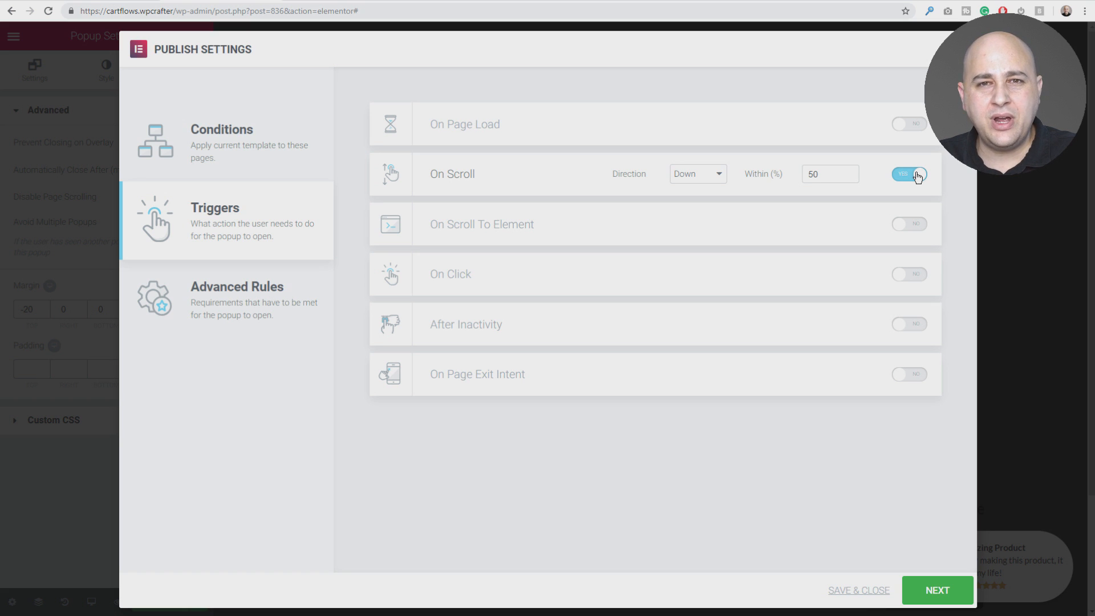
click(901, 171)
click(907, 124)
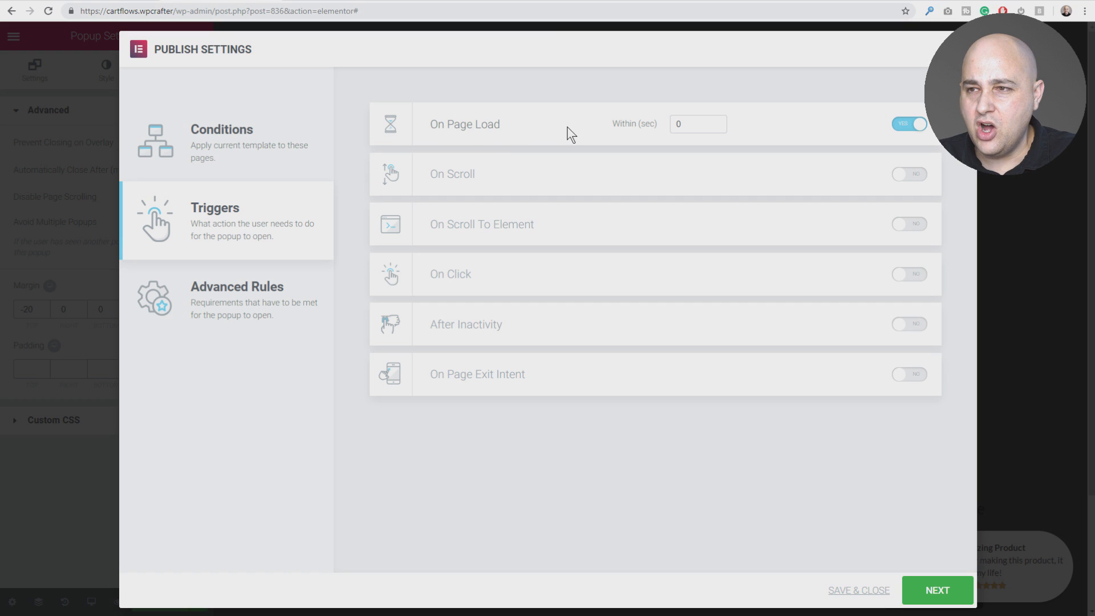
- Set the On Page Load trigger to within 0.2 seconds, leave all advanced rules off, and save the publish settings
double_click(715, 121)
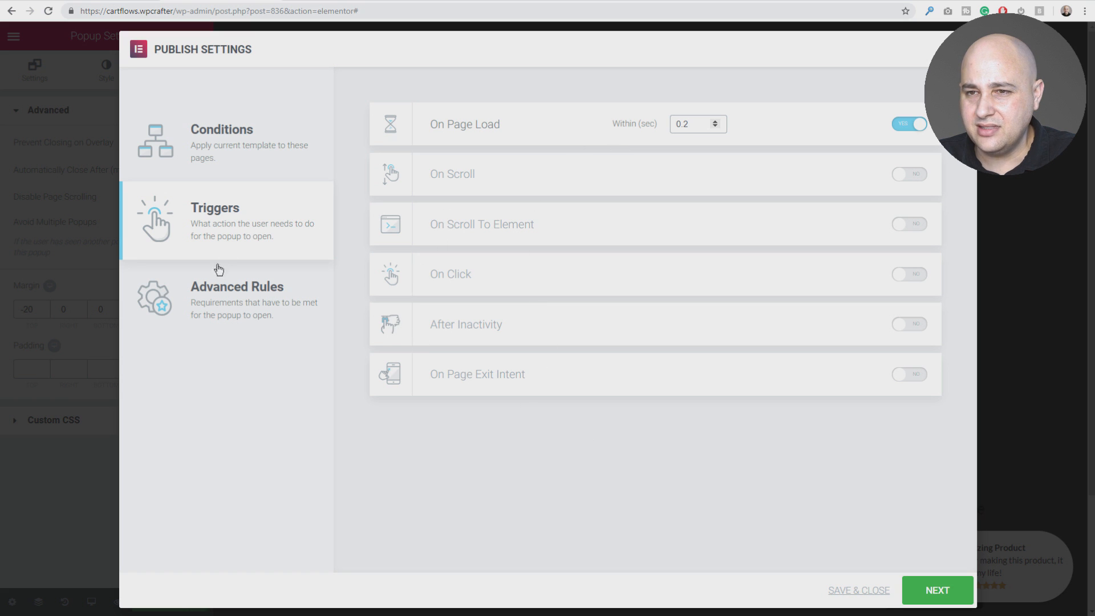
click(932, 596)
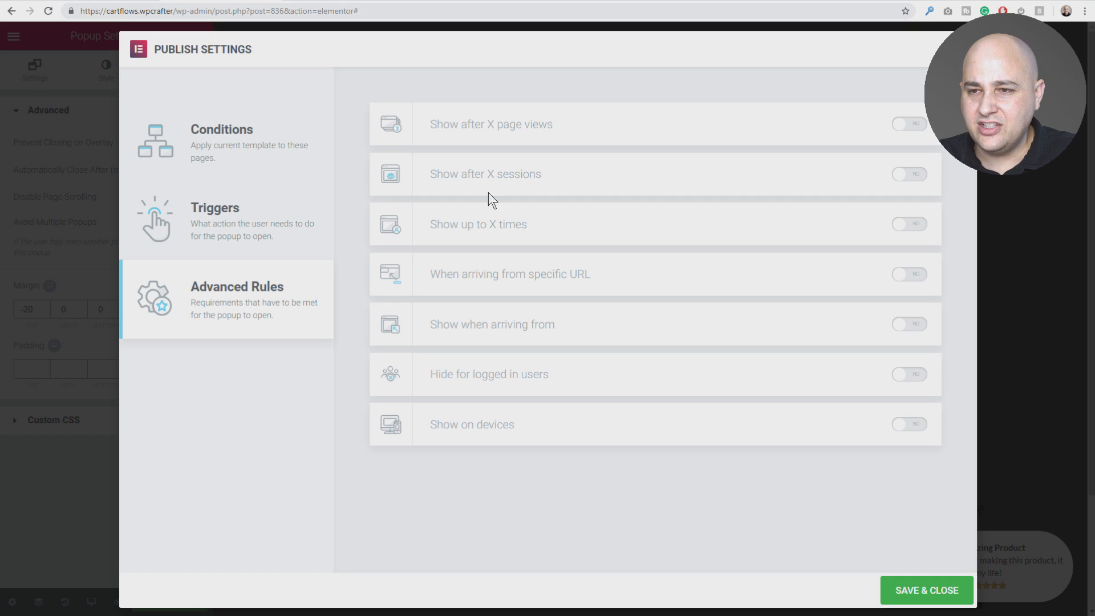
click(904, 593)
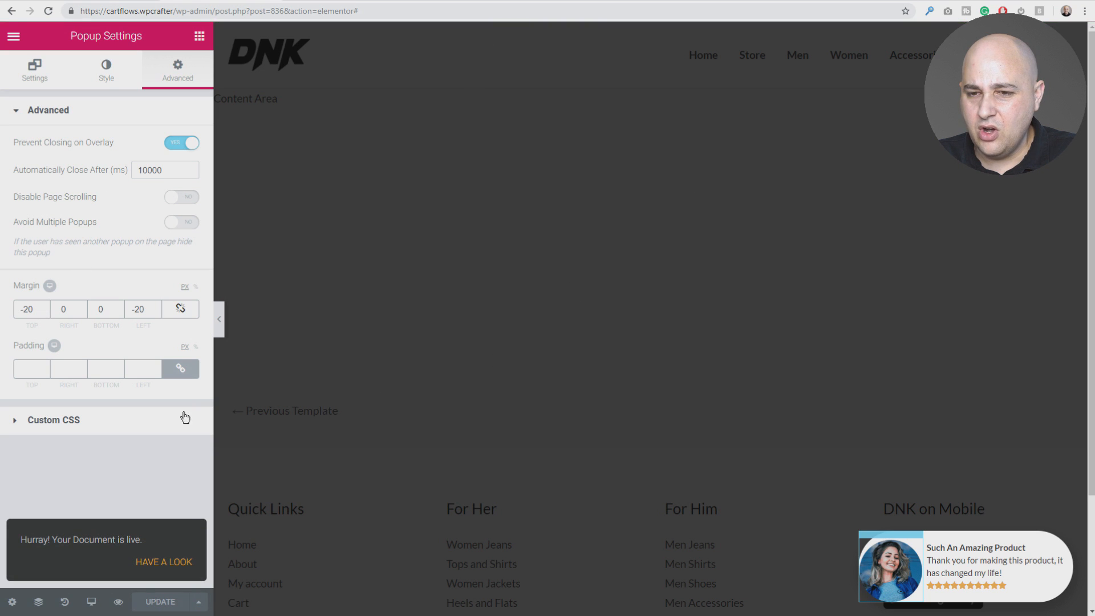
- Hide the overlay in the popup's layout settings and update the popup
click(49, 69)
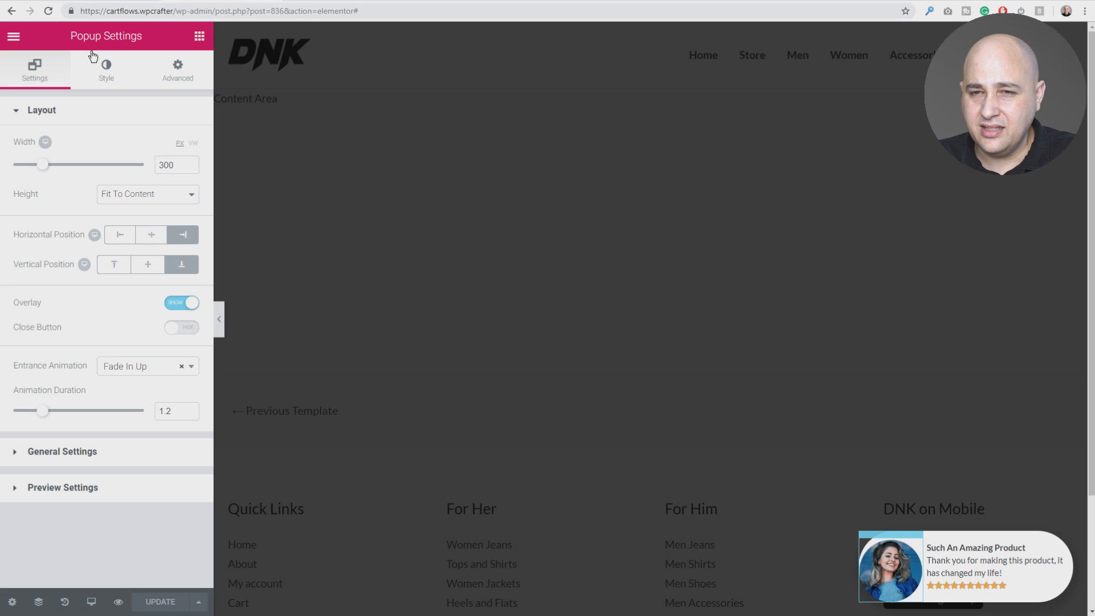
click(176, 304)
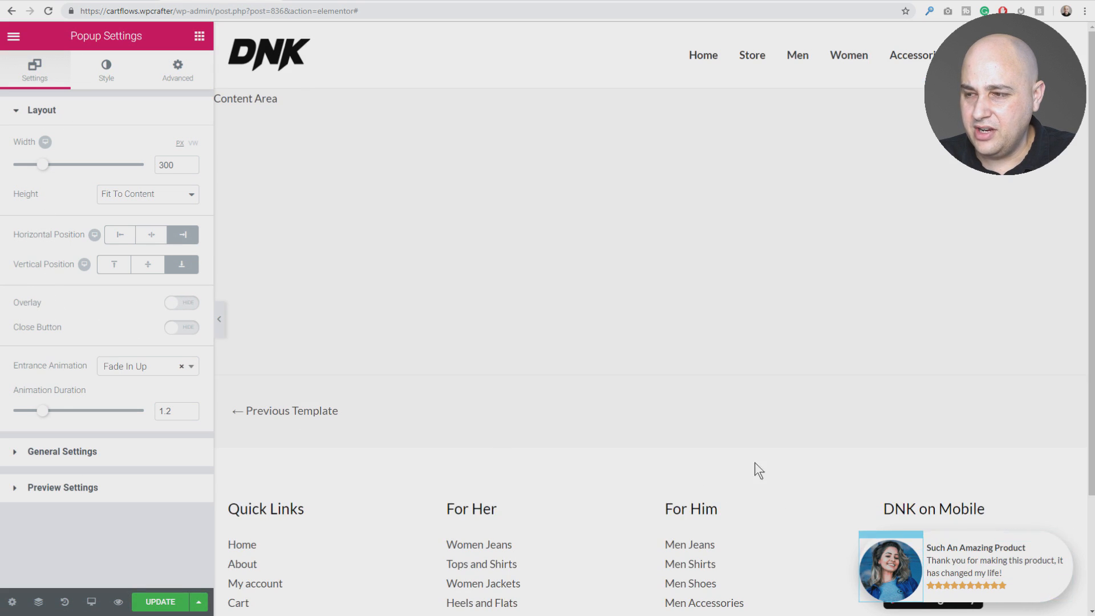
click(161, 602)
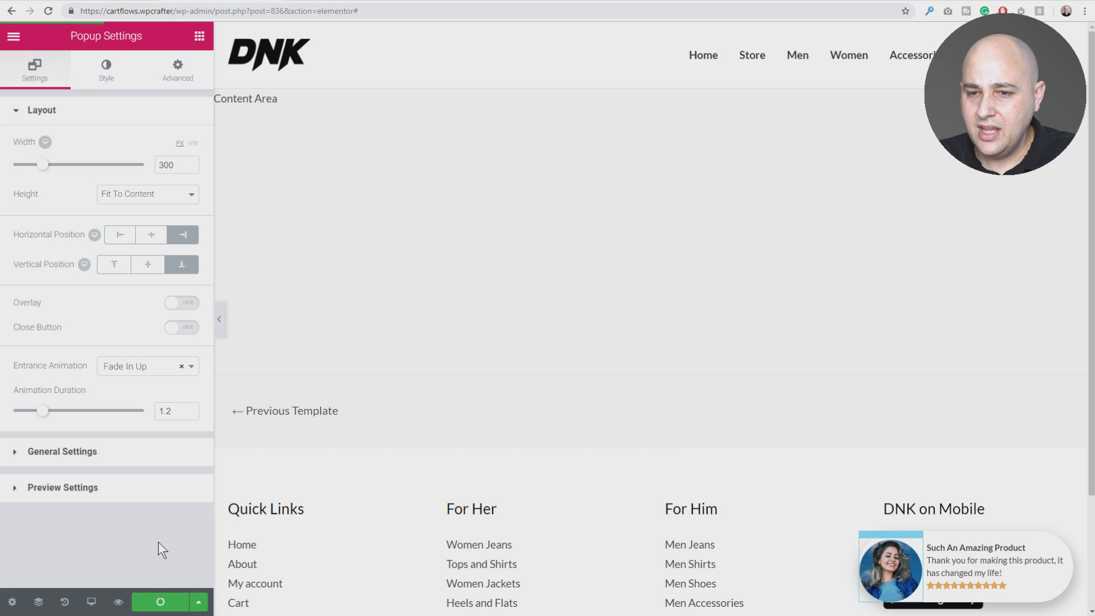
- Reload the store's home page to check the live popup, and view the landing page
click(576, 0)
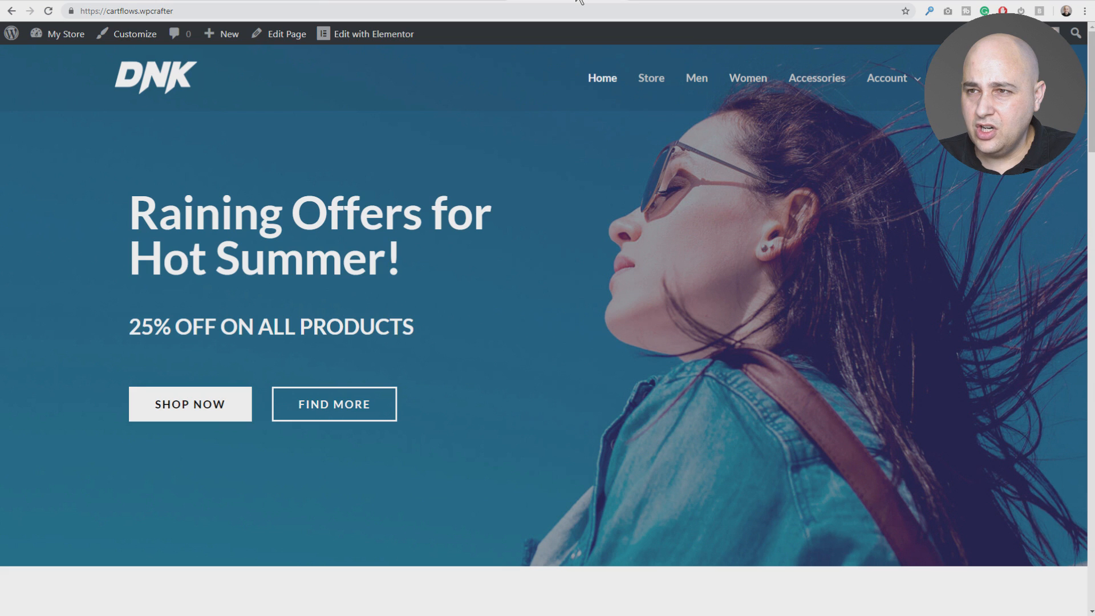
click(543, 12)
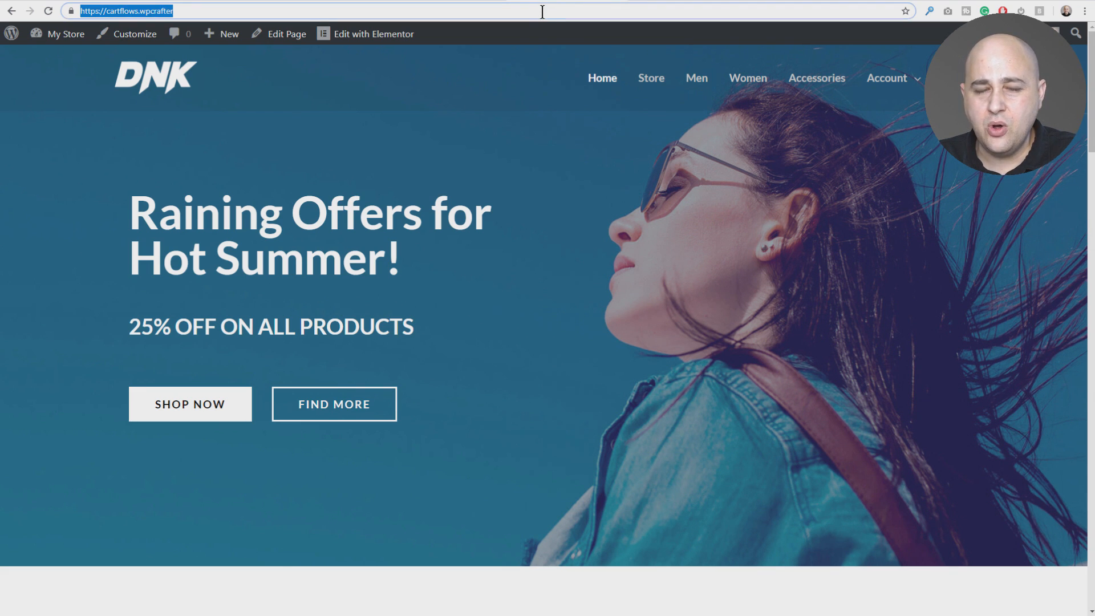
key(Return)
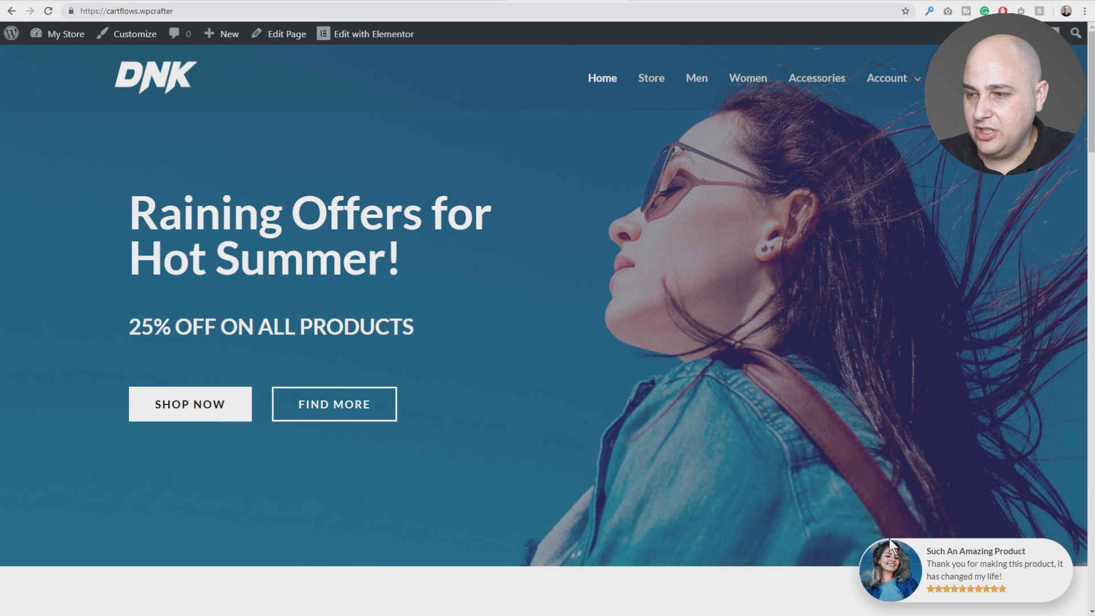
click(337, 1)
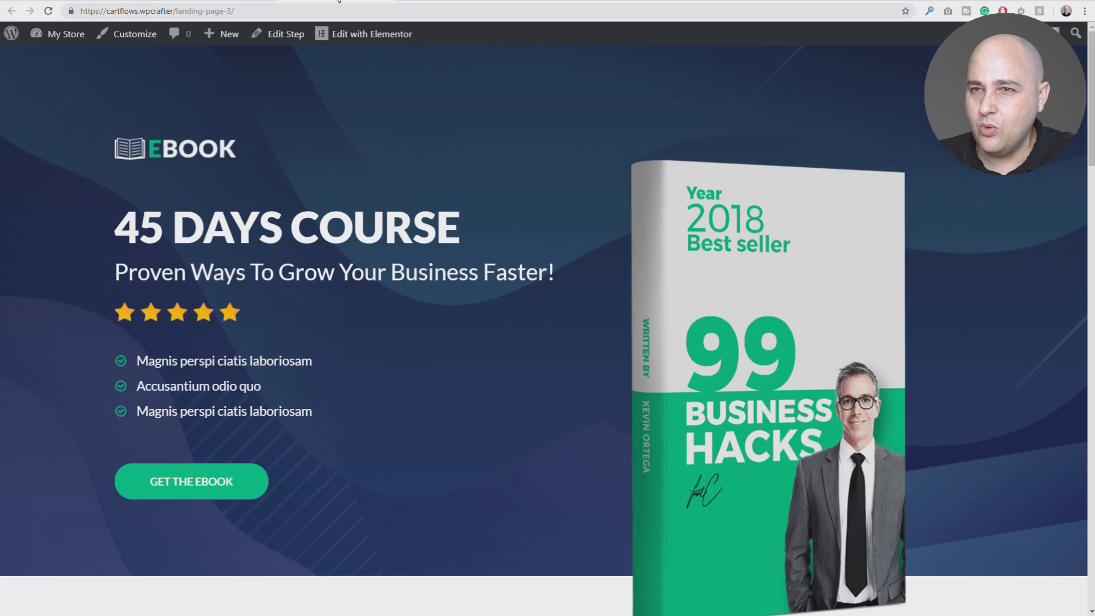
- Exit the popup editor to the dashboard and reopen the FOMO Free template in Elementor
click(228, 2)
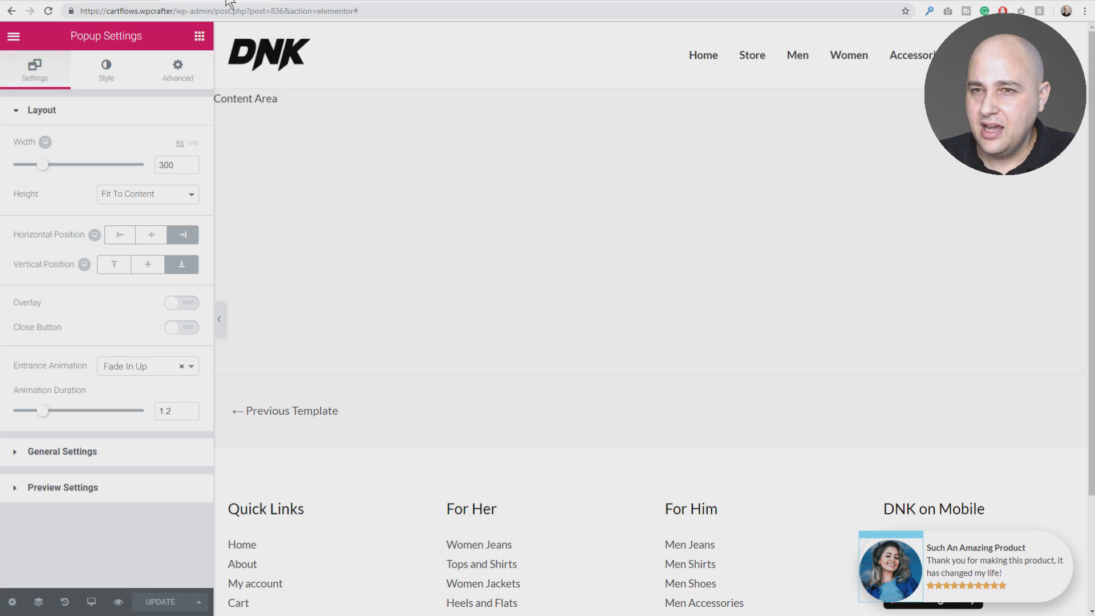
click(13, 38)
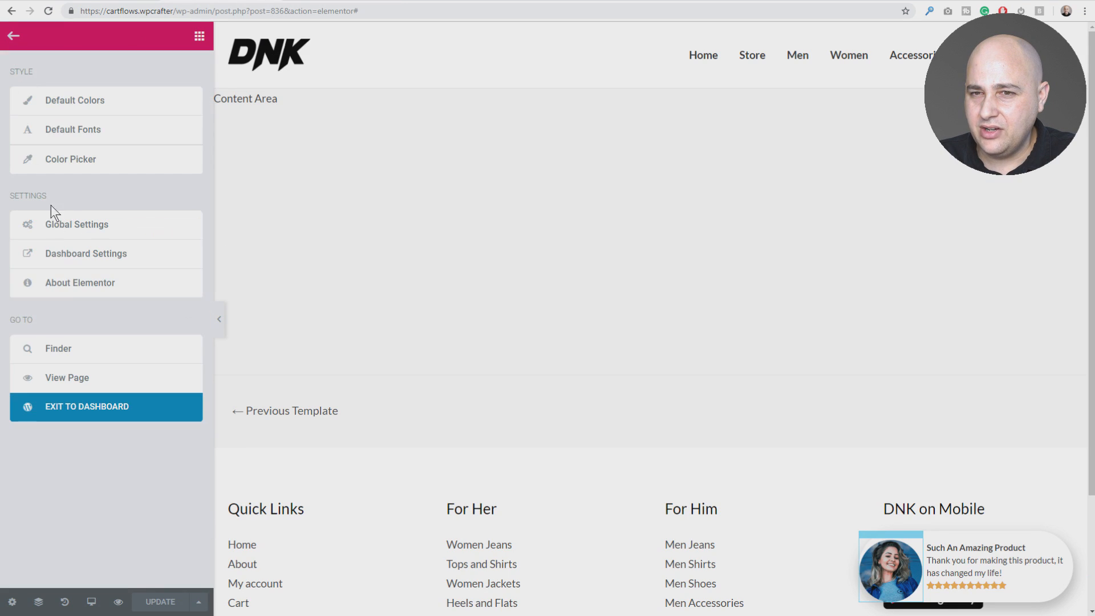
click(101, 414)
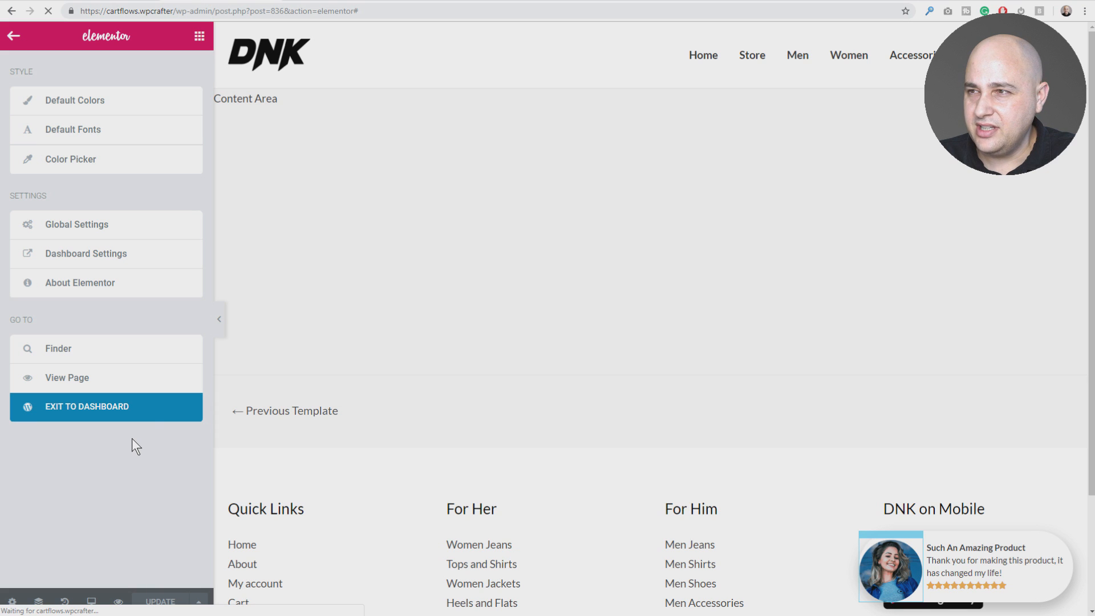
click(560, 2)
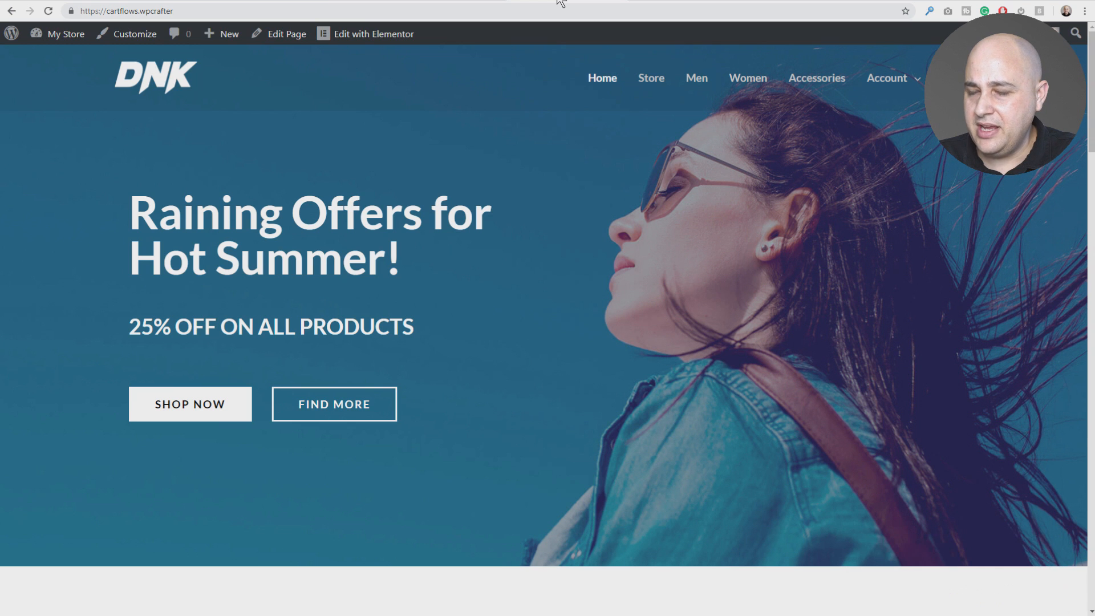
click(217, 2)
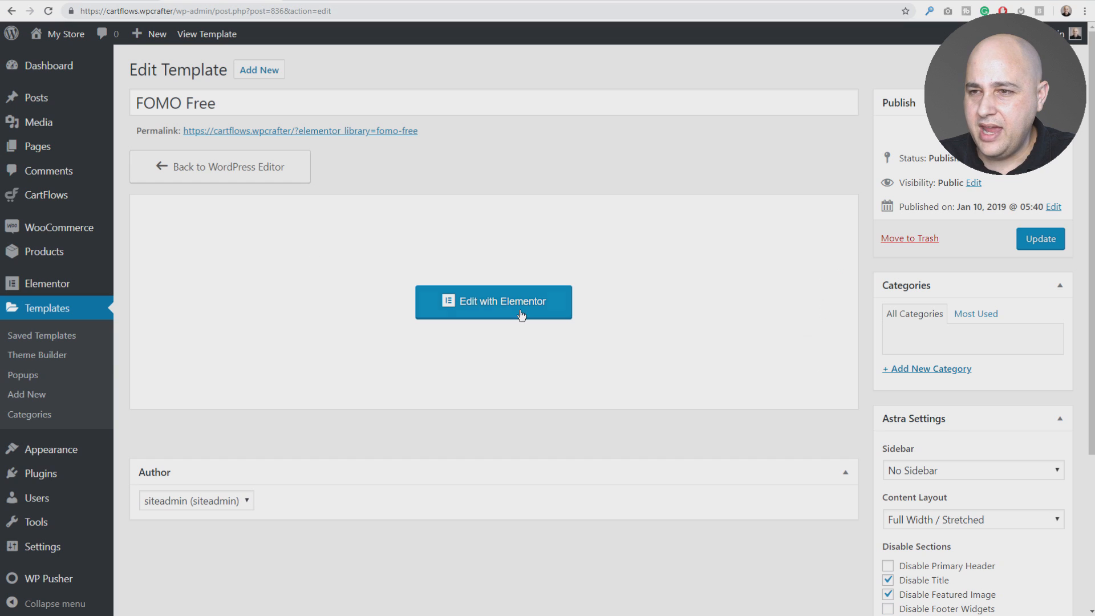
click(489, 301)
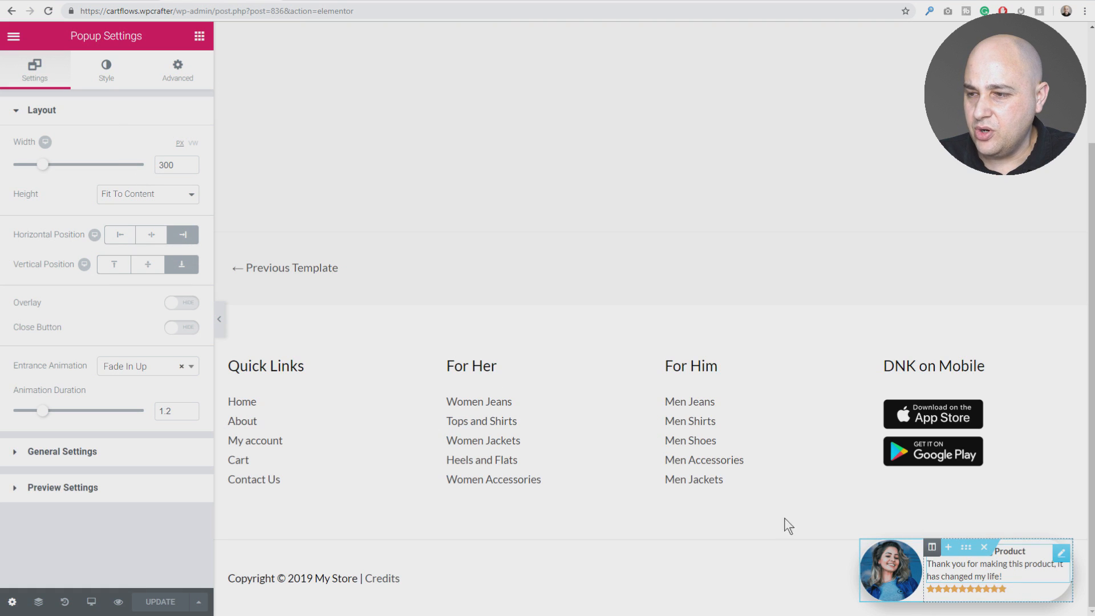
- Preview the popup at full page width without the editing panel, restore the panel, and look at the Entrance Animation setting
click(219, 323)
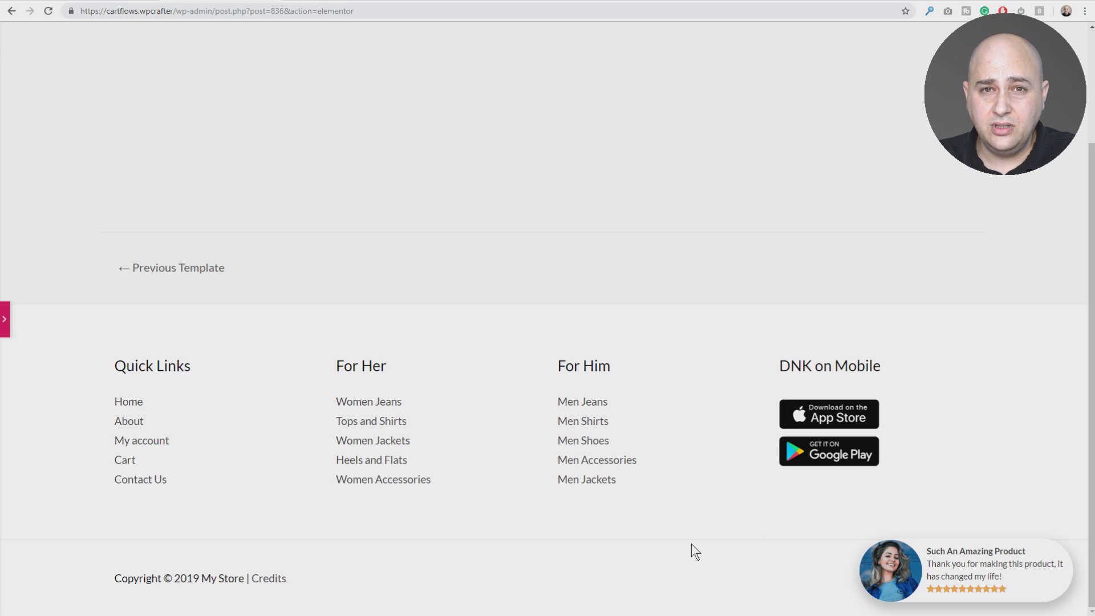
click(6, 318)
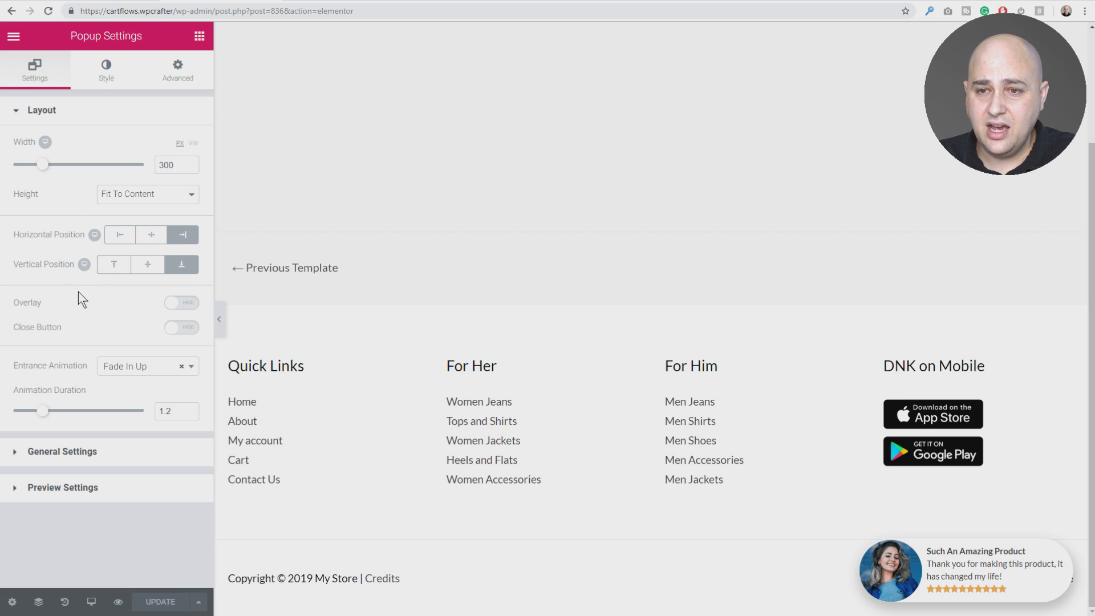
click(134, 366)
click(133, 365)
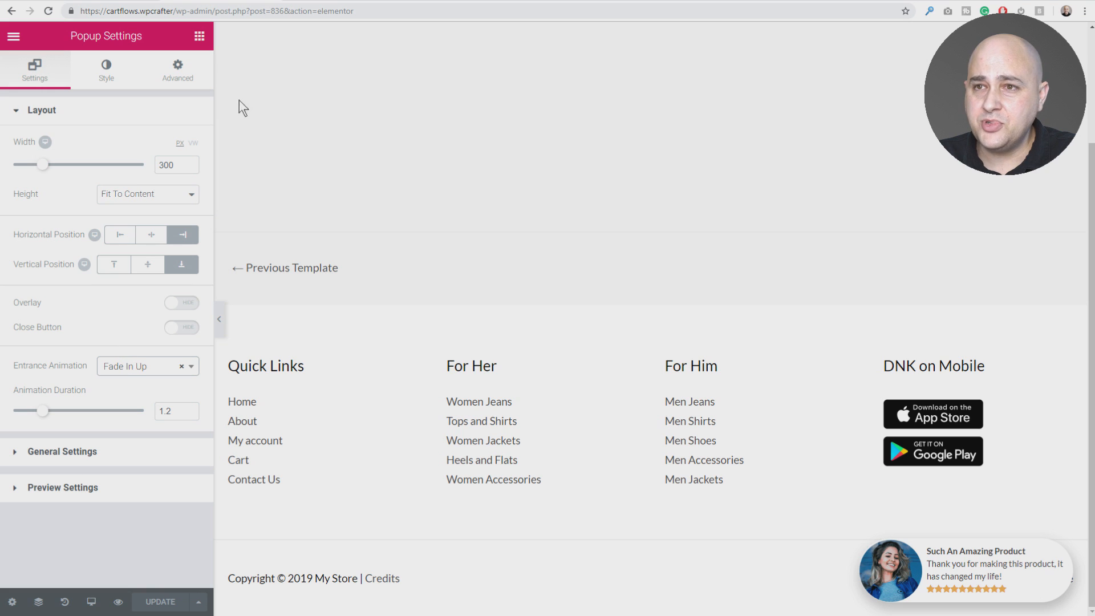
- Go to useproof.com and examine its home page and the social proof notifications it shows
click(555, 1)
click(541, 11)
key(Return)
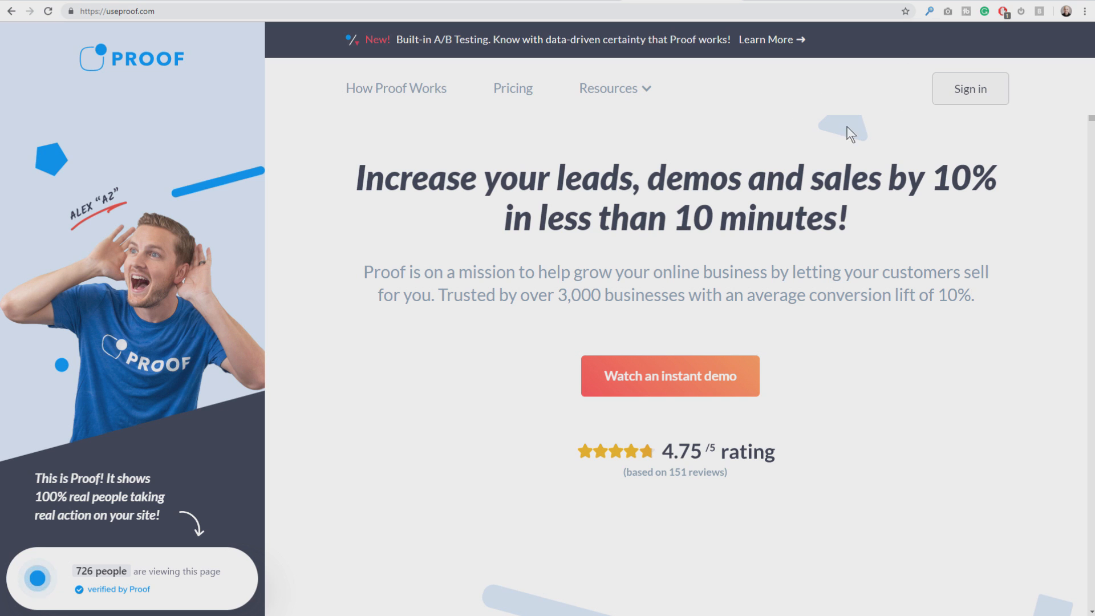
scroll(833, 154, down, 10)
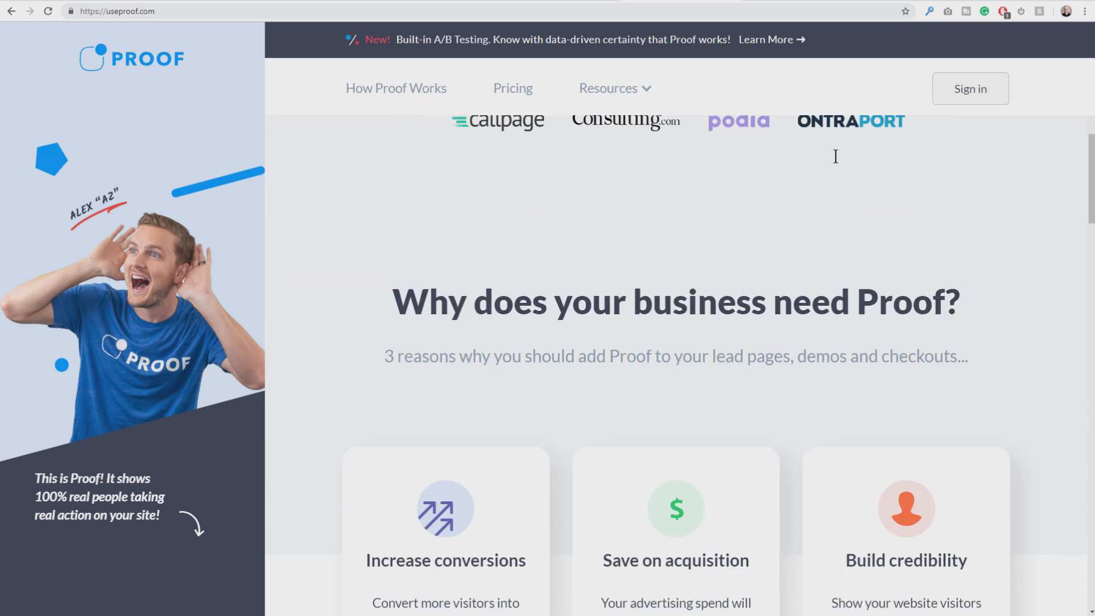
scroll(834, 155, up, 10)
scroll(838, 165, down, 3)
scroll(844, 174, down, 10)
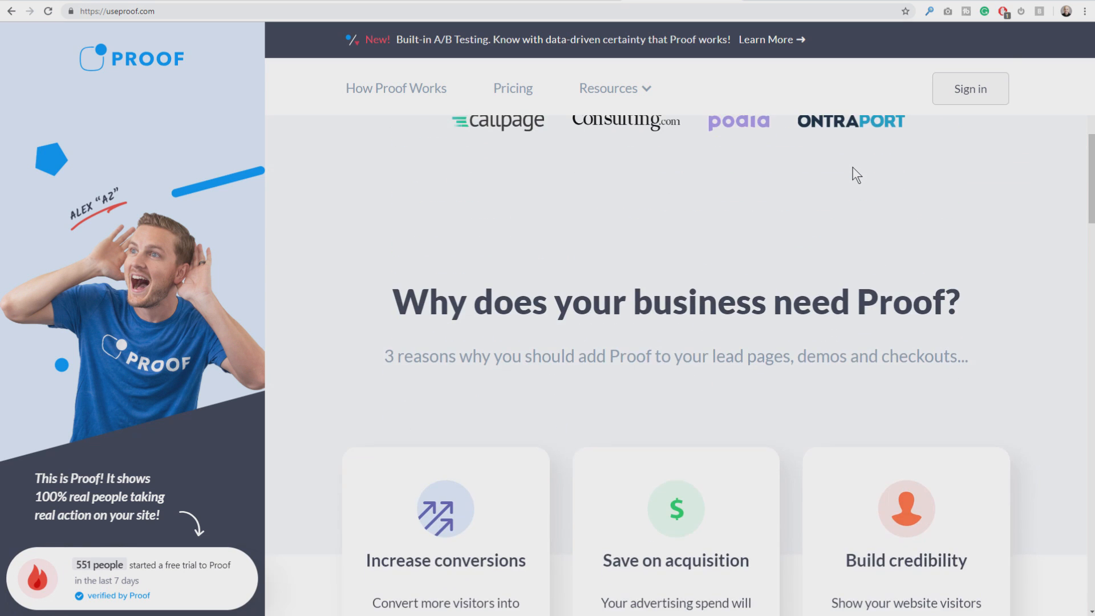
scroll(855, 174, down, 5)
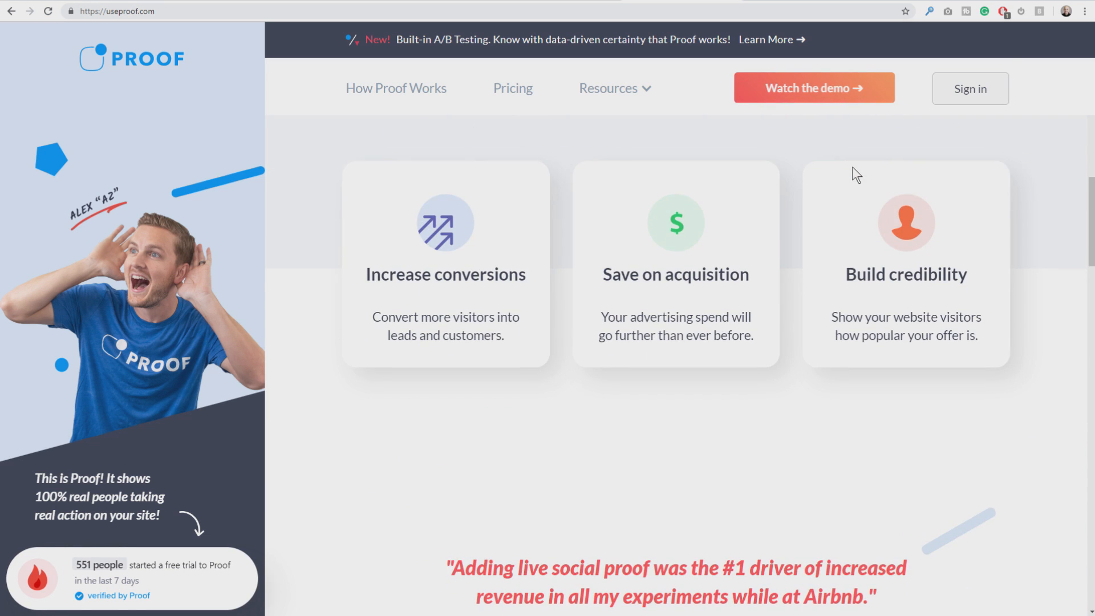